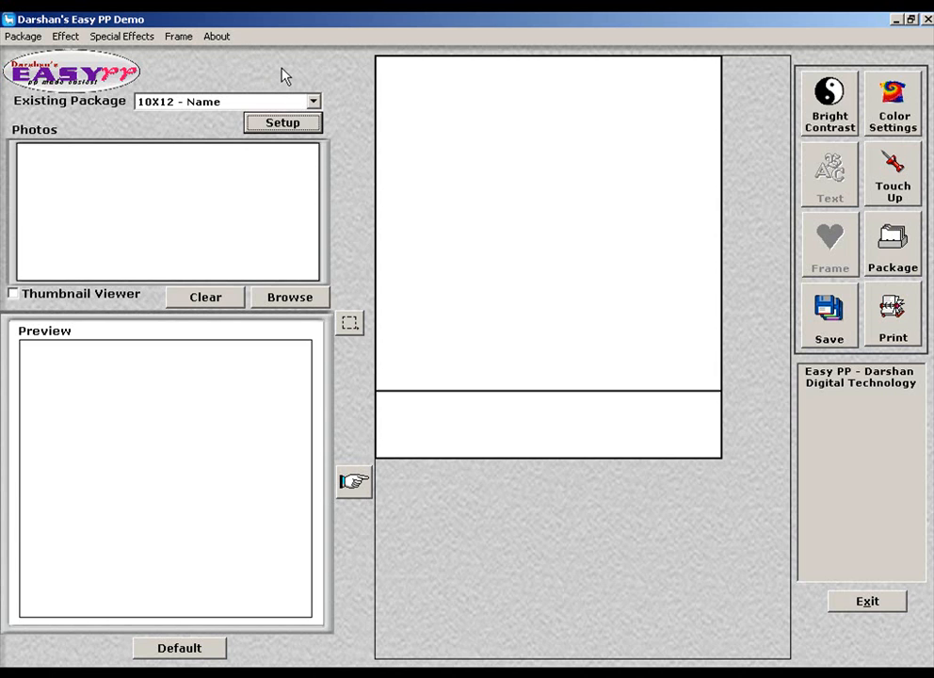
click(12, 36)
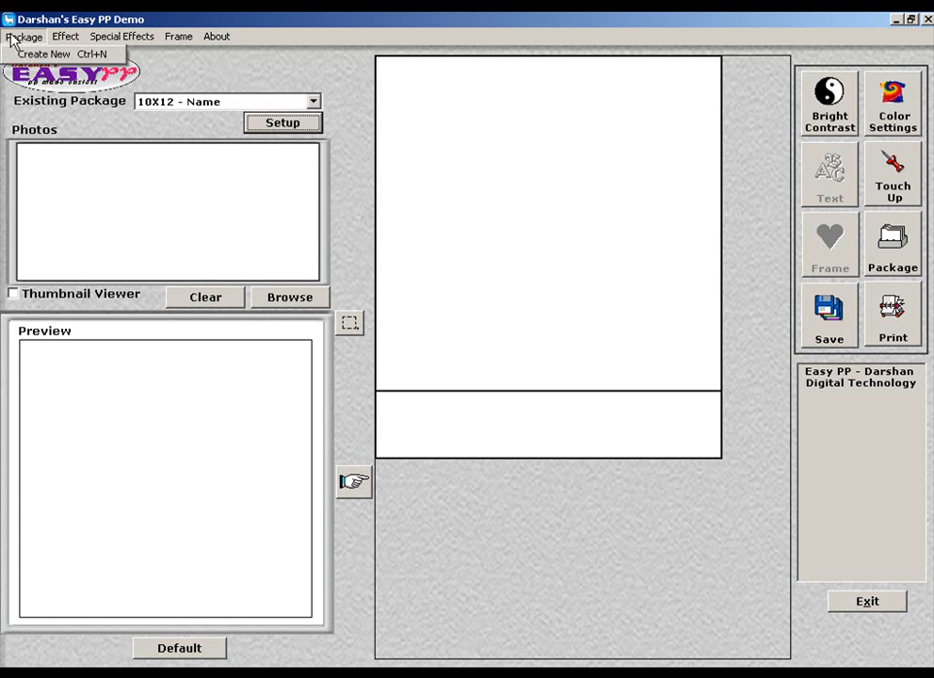
mouse_move(61, 40)
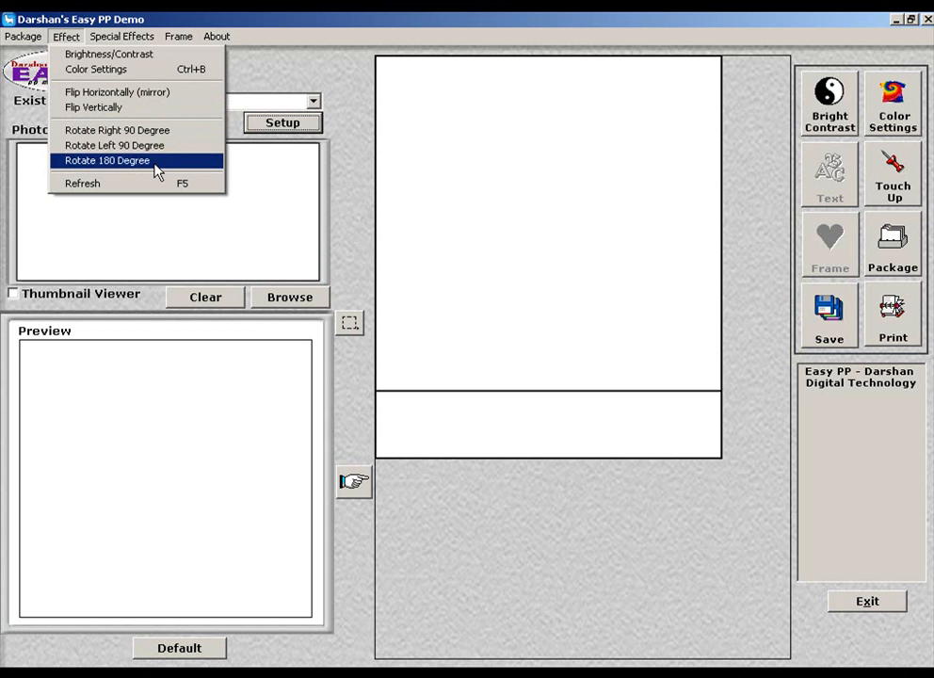
mouse_move(94, 36)
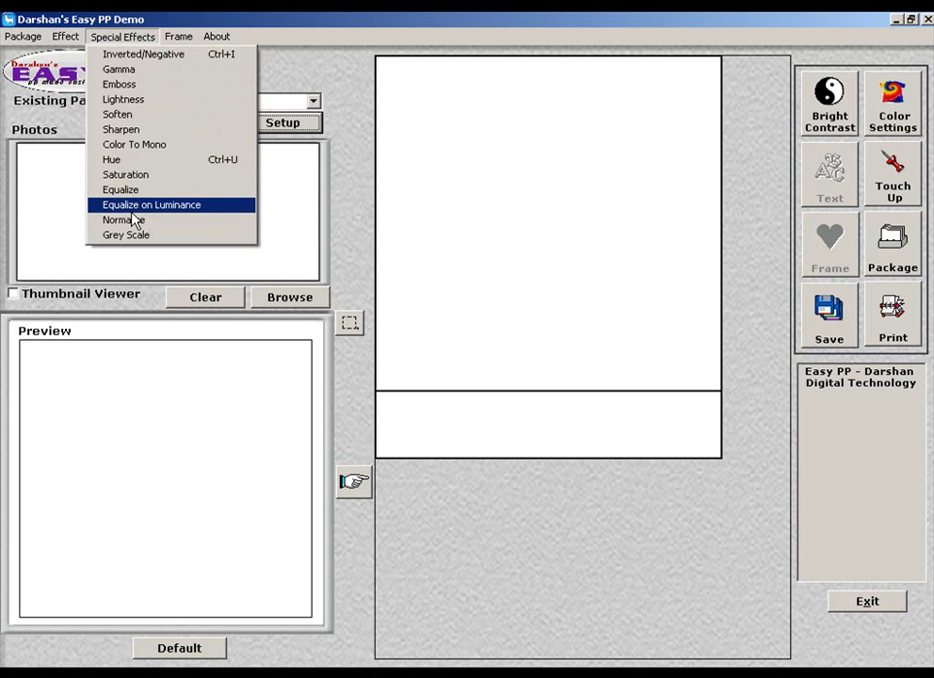
mouse_move(169, 40)
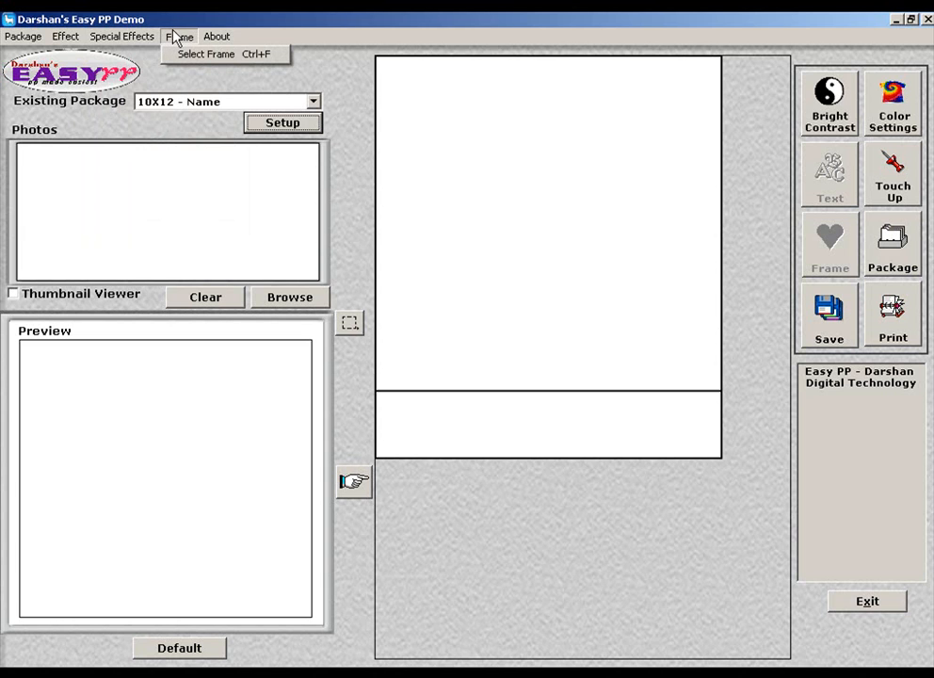
mouse_move(217, 37)
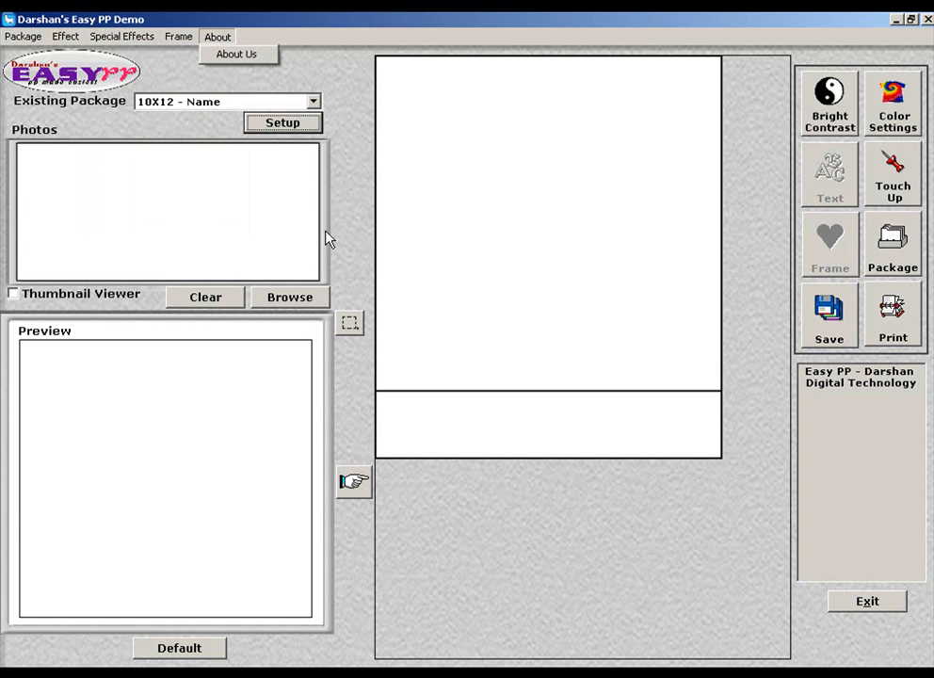
Open the package setup and remove every package from the selected packages.
click(296, 133)
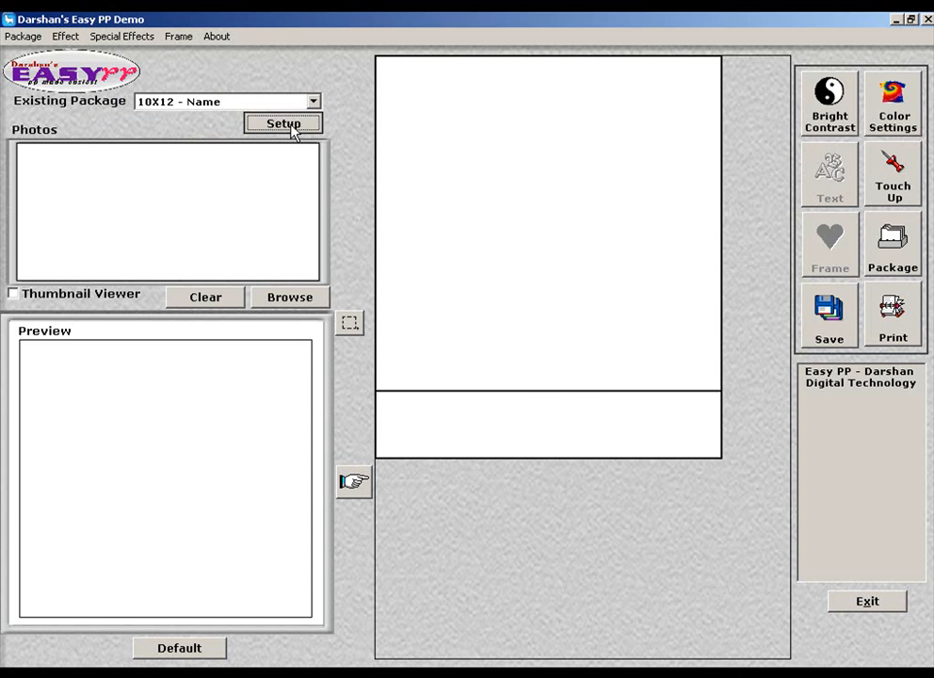
click(292, 130)
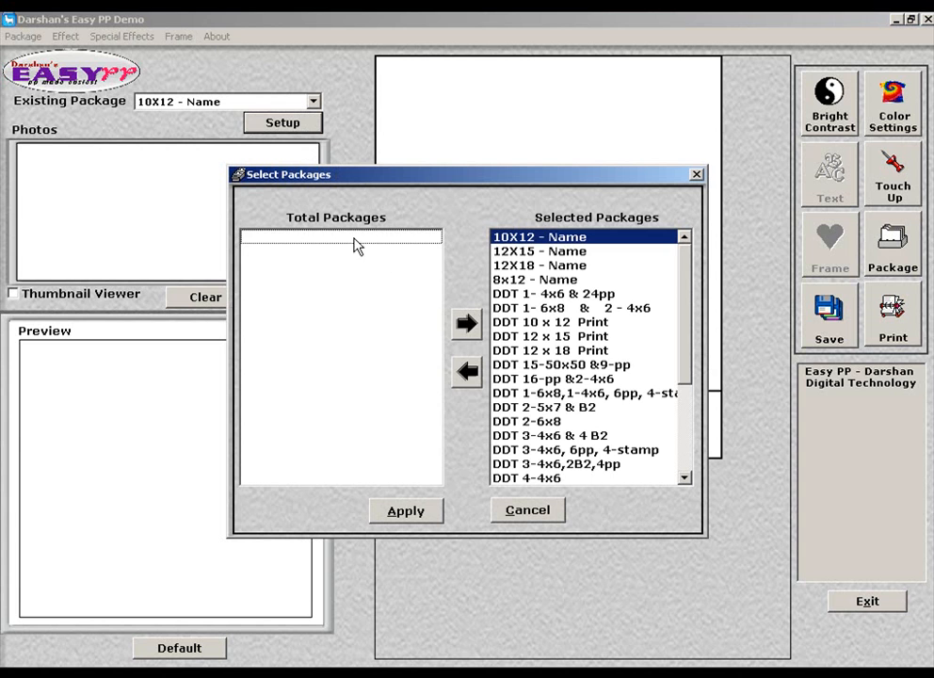
click(466, 372)
click(467, 371)
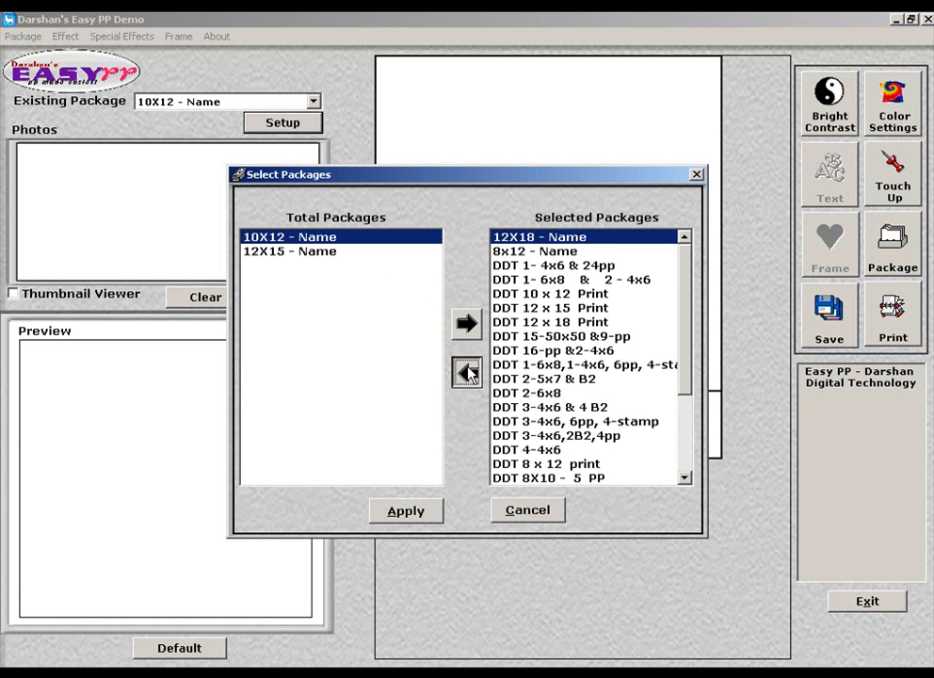
click(467, 372)
click(467, 372)
click(467, 372)
click(467, 372)
click(467, 372)
click(467, 372)
click(467, 372)
click(467, 372)
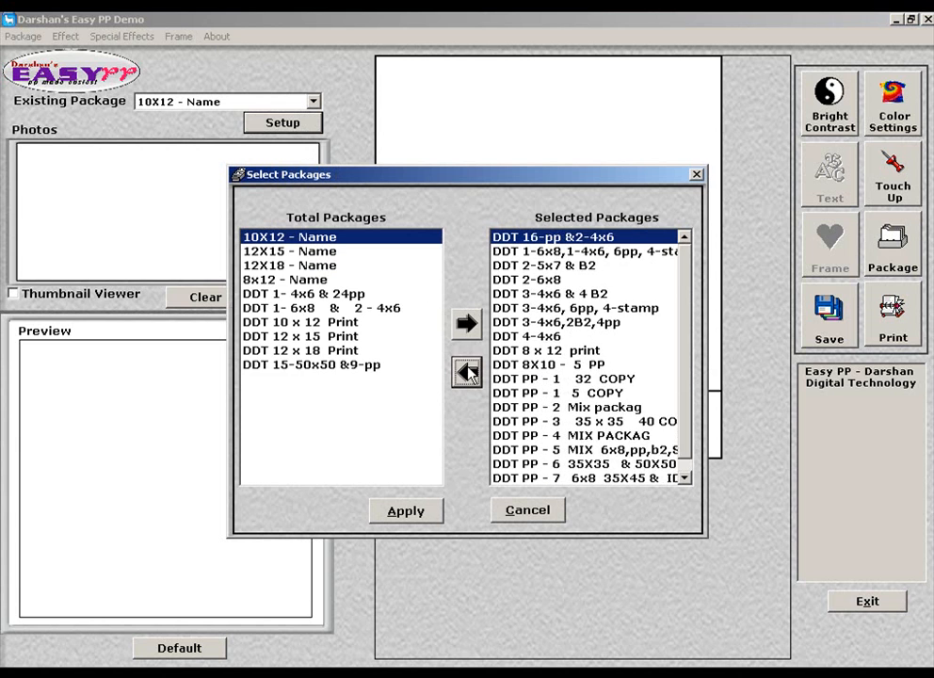
click(467, 372)
click(467, 372)
click(467, 371)
click(467, 372)
click(467, 372)
click(466, 372)
click(467, 372)
click(467, 372)
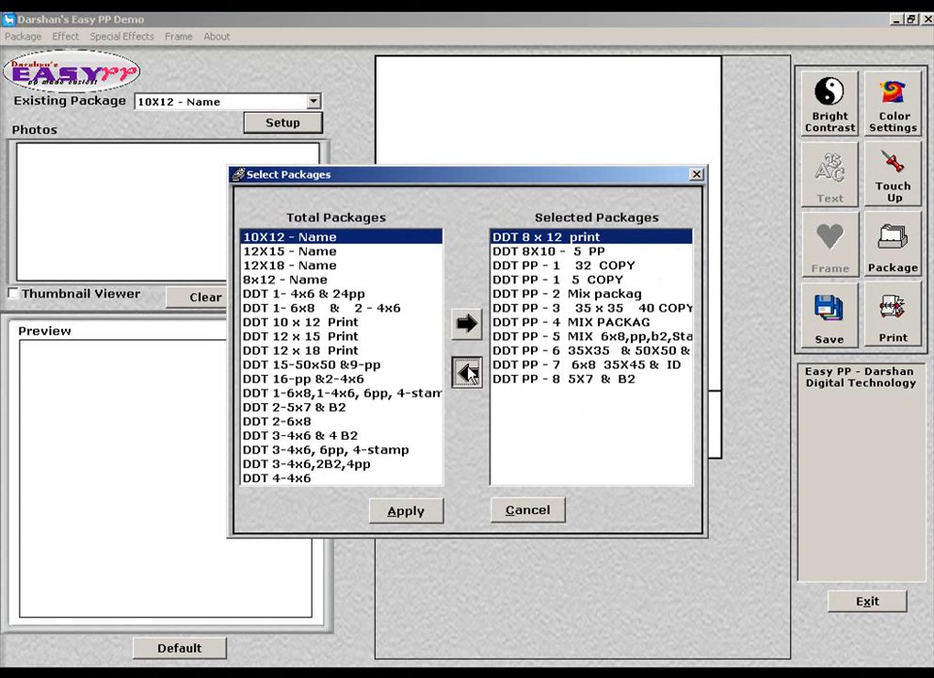
click(467, 372)
click(467, 371)
click(467, 372)
click(467, 372)
click(467, 372)
double_click(467, 372)
click(467, 372)
click(467, 371)
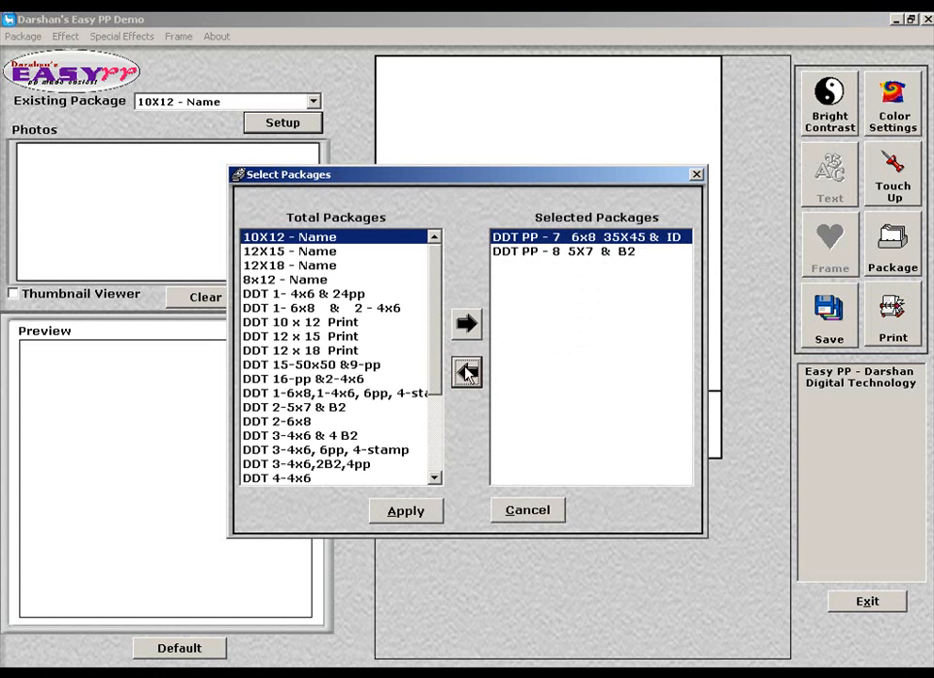
click(467, 372)
click(467, 372)
Add the package DDT PP - 1 32 COPY to the selected packages.
drag(431, 263, 432, 389)
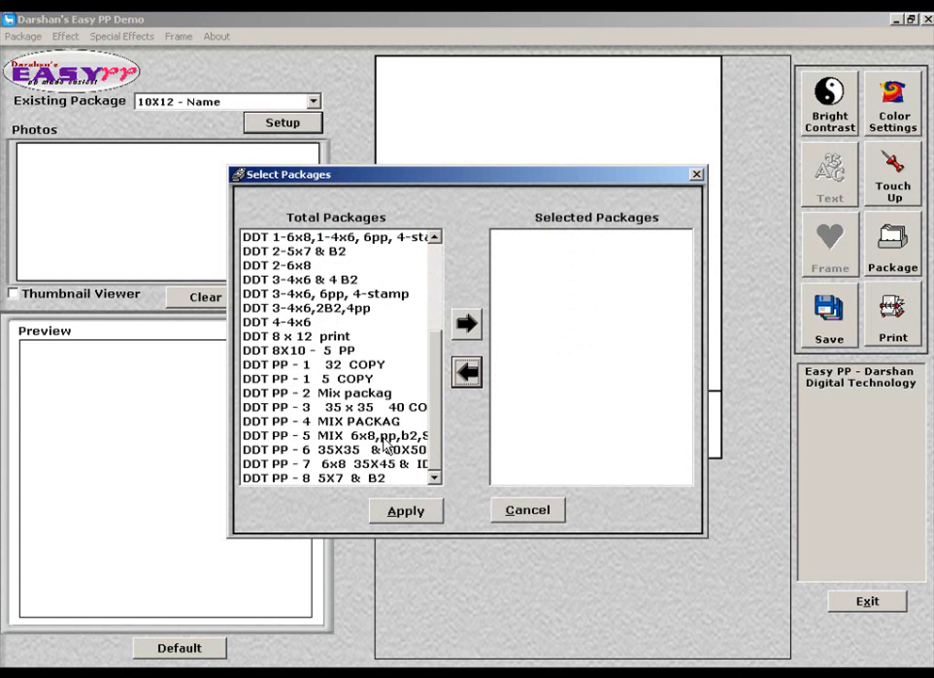
click(353, 366)
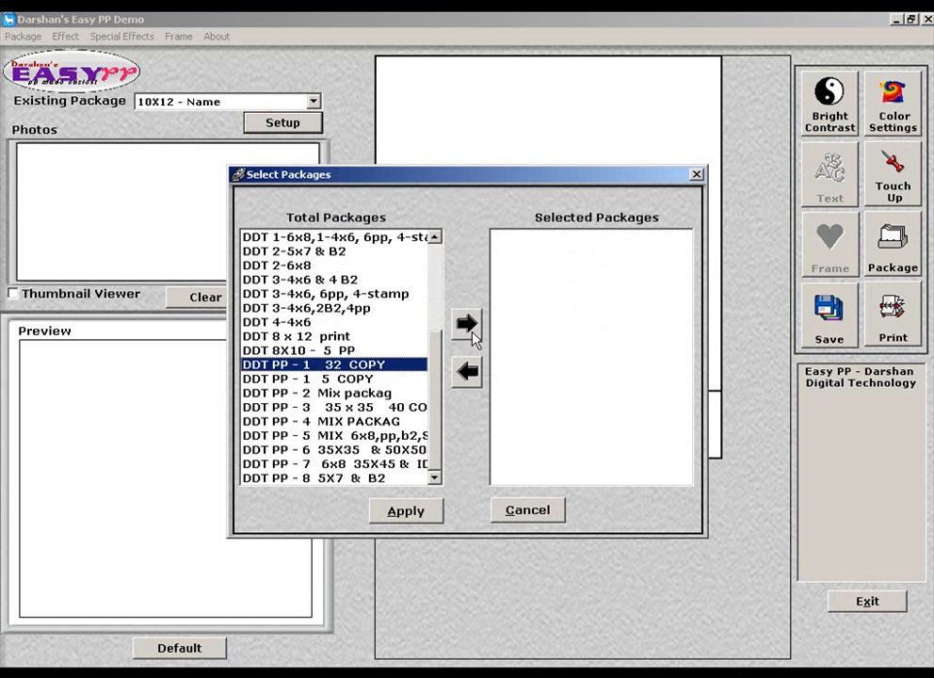
click(468, 324)
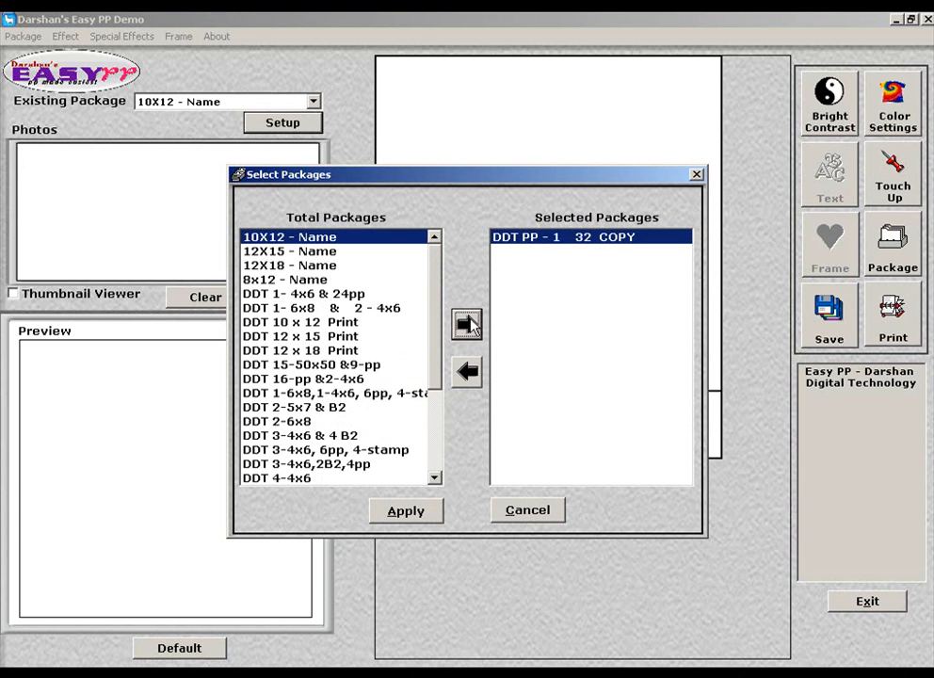
Move all remaining packages, from 10X12 - Name to DDT PP - 8 5X7 & B2, into the selected packages and apply the setup.
click(469, 324)
click(469, 324)
click(469, 324)
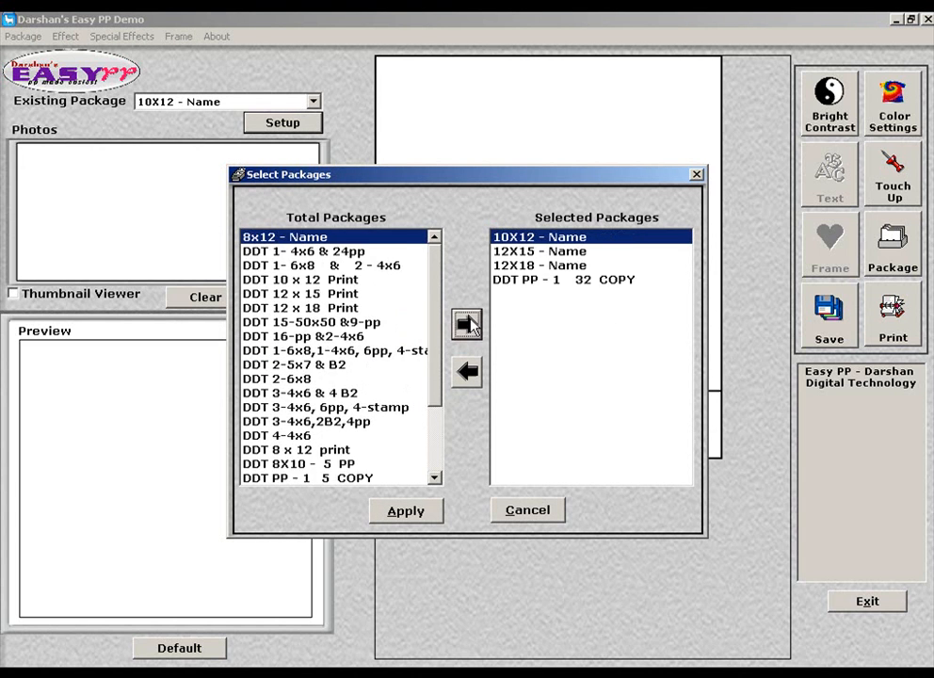
click(469, 324)
click(469, 324)
click(469, 324)
click(468, 324)
click(468, 324)
click(469, 324)
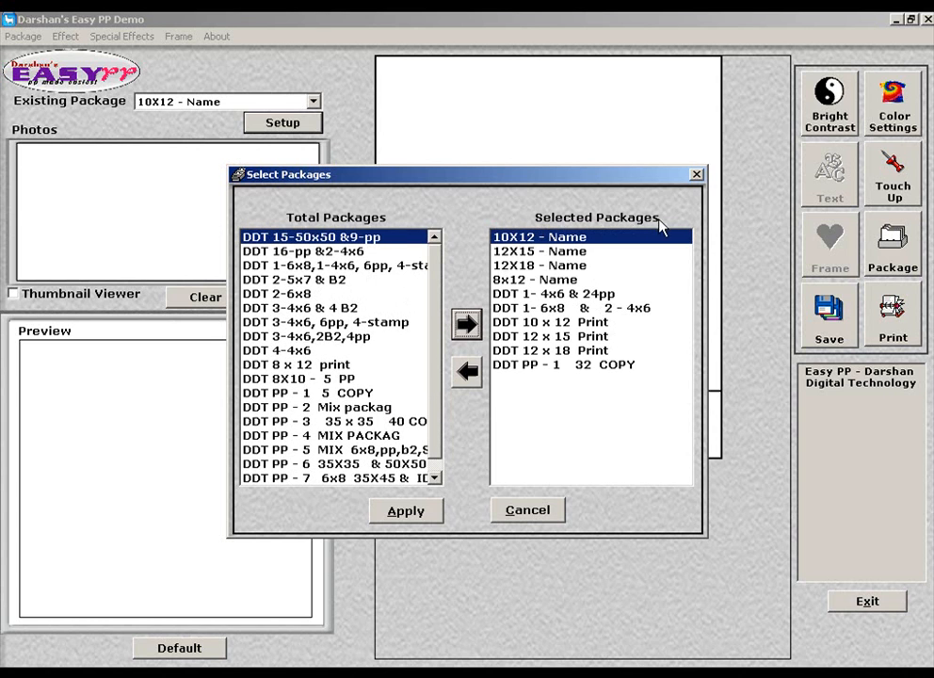
click(466, 325)
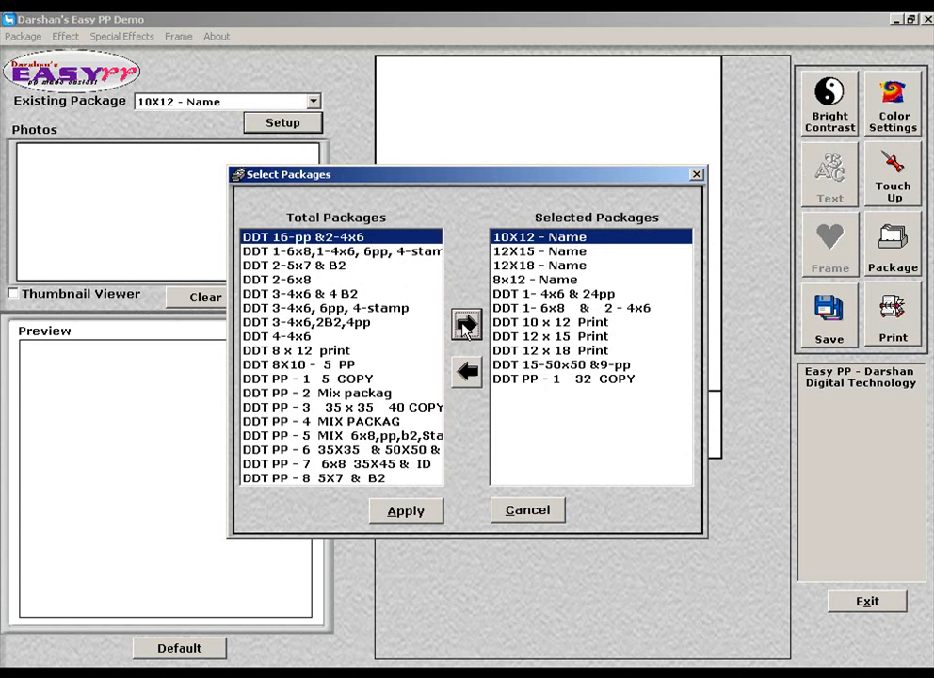
click(466, 325)
click(466, 325)
click(466, 325)
click(466, 325)
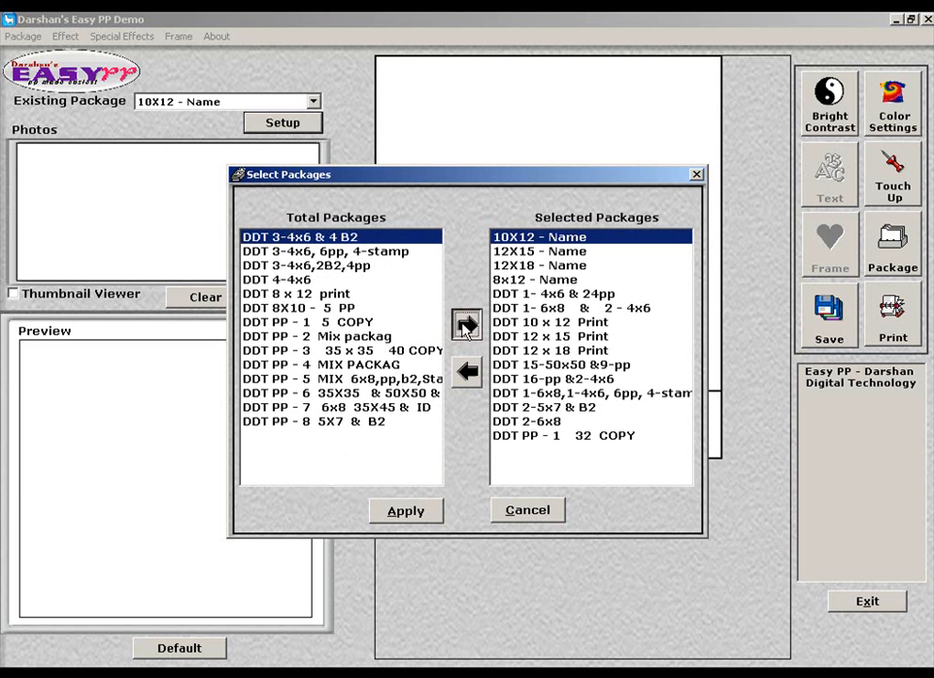
click(466, 325)
click(466, 325)
click(466, 325)
click(466, 325)
click(466, 325)
click(466, 325)
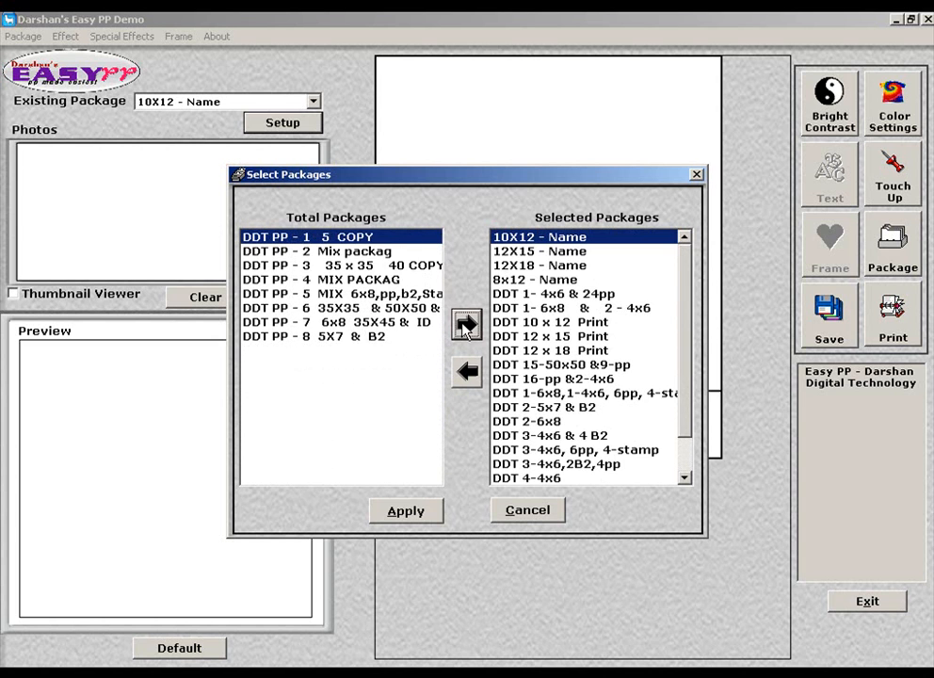
click(466, 324)
click(466, 324)
click(466, 324)
click(466, 325)
click(466, 325)
click(466, 325)
click(466, 325)
click(466, 325)
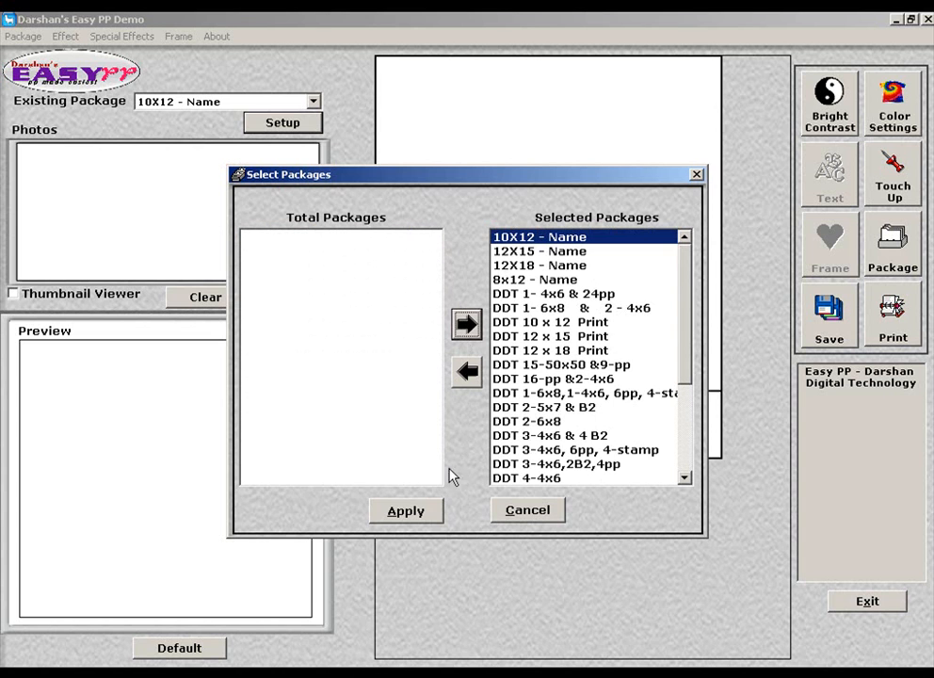
click(420, 510)
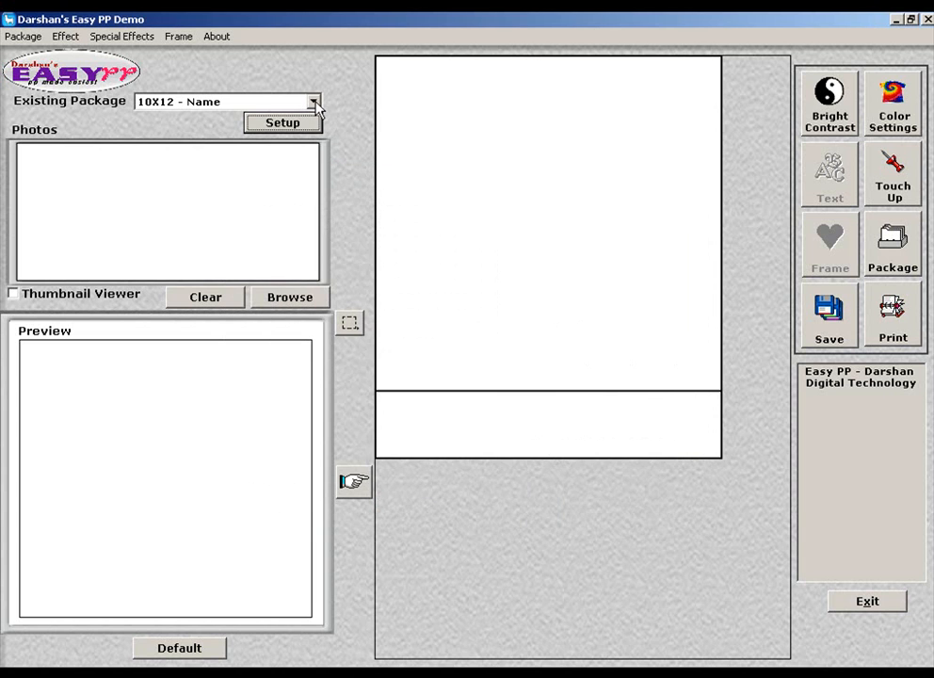
Choose DDT 8 x 12 print as the existing package for the layout.
click(313, 103)
mouse_move(317, 141)
mouse_down()
mouse_move(316, 205)
mouse_move(314, 120)
mouse_move(309, 159)
mouse_up()
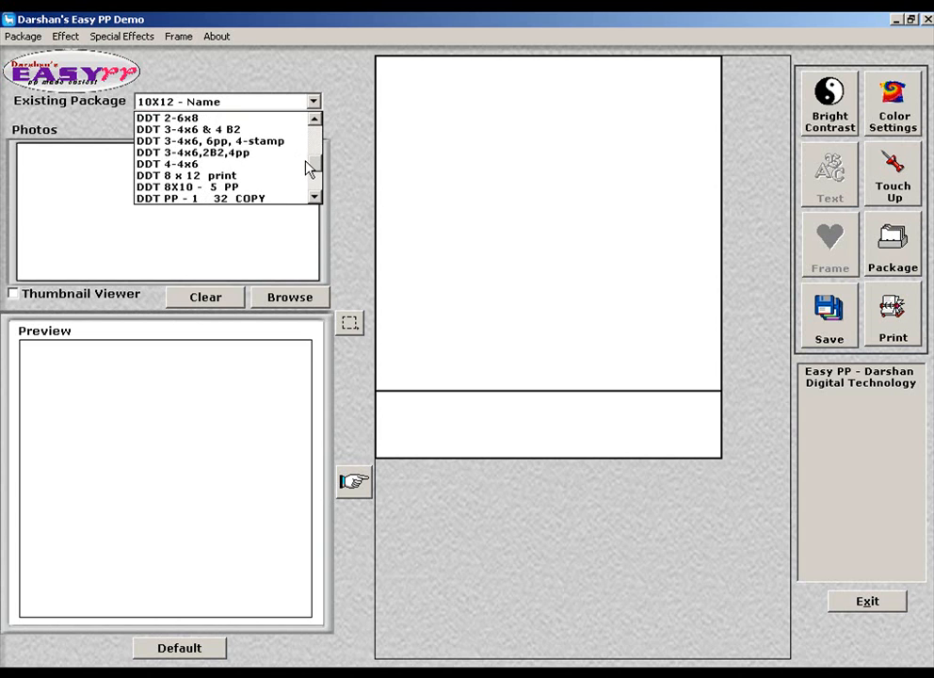
click(225, 176)
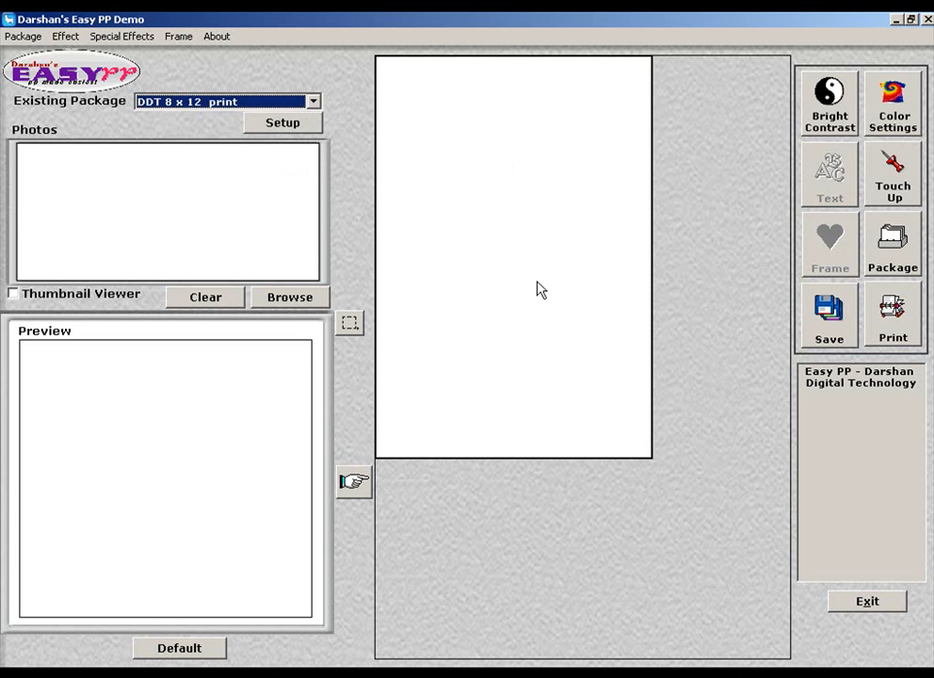
Start browsing for photos and open the Demo imges folder on Local Disk (E:).
click(273, 306)
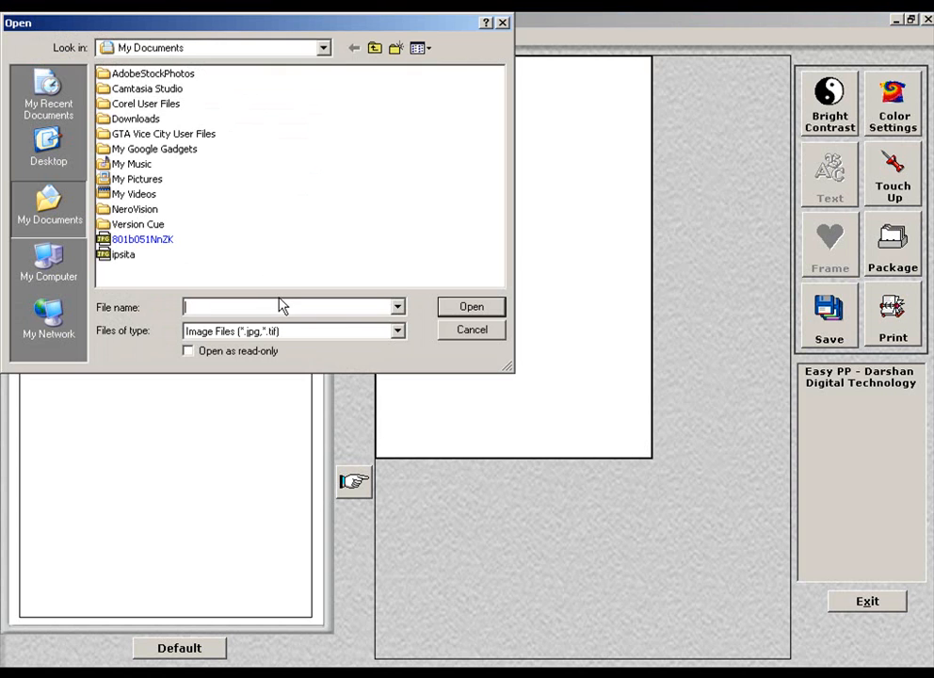
click(215, 48)
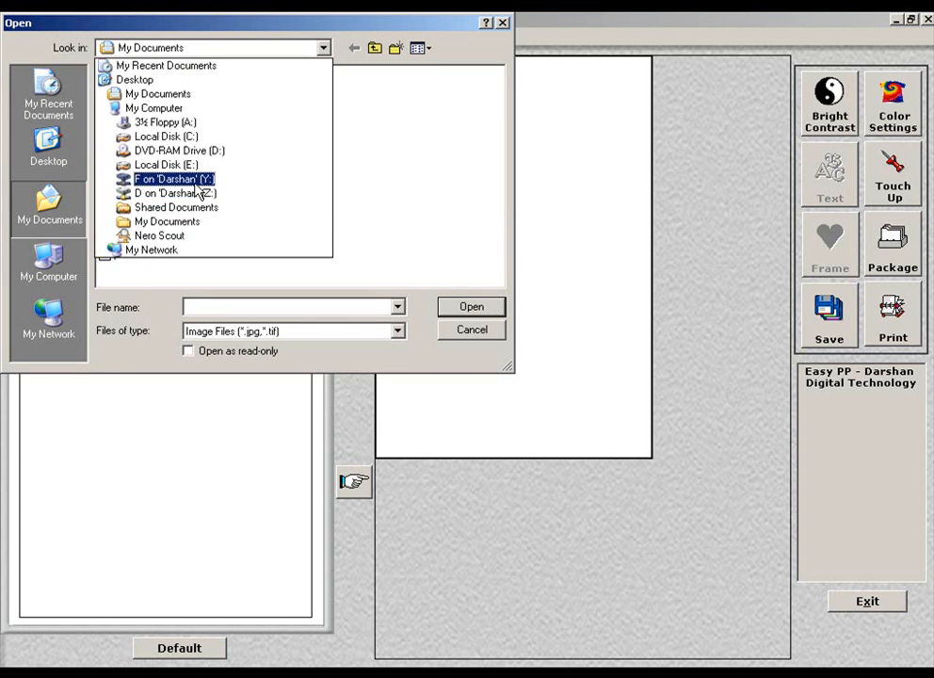
click(193, 170)
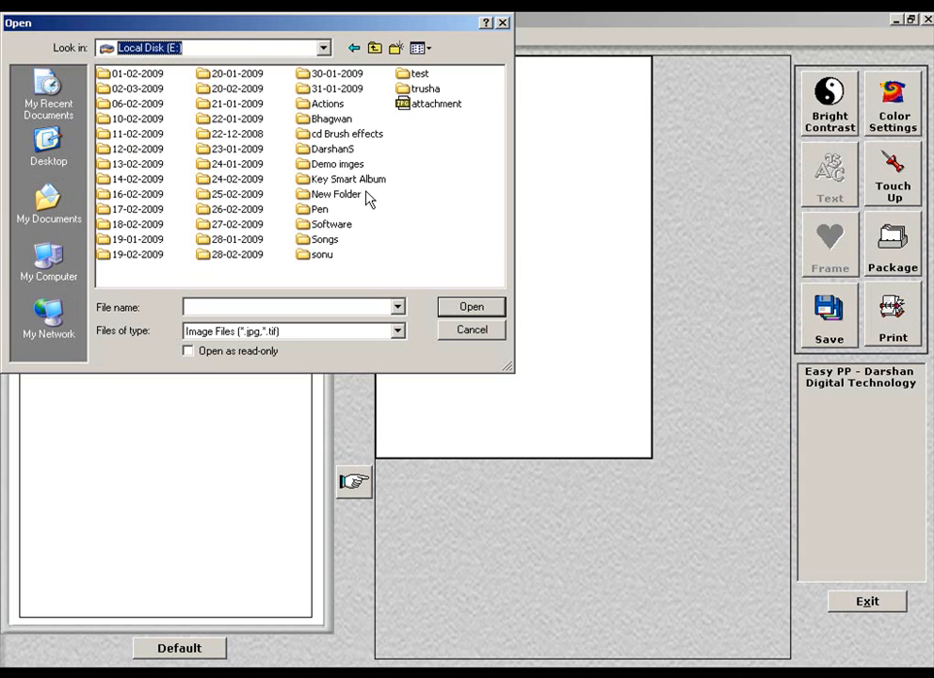
double_click(339, 165)
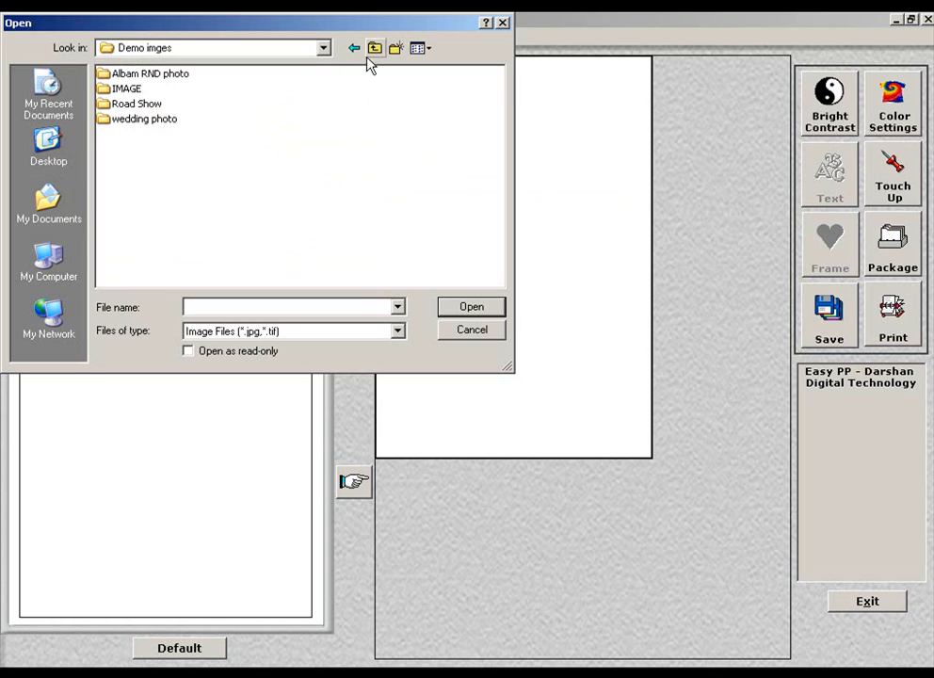
Check the Albam RND photo and wedding photo folders, and show the files in subfolder 01 as thumbnails.
double_click(132, 75)
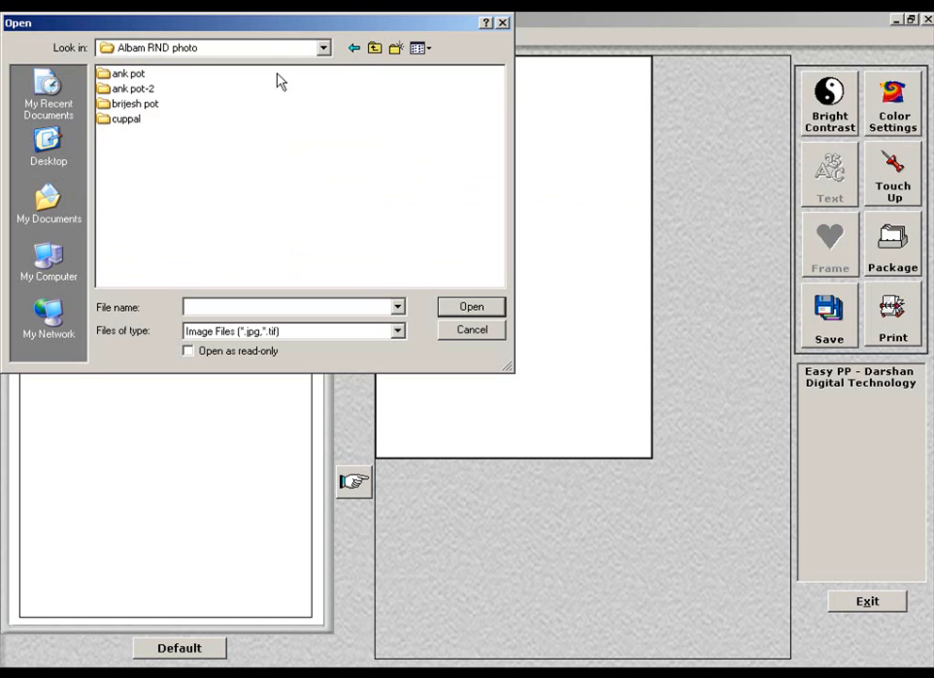
click(374, 48)
double_click(133, 119)
click(113, 79)
double_click(112, 79)
click(420, 48)
click(440, 70)
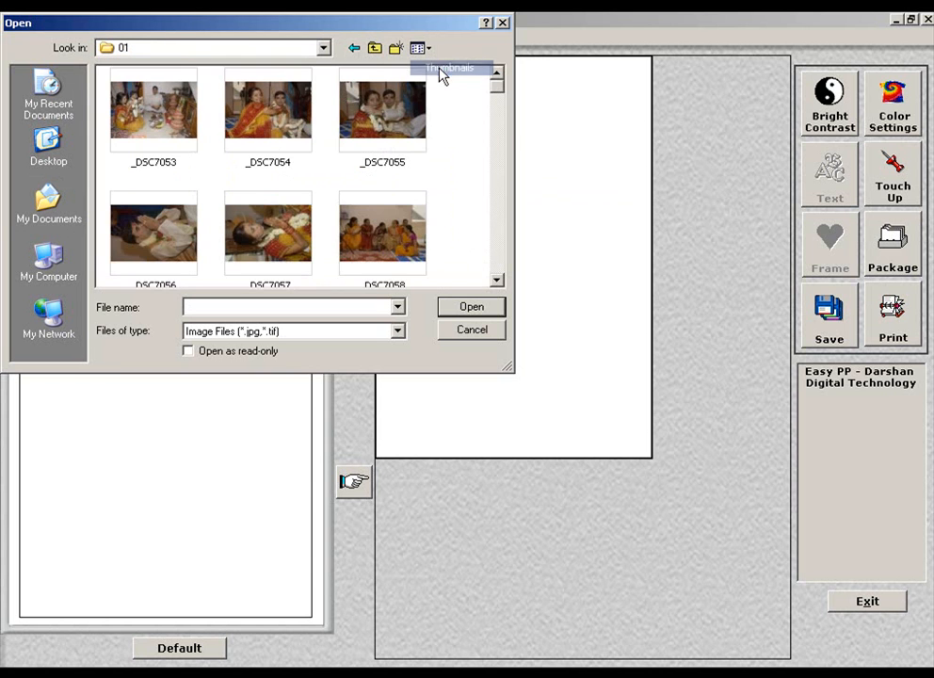
Load the photos Black-2, gray-1, gray-2 and gray-child from the Road Show folder in Demo imges.
click(380, 52)
click(381, 51)
double_click(387, 105)
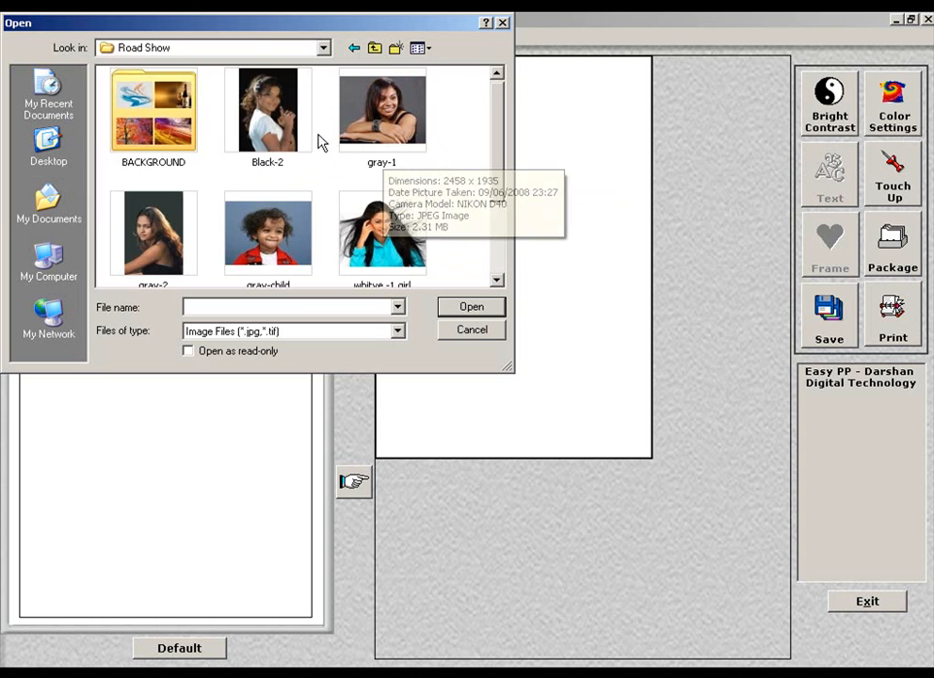
click(276, 122)
ctrl+click(377, 123)
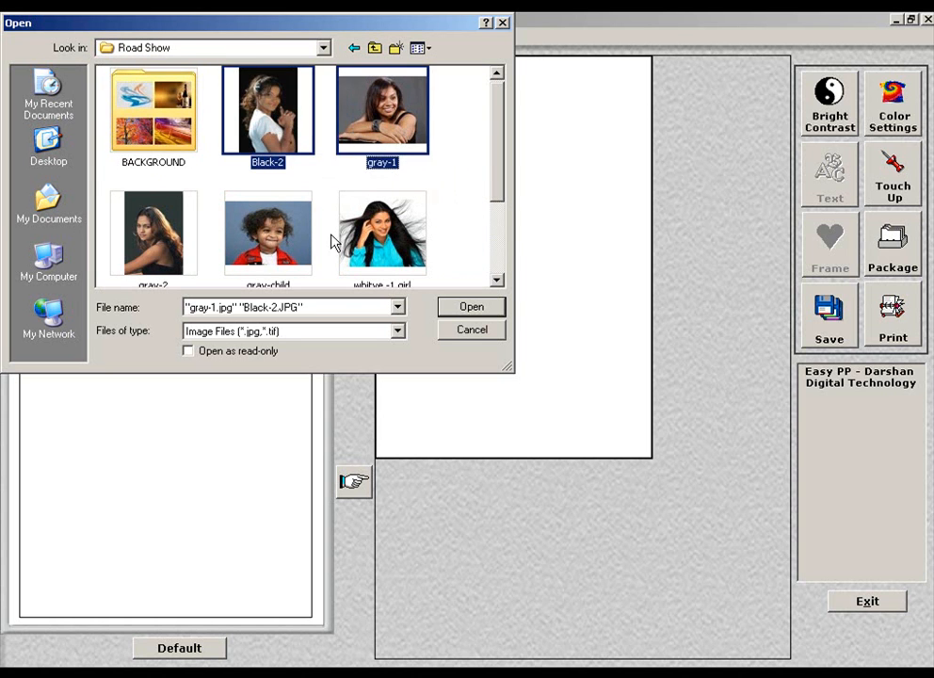
ctrl+click(122, 197)
ctrl+click(323, 238)
mouse_move(500, 194)
mouse_down()
mouse_move(505, 260)
mouse_move(500, 173)
mouse_up()
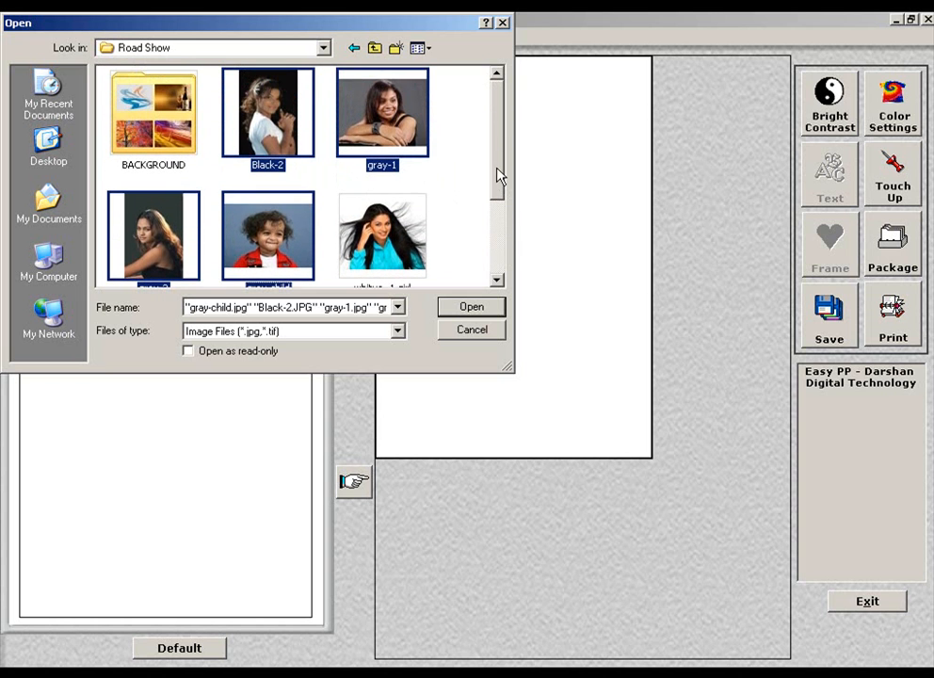
click(469, 310)
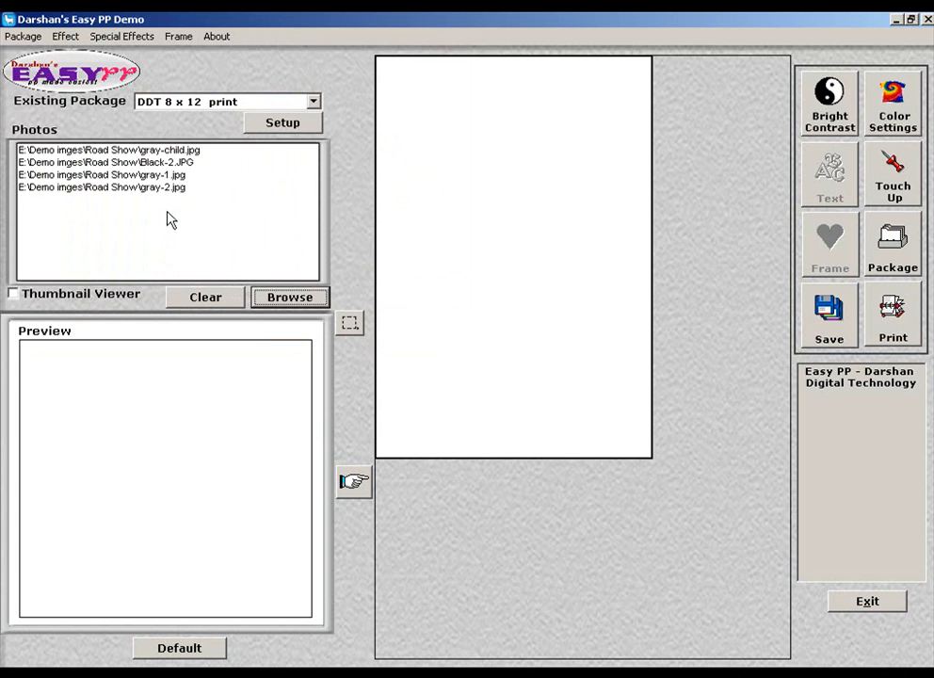
Preview the loaded photos gray-child, Black-2 and gray-1 one after another.
click(134, 152)
double_click(134, 158)
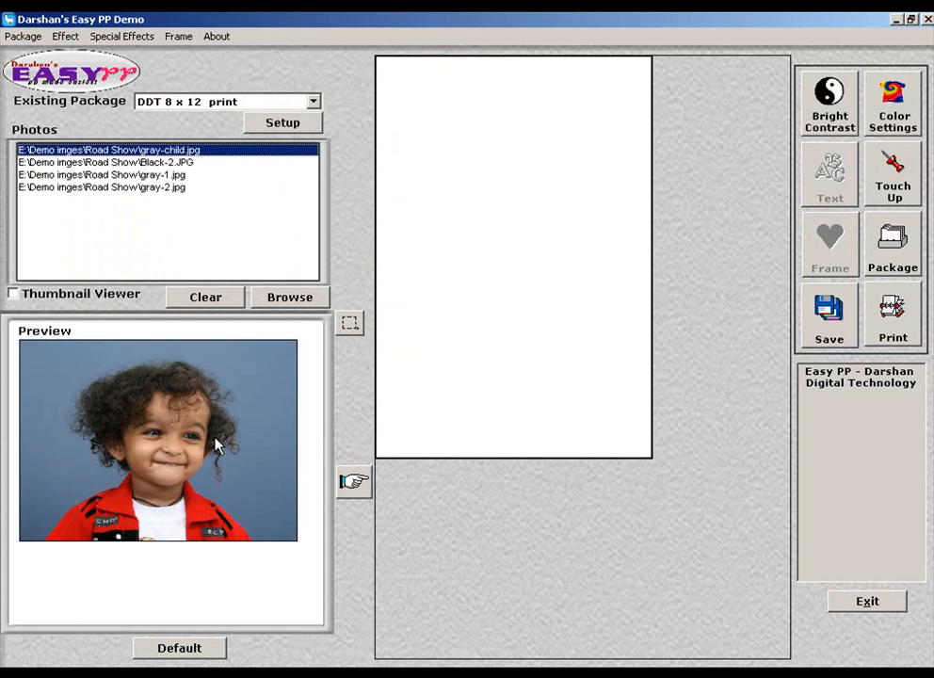
click(113, 162)
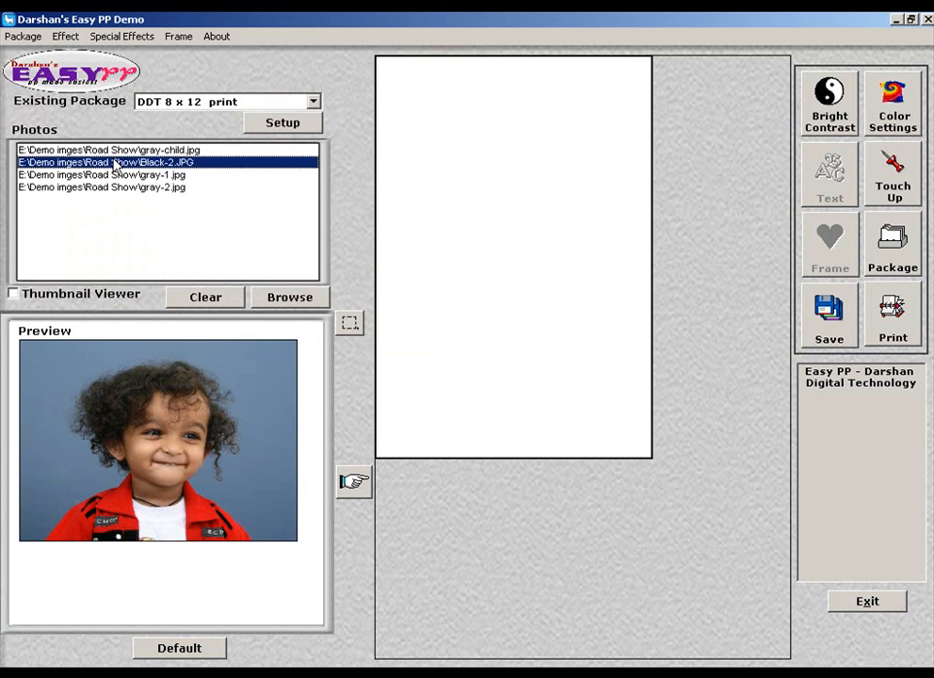
click(122, 176)
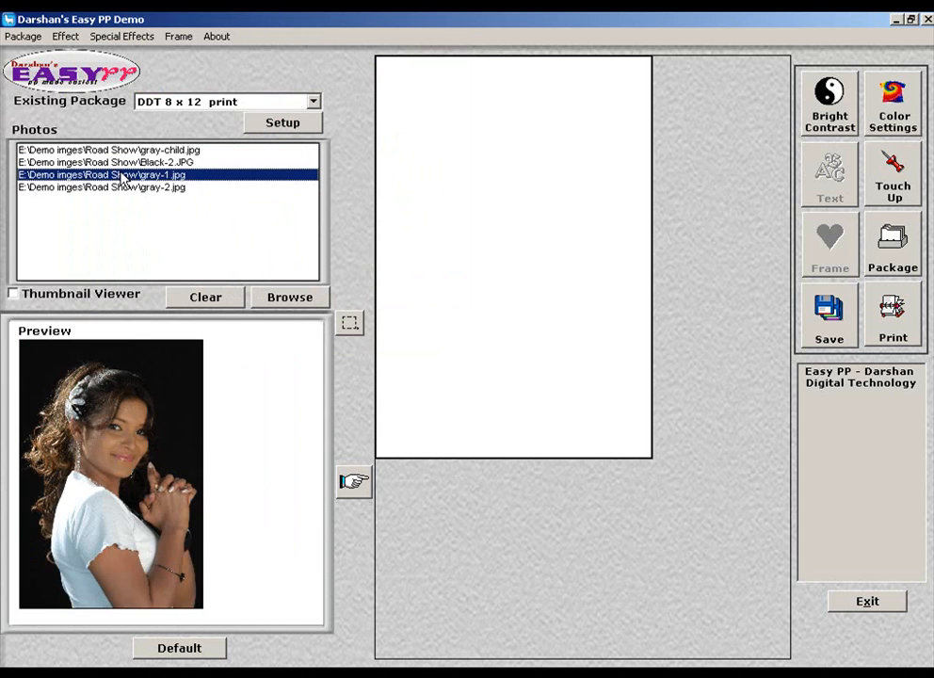
Choose gray-2 and place the whole photo in the photo area of the DDT 8 x 12 layout.
click(137, 189)
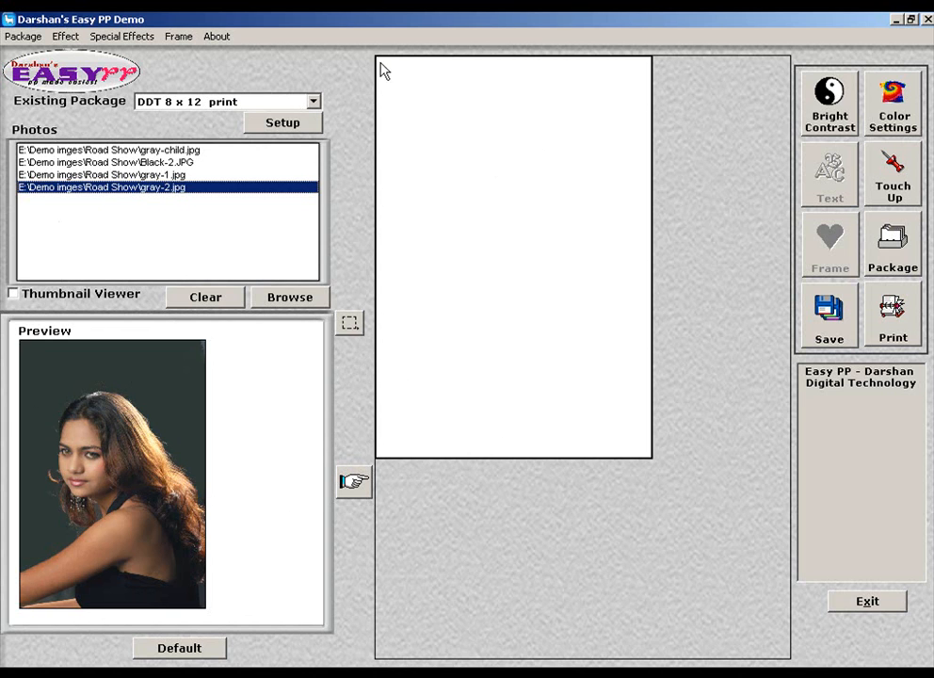
click(469, 153)
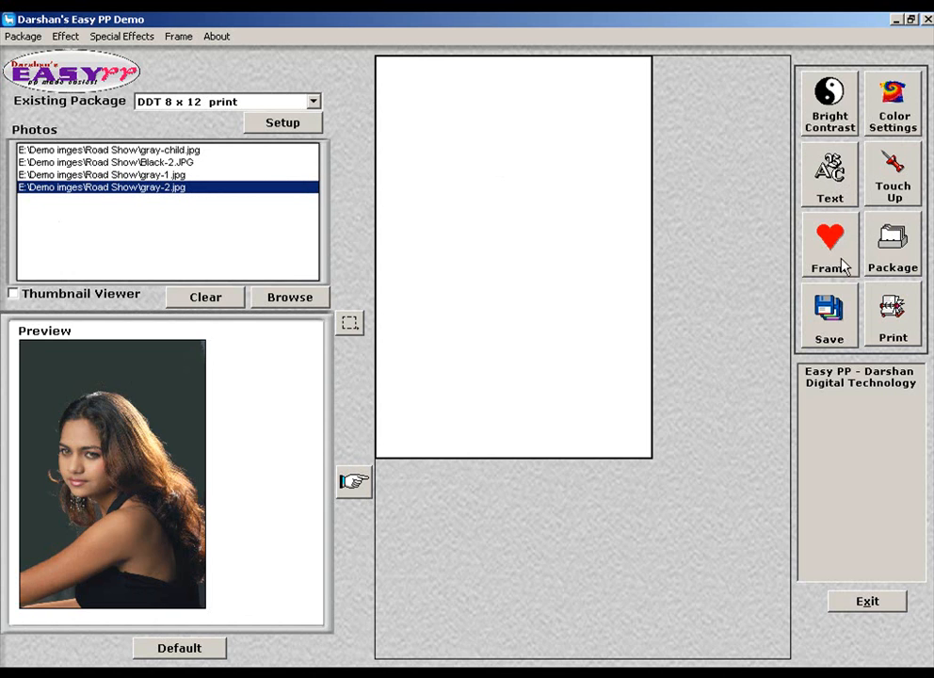
click(515, 163)
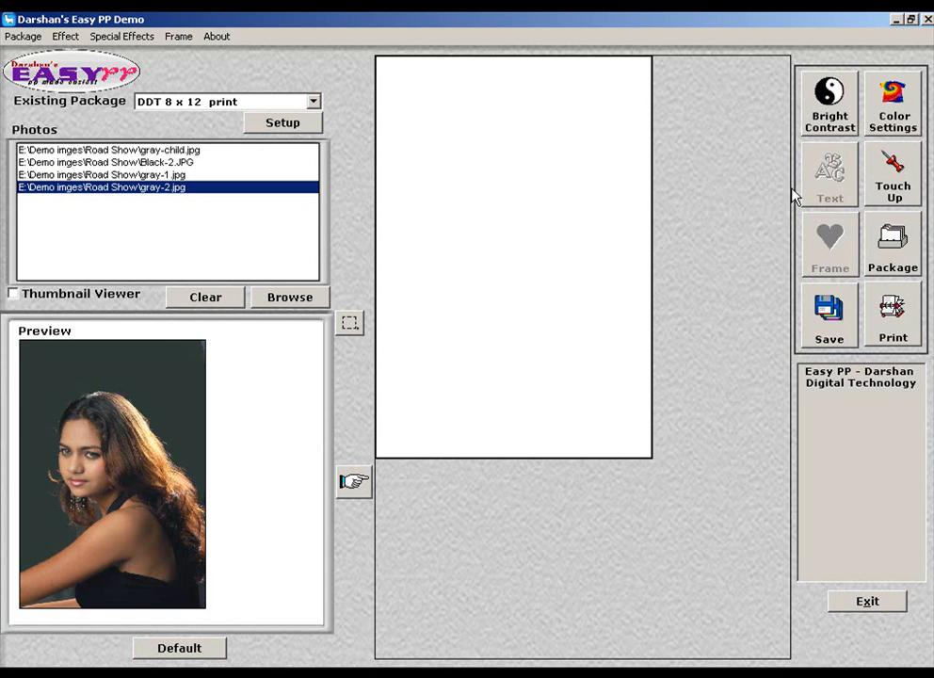
click(505, 170)
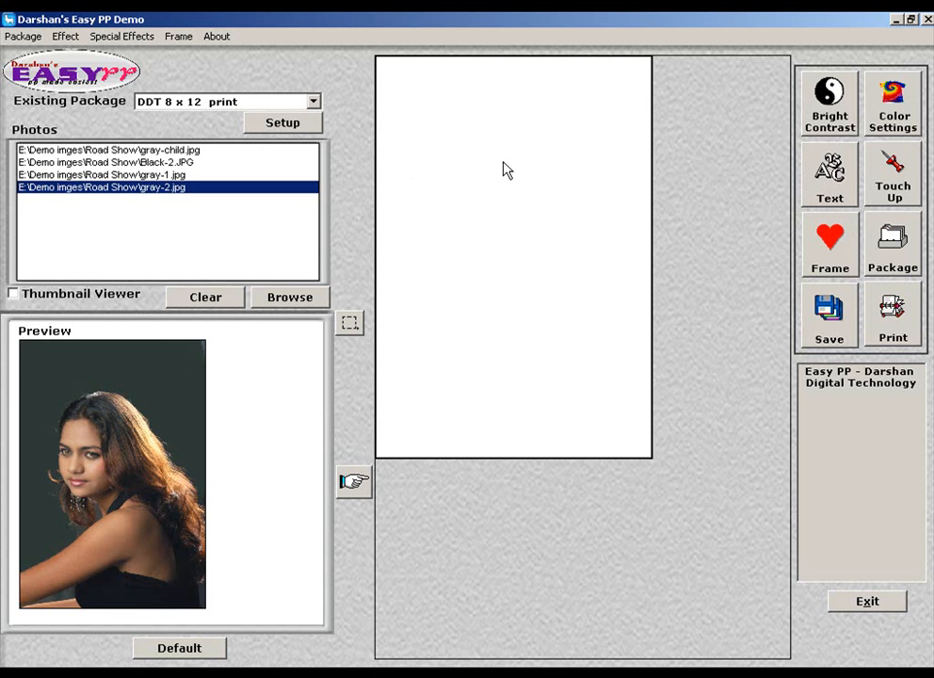
click(355, 482)
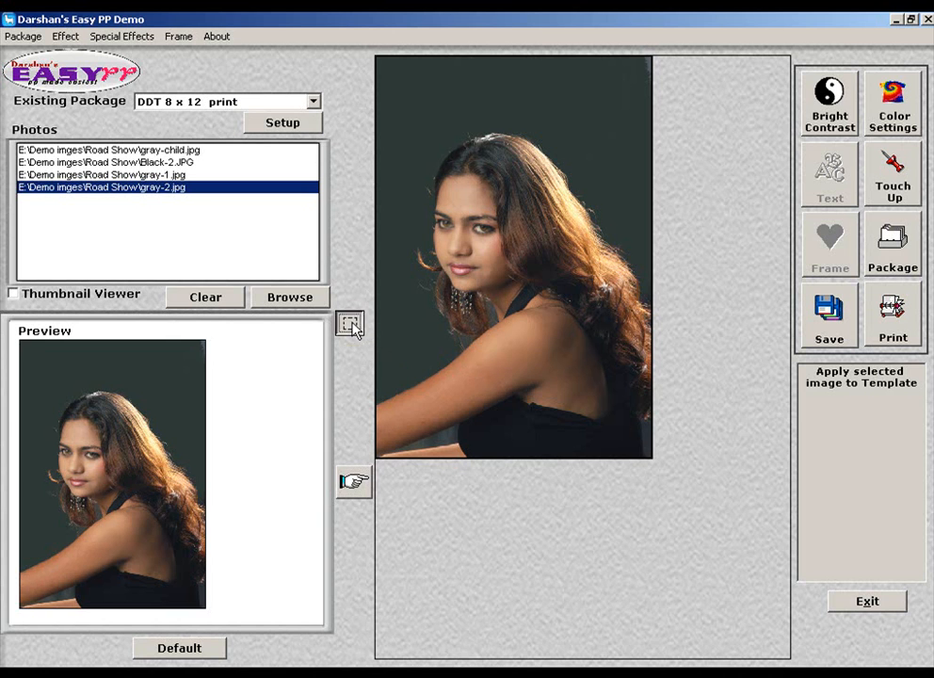
Mark a region around the woman in the gray-2 preview and place only that region on the layout.
click(351, 325)
drag(31, 373, 190, 605)
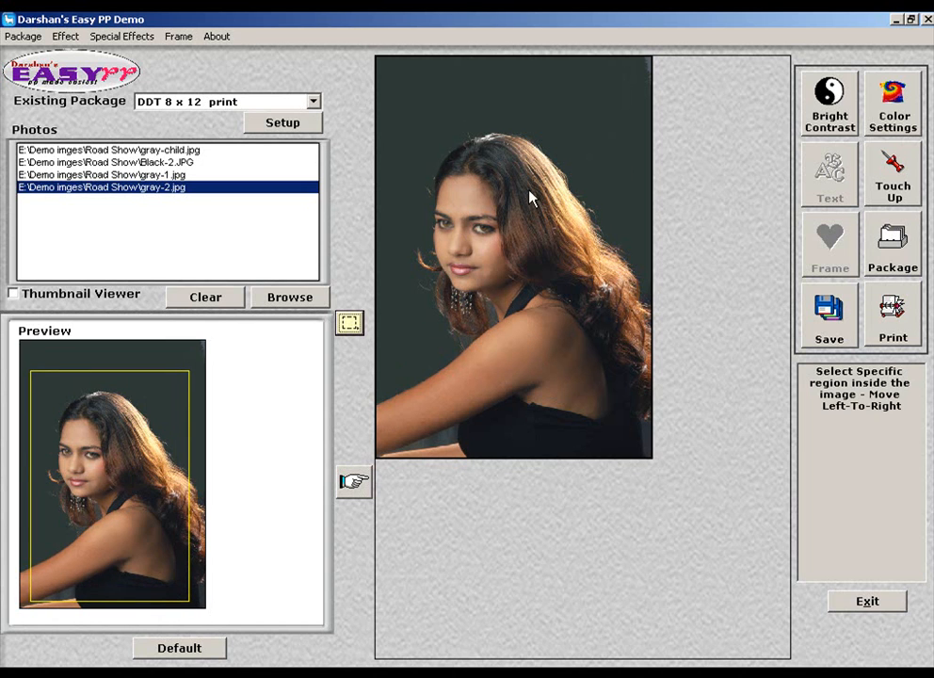
click(354, 482)
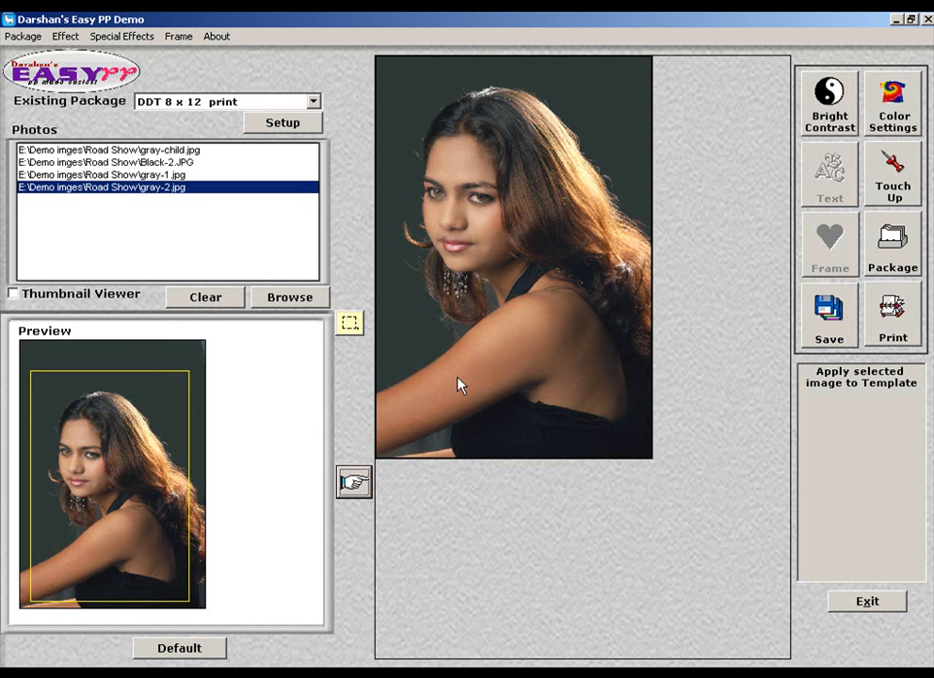
Adjust the gray-child photo to 7 % brightness and 2 % contrast.
click(135, 152)
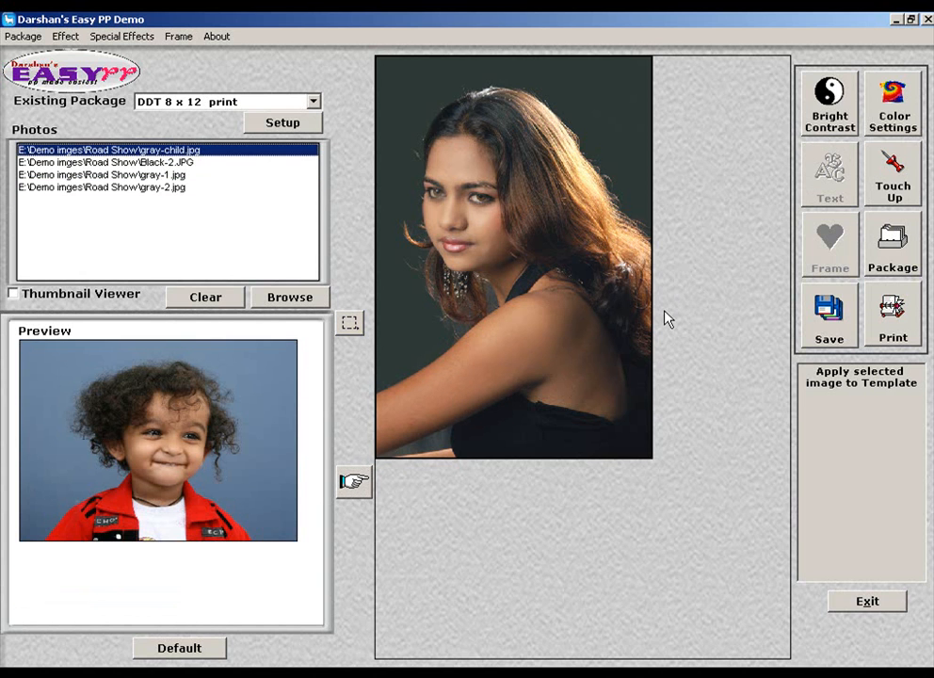
click(848, 92)
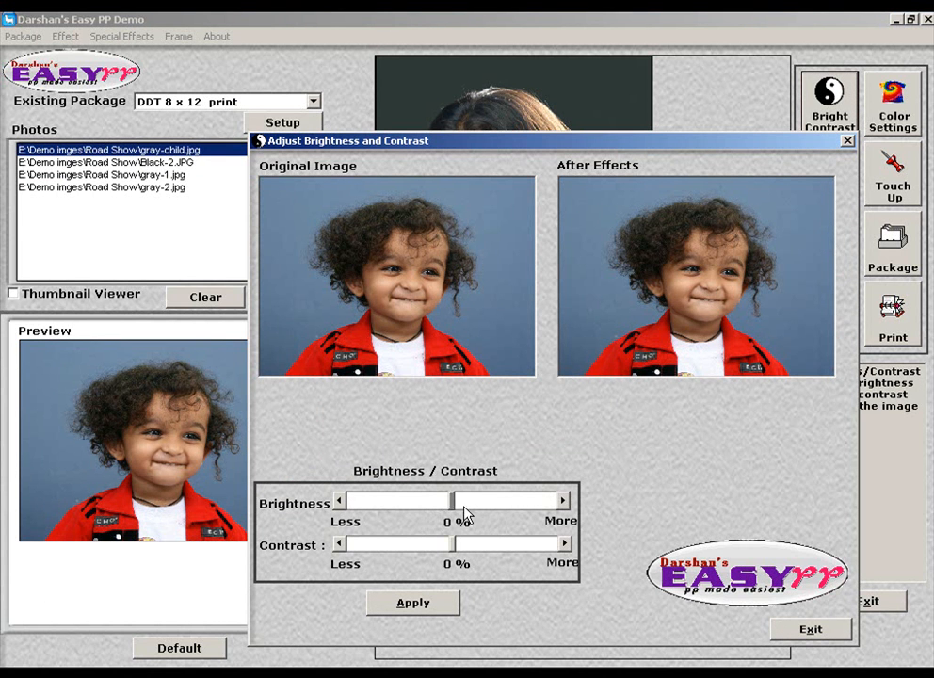
drag(454, 501, 461, 502)
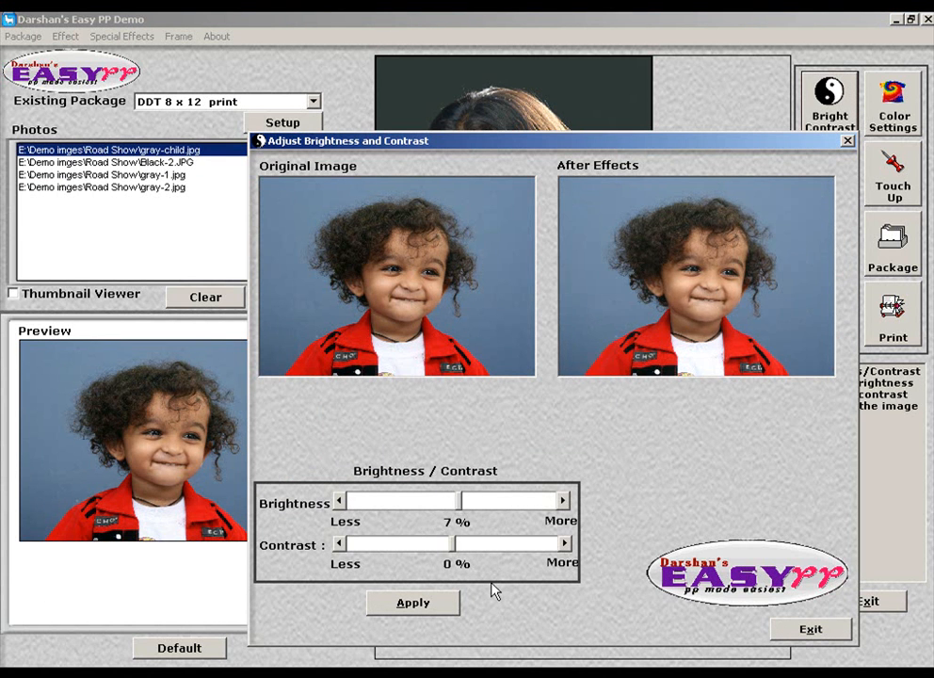
drag(452, 544, 457, 545)
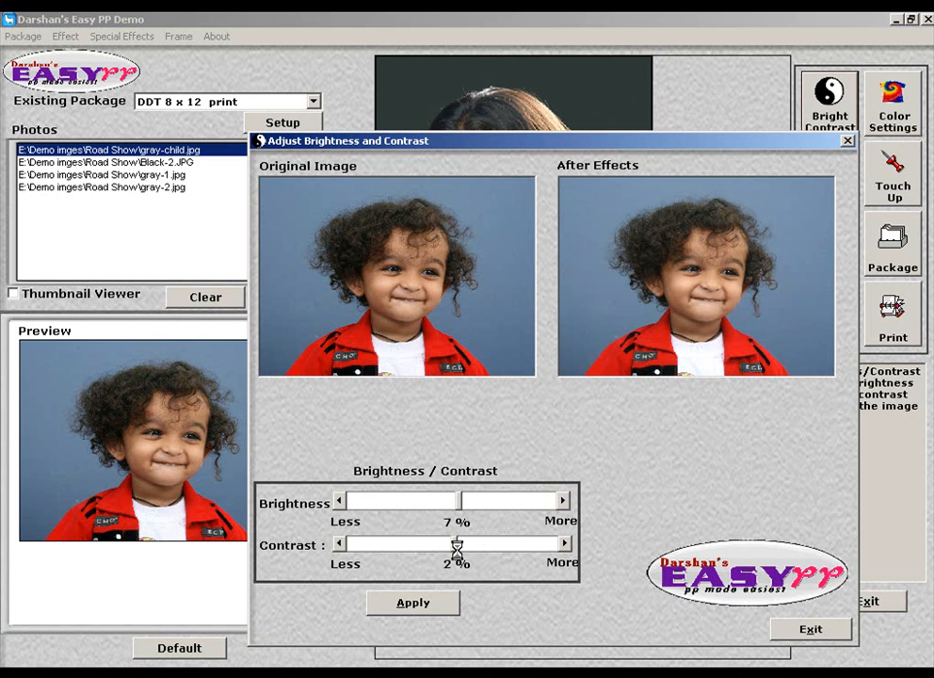
click(430, 606)
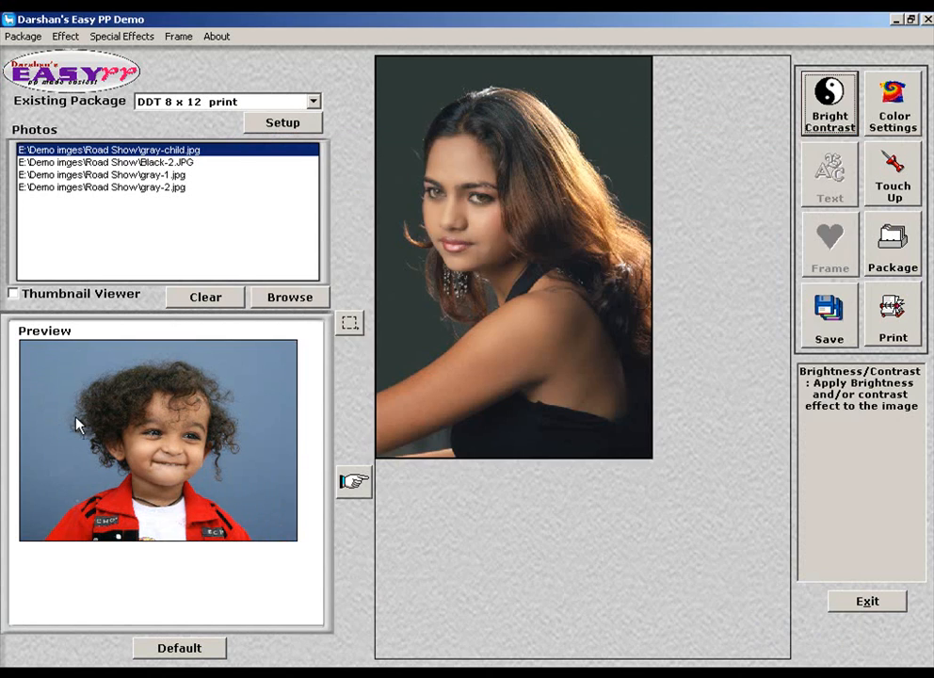
Shift the gray-child photo's colors slightly towards red and place it on the layout.
click(893, 103)
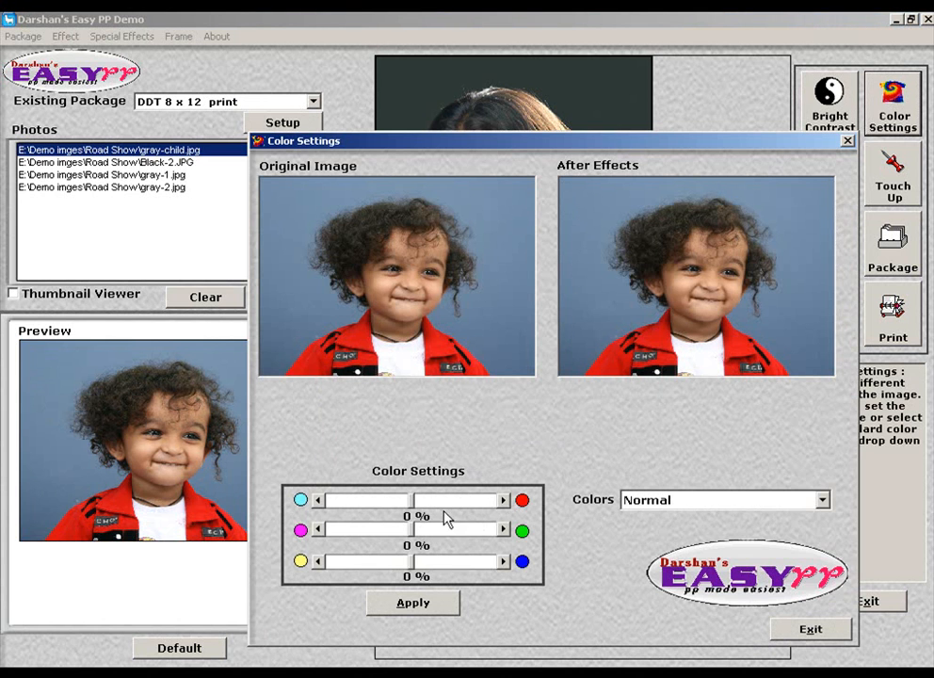
drag(412, 502, 419, 499)
click(420, 605)
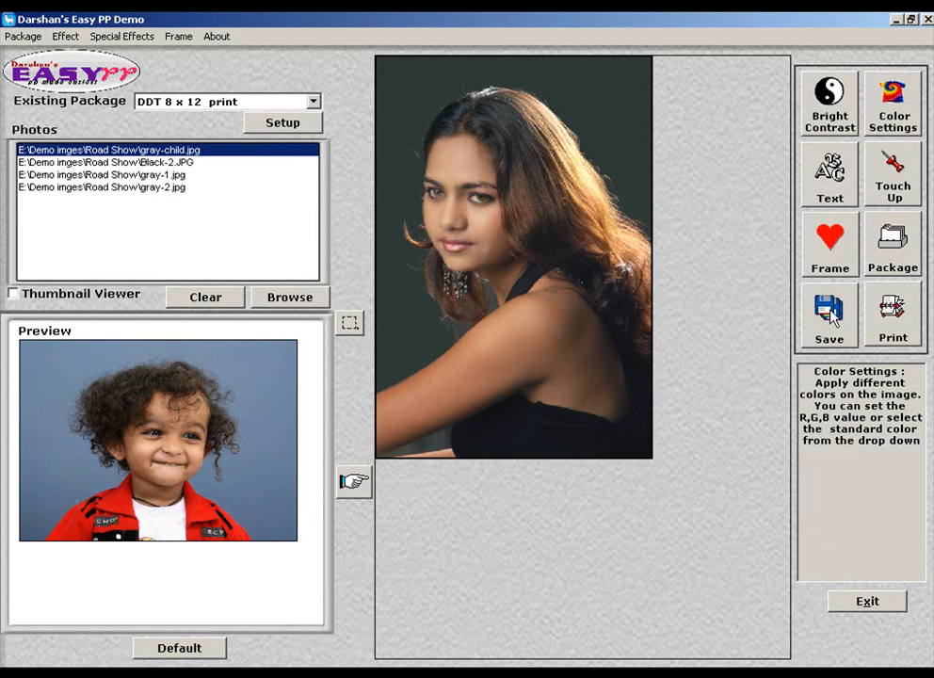
click(351, 482)
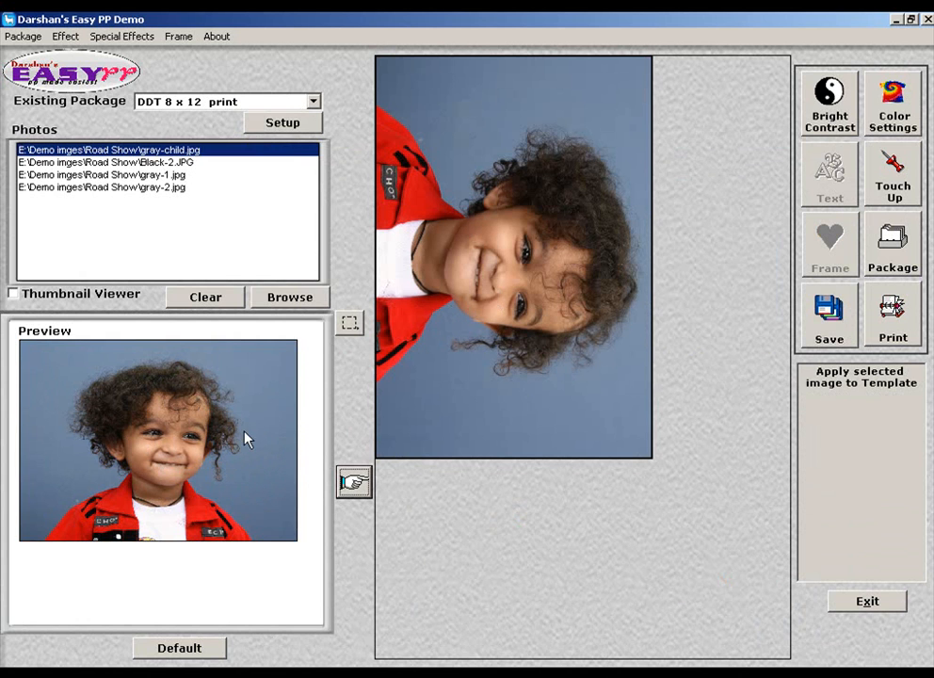
Convert the gray-child photo to Black/White in the color settings and place it on the layout.
click(899, 92)
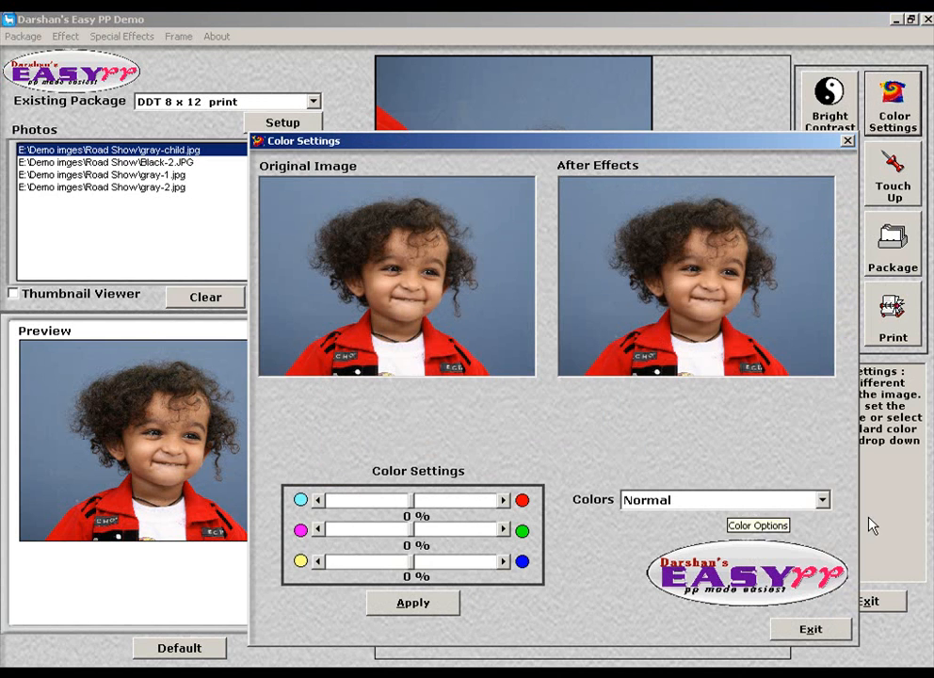
click(823, 501)
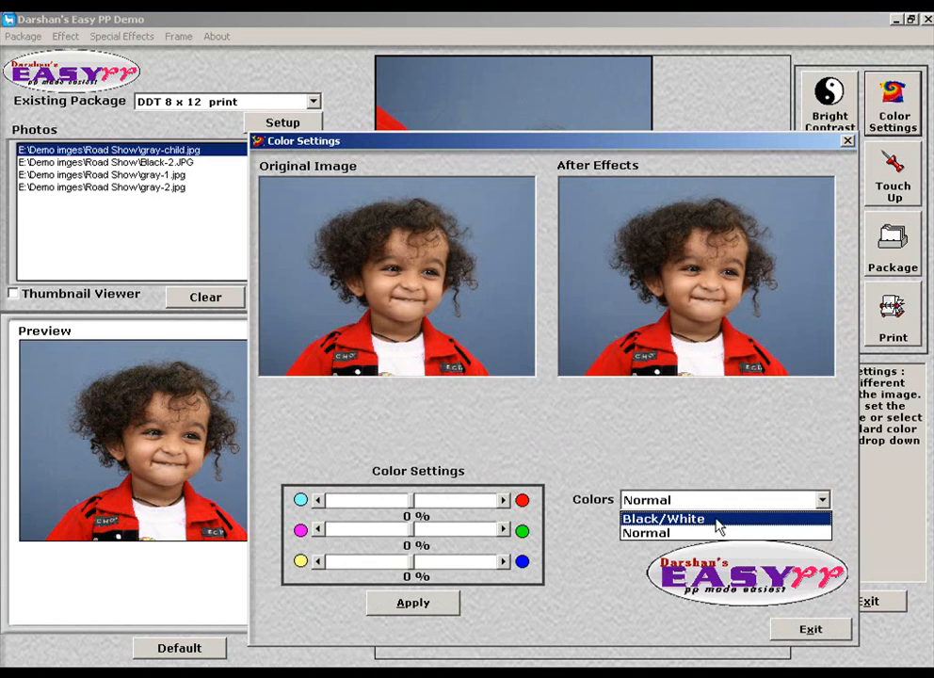
click(656, 520)
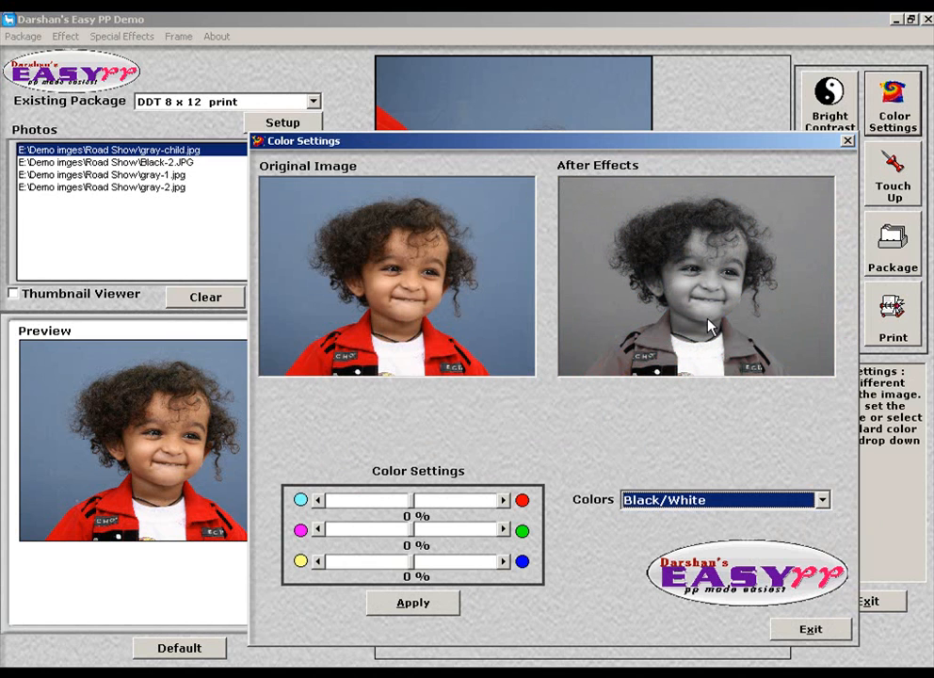
click(442, 603)
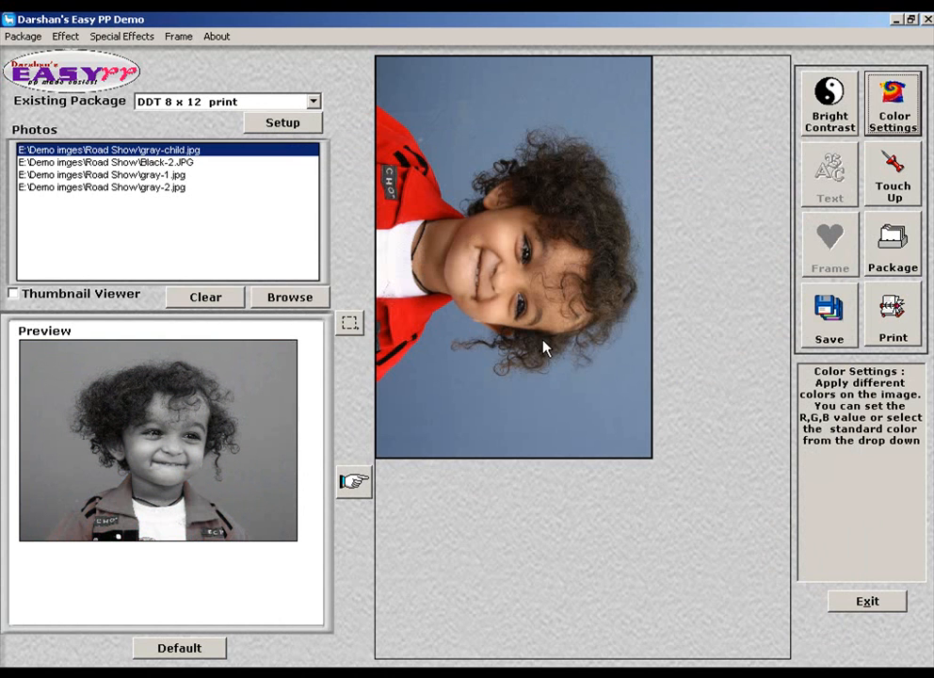
click(354, 480)
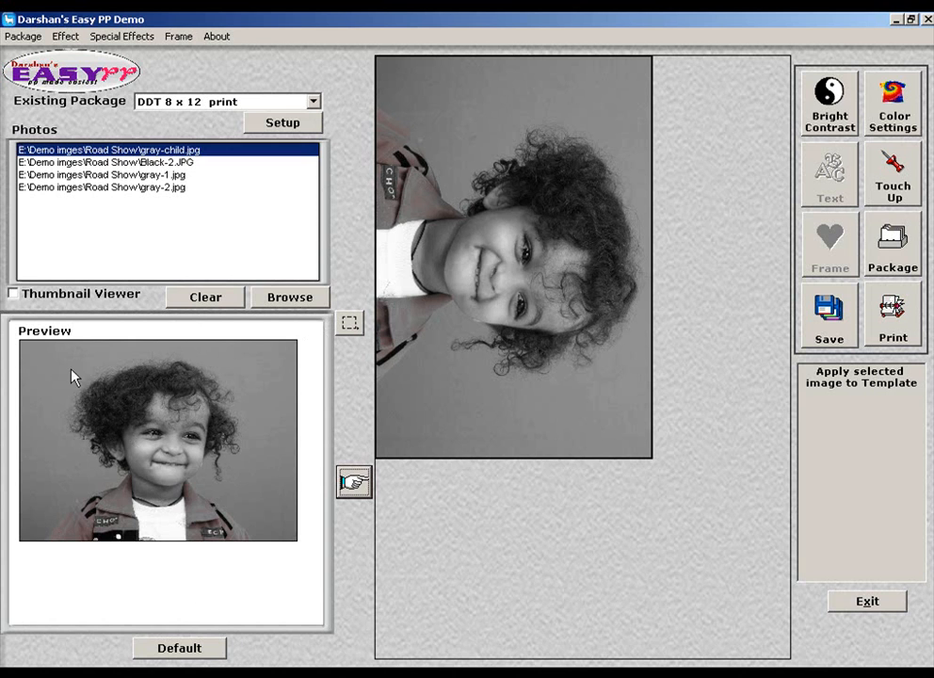
Restore gray-child to its default look and touch up the child's face with the Soften brush at size 4.
click(174, 654)
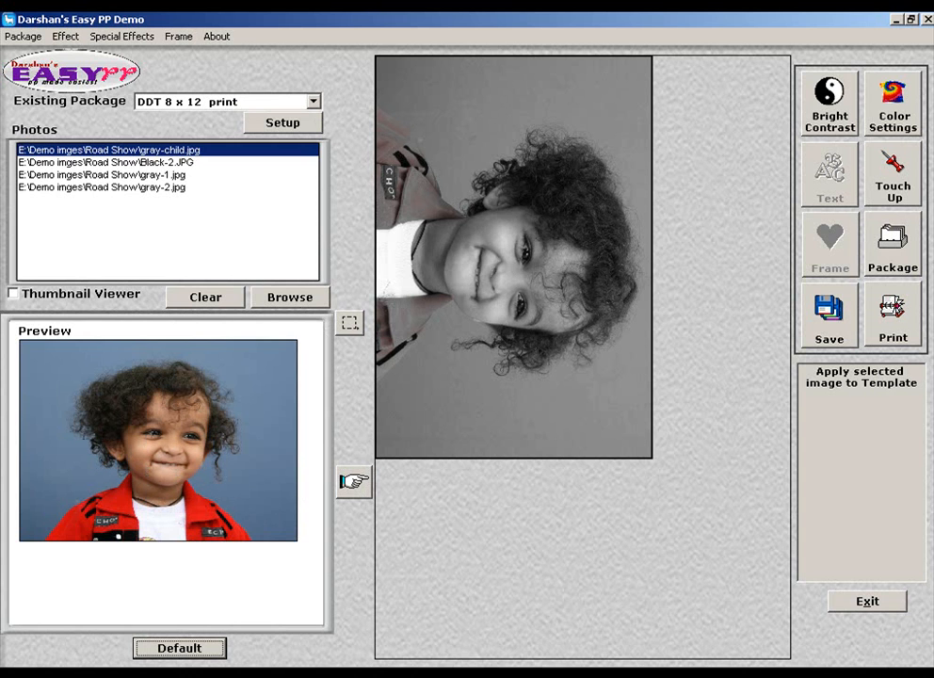
click(899, 187)
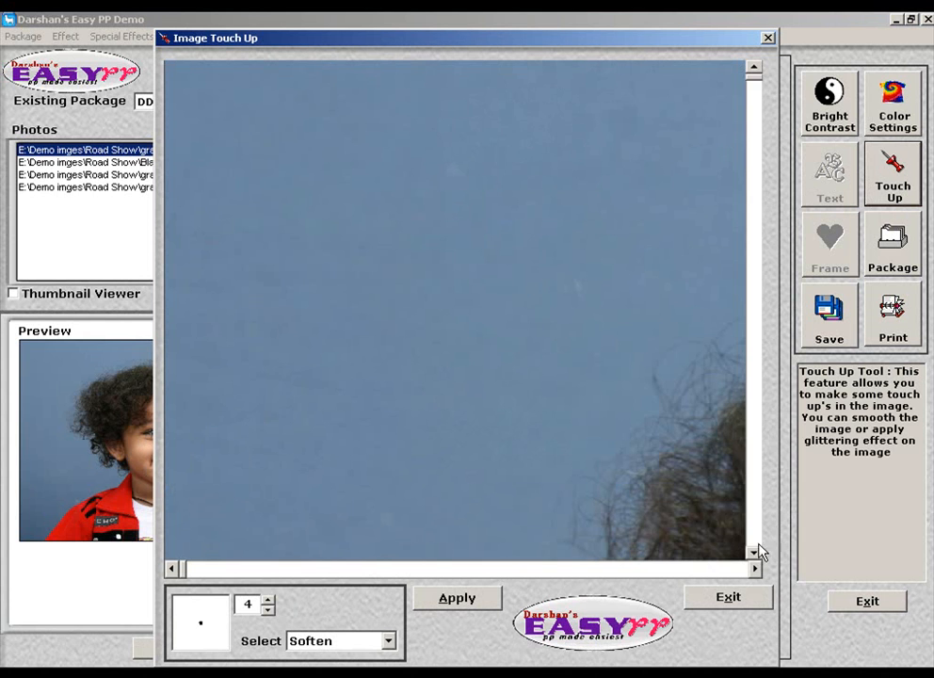
click(752, 539)
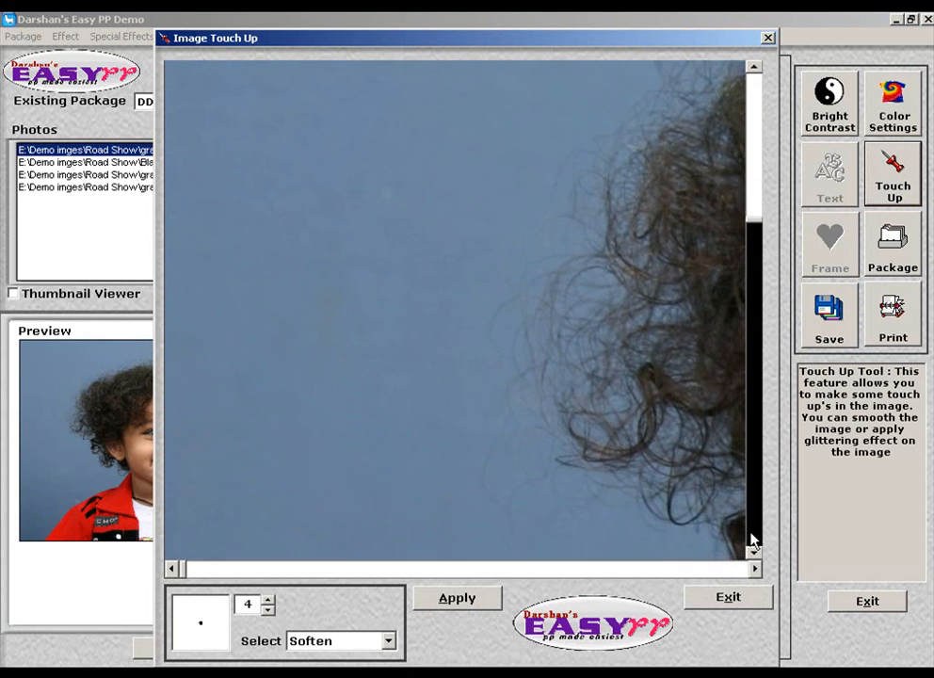
click(708, 576)
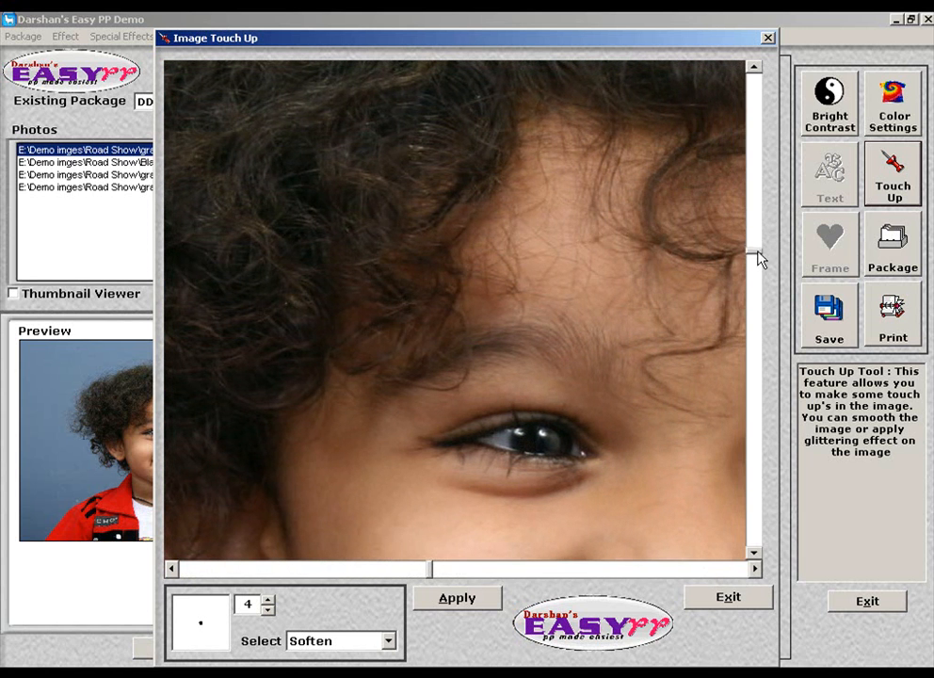
drag(763, 281, 760, 371)
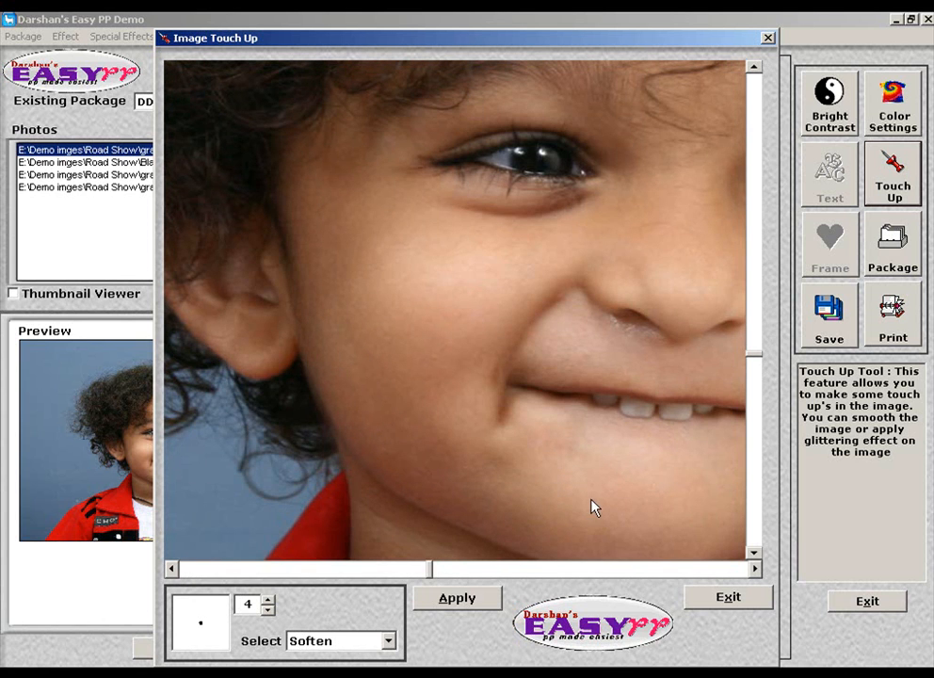
click(746, 568)
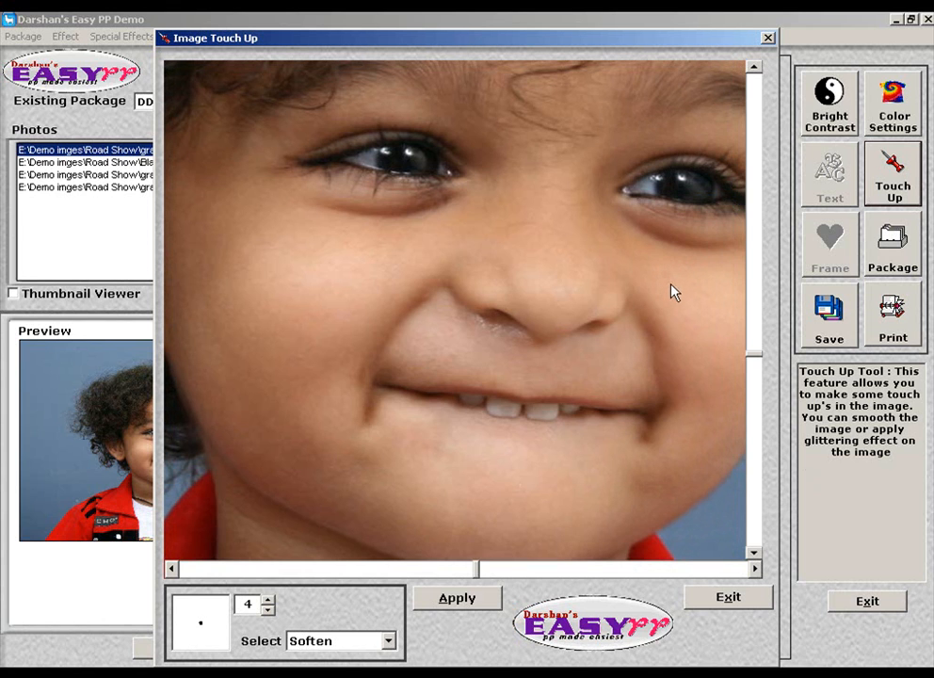
click(456, 606)
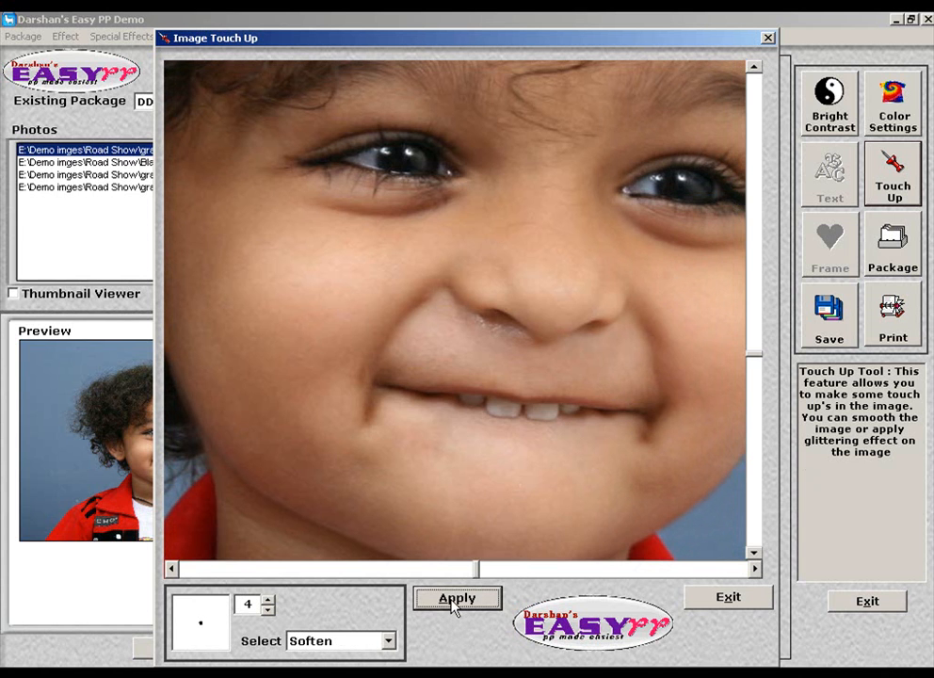
key(Escape)
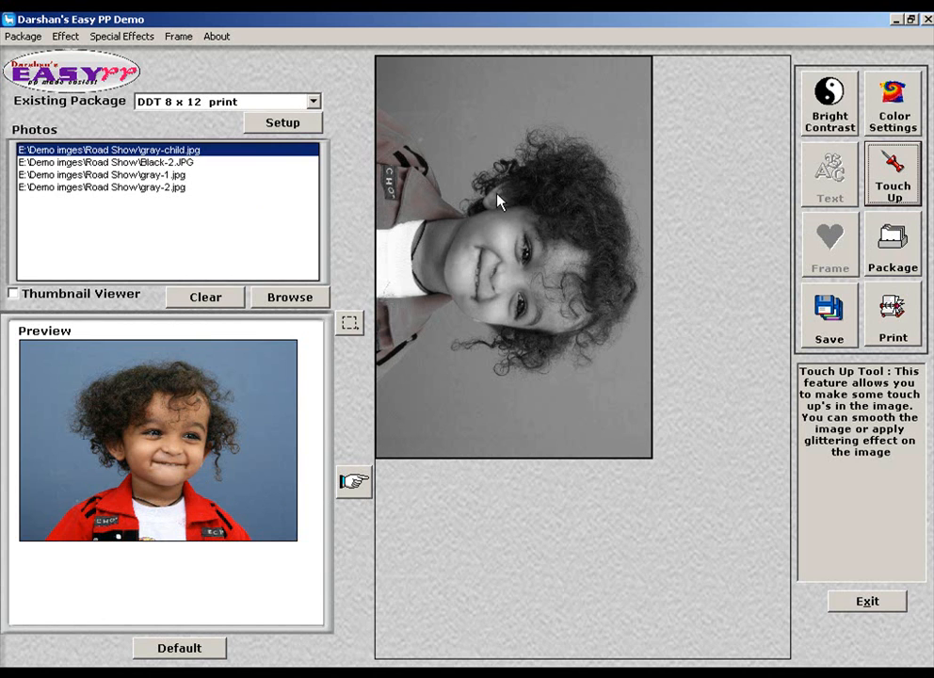
Place the touched-up gray-child photo on the layout and test the text "Darshan" on it.
click(356, 482)
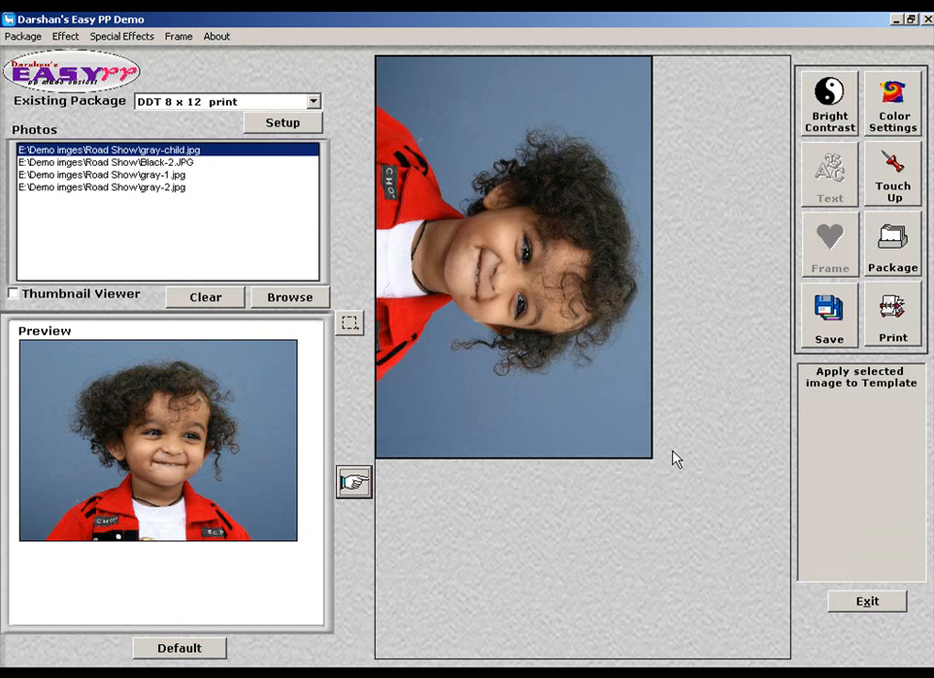
click(576, 164)
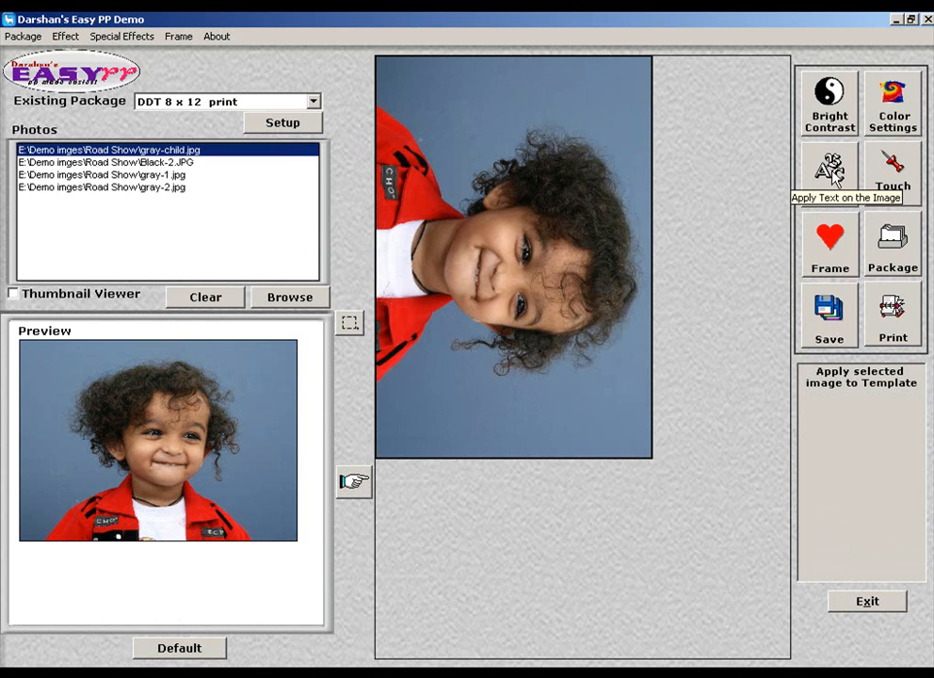
click(830, 171)
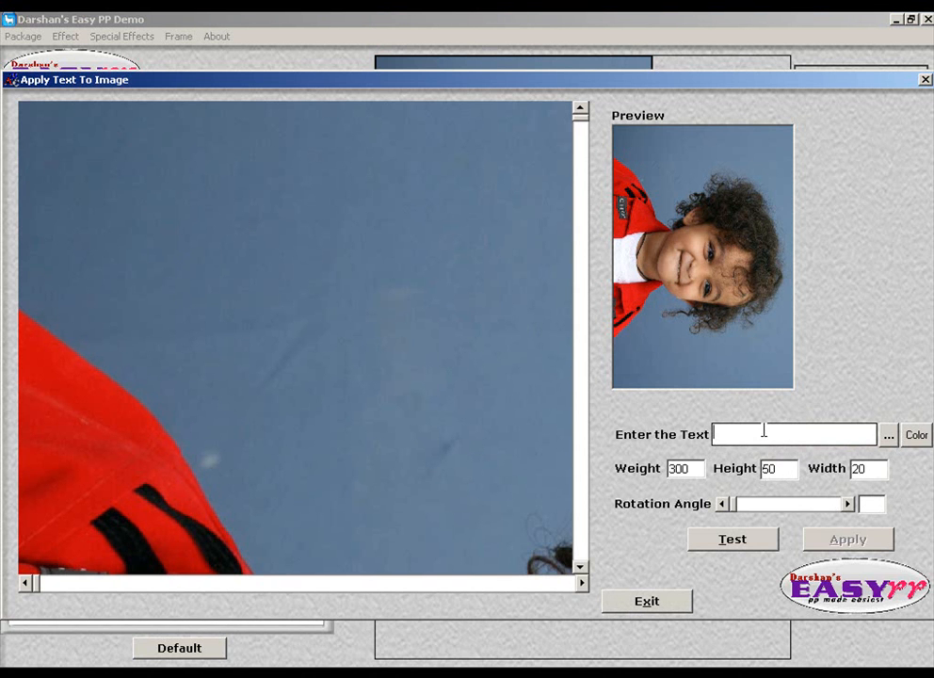
click(764, 432)
text(Daarshan)
click(725, 432)
key(Delete)
click(767, 544)
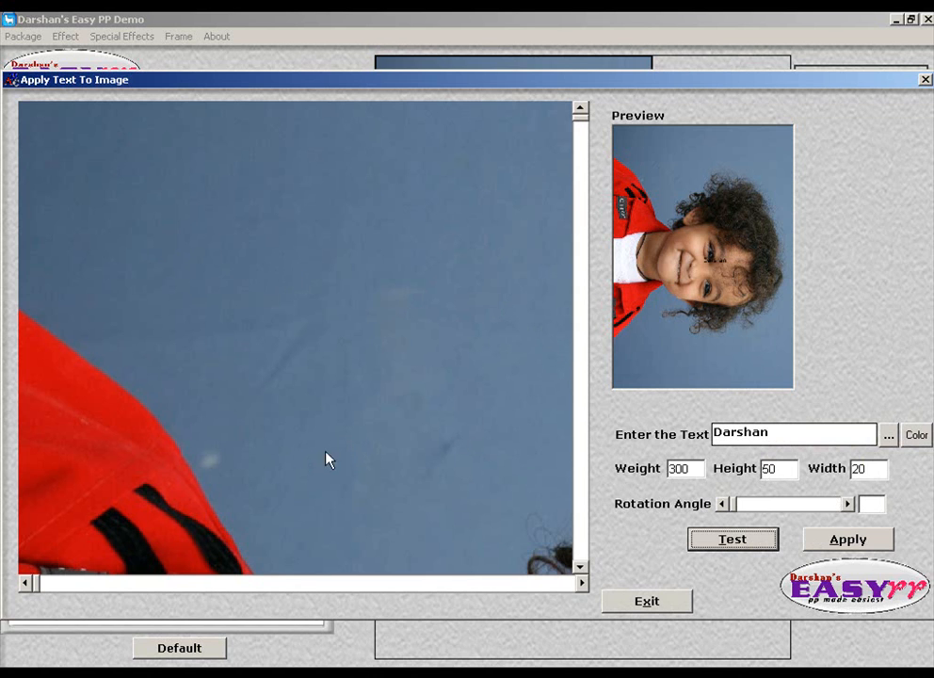
Move the test text "Darshan" off the child's face to the upper-right corner of the photo.
drag(440, 296, 446, 156)
drag(551, 583, 550, 584)
drag(283, 584, 573, 579)
drag(241, 186, 377, 140)
Set the text height to 100 and width to 40, test it, and reposition it in the photo's upper-right area.
double_click(779, 469)
text(100)
double_click(860, 468)
text(40)
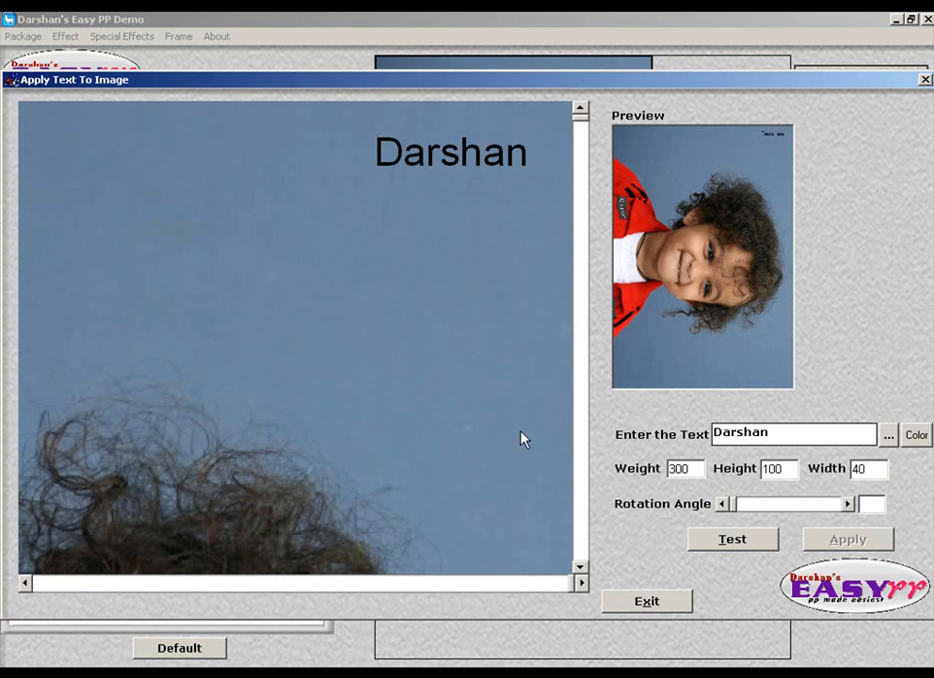
click(729, 551)
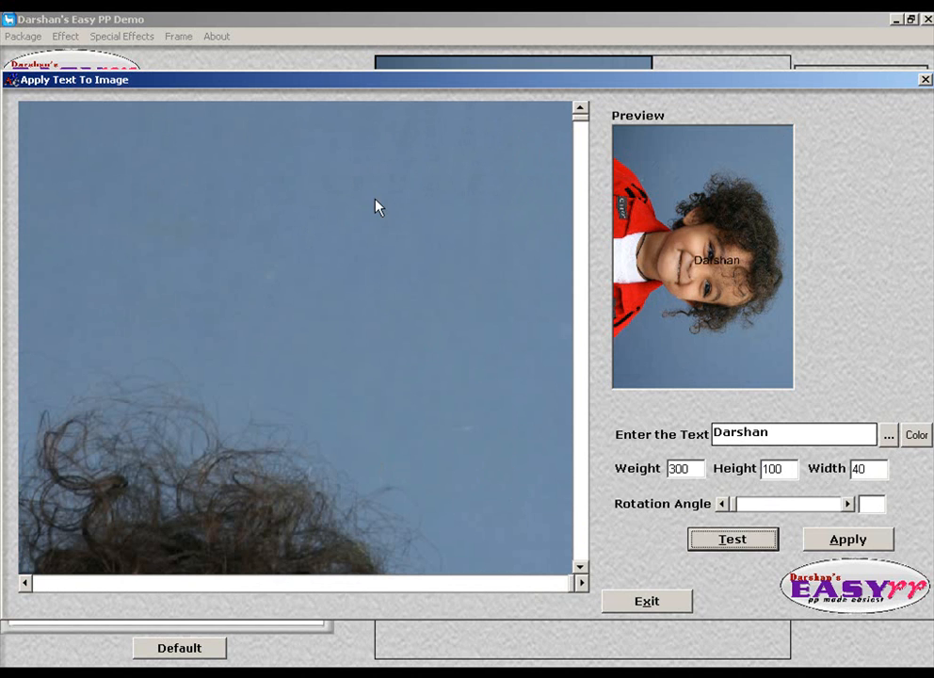
drag(346, 148, 173, 142)
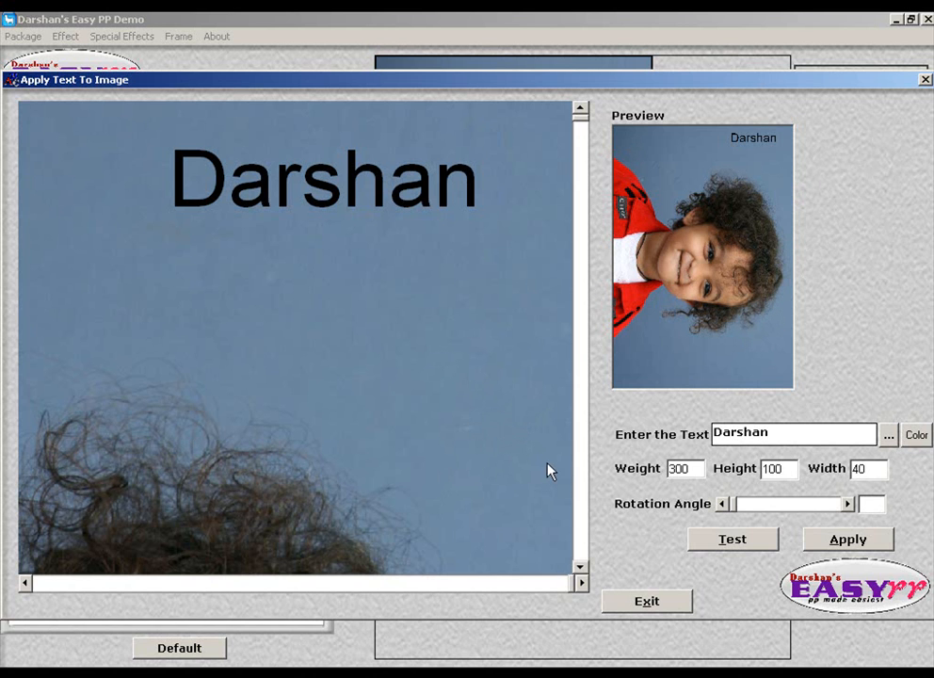
drag(330, 164, 195, 147)
Color the text yellow, test it again, and move it to the photo's upper-right corner.
click(917, 435)
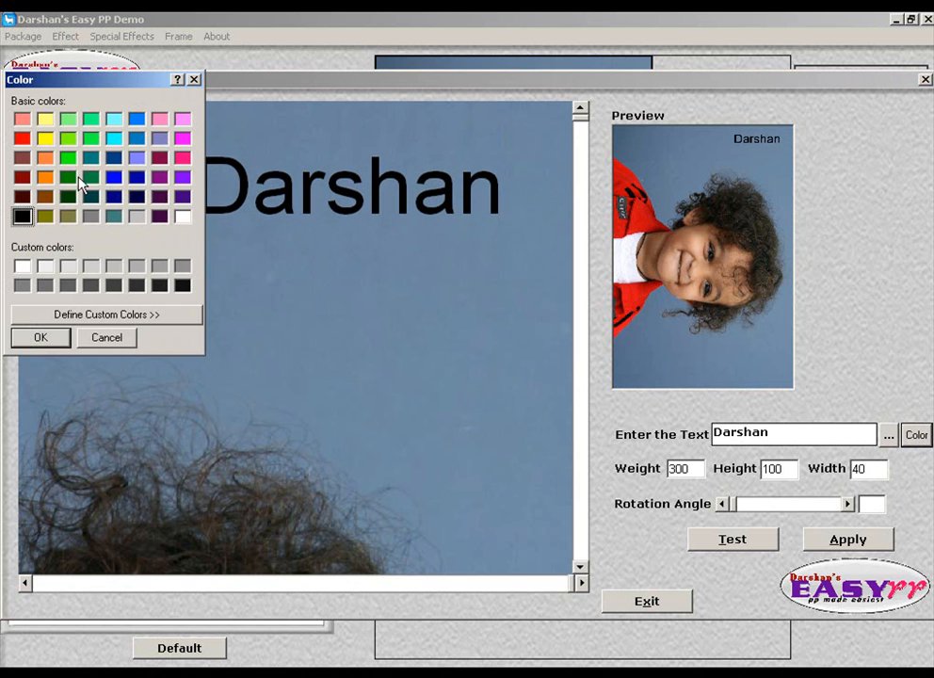
click(46, 138)
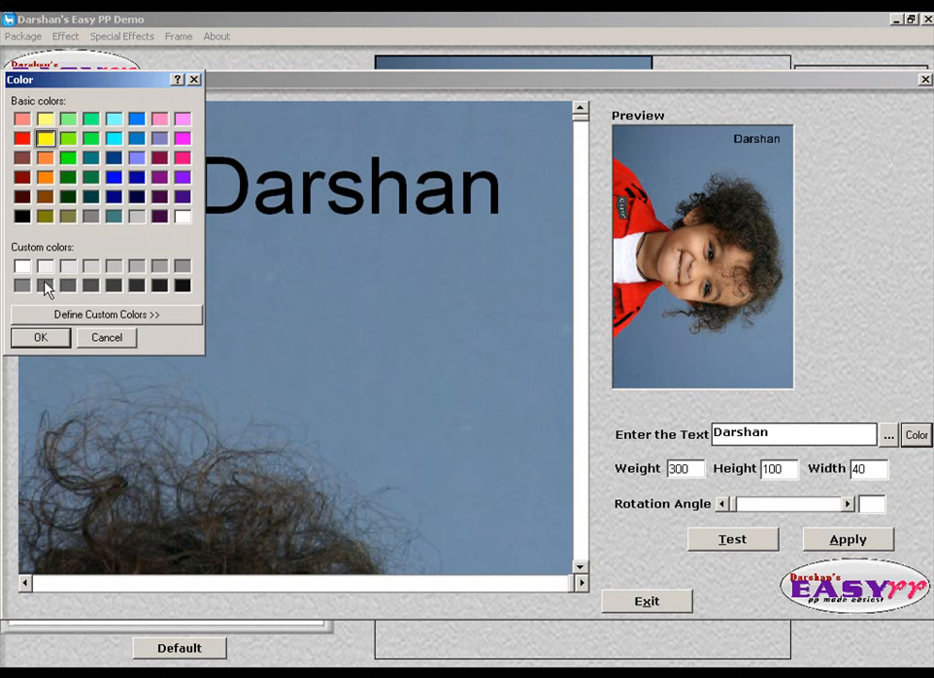
click(45, 339)
click(744, 540)
drag(319, 219, 215, 115)
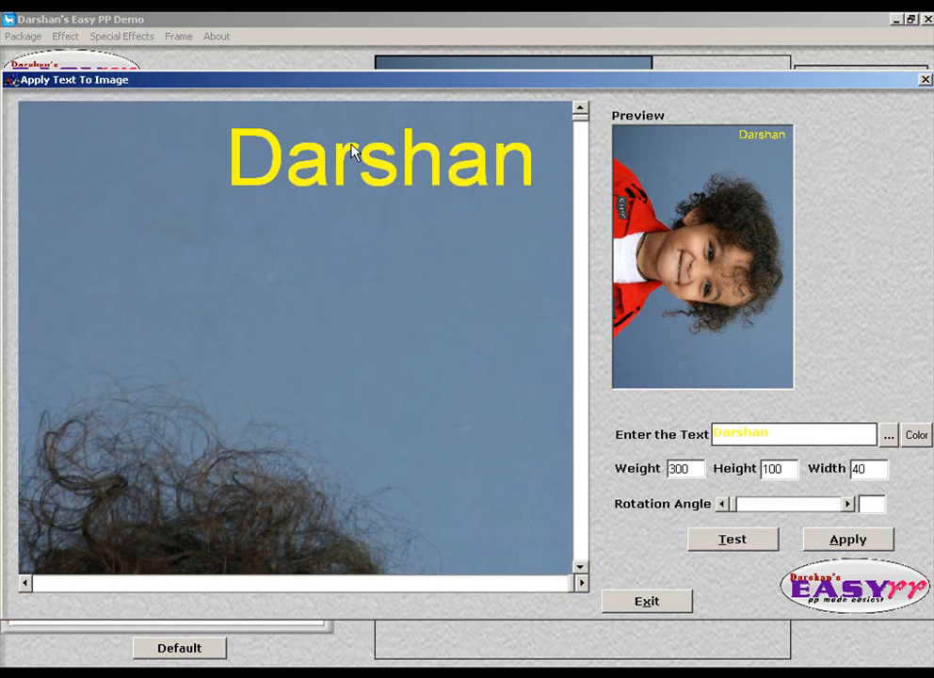
Rotate the yellow text to 312, position it in the photo's upper-right corner, and apply it to the image.
click(847, 504)
click(847, 504)
click(847, 504)
click(847, 504)
click(847, 503)
drag(739, 510, 827, 440)
drag(386, 249, 317, 132)
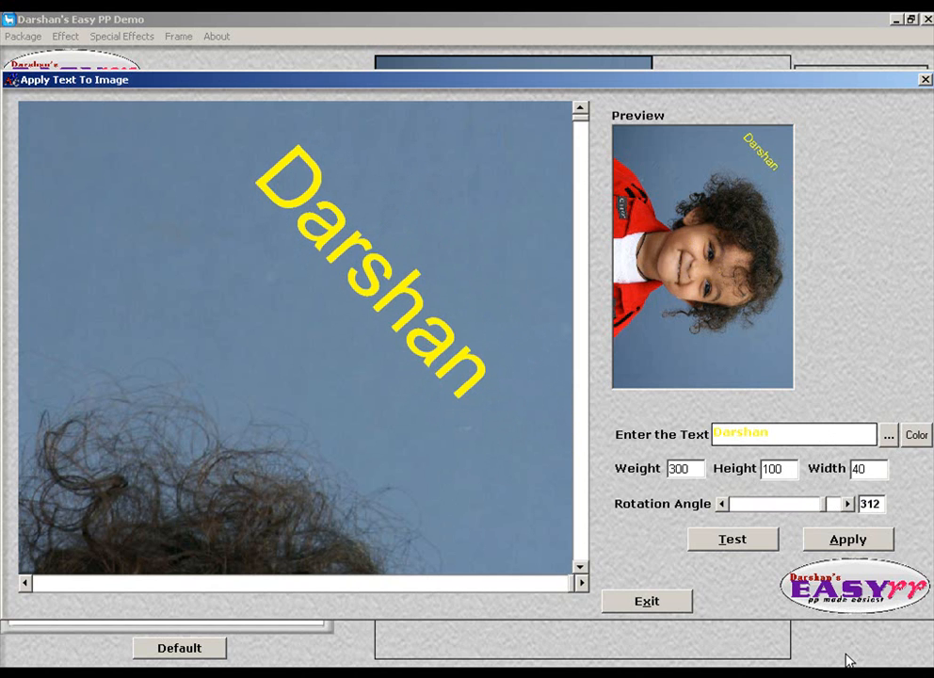
click(849, 548)
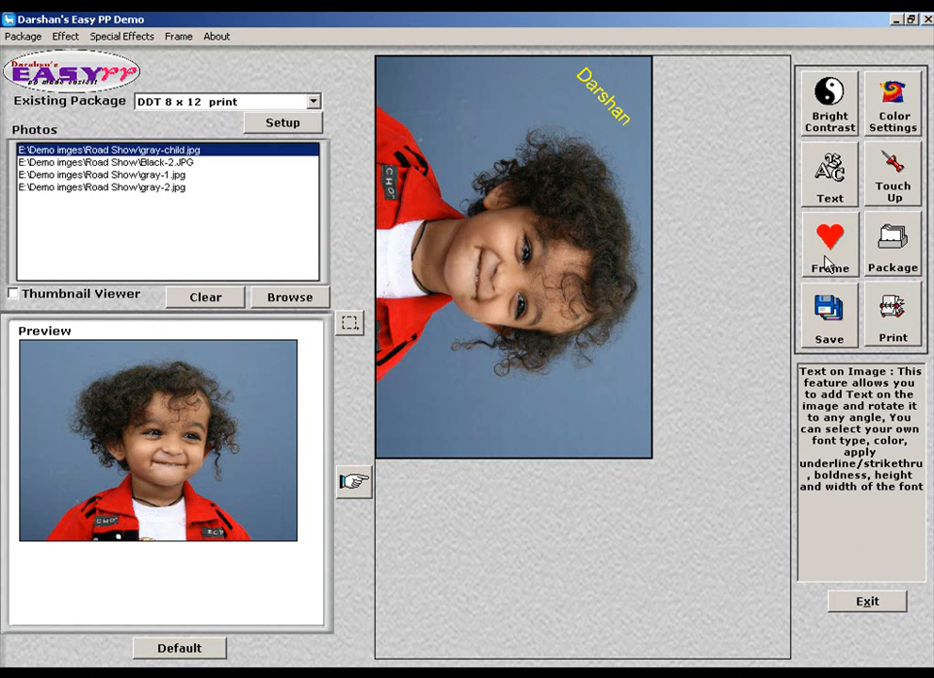
Apply the blue textured frame from the 4x6 frame set to the photo.
click(825, 257)
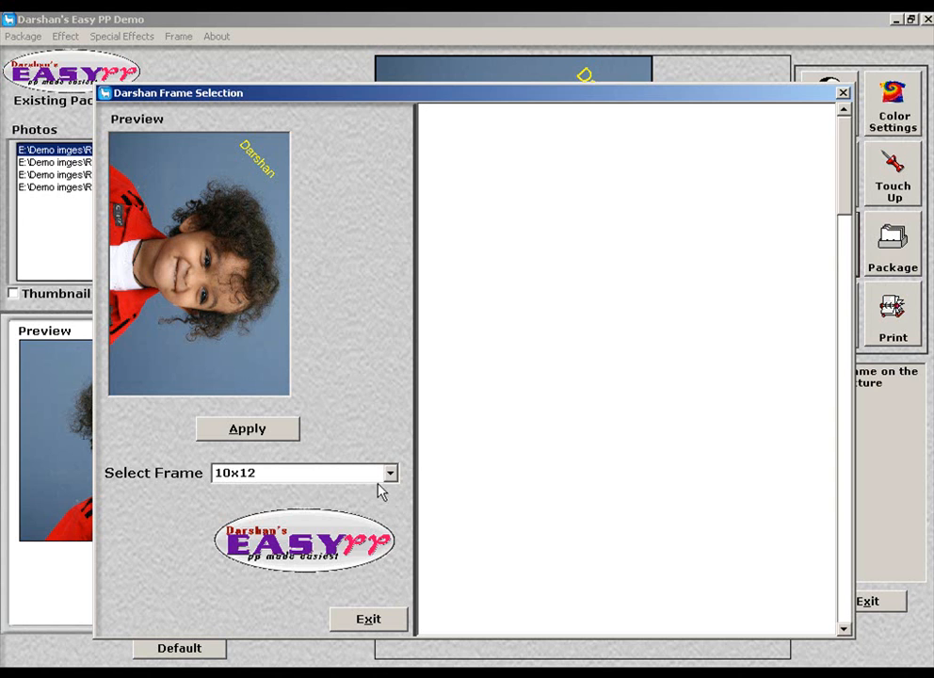
click(389, 473)
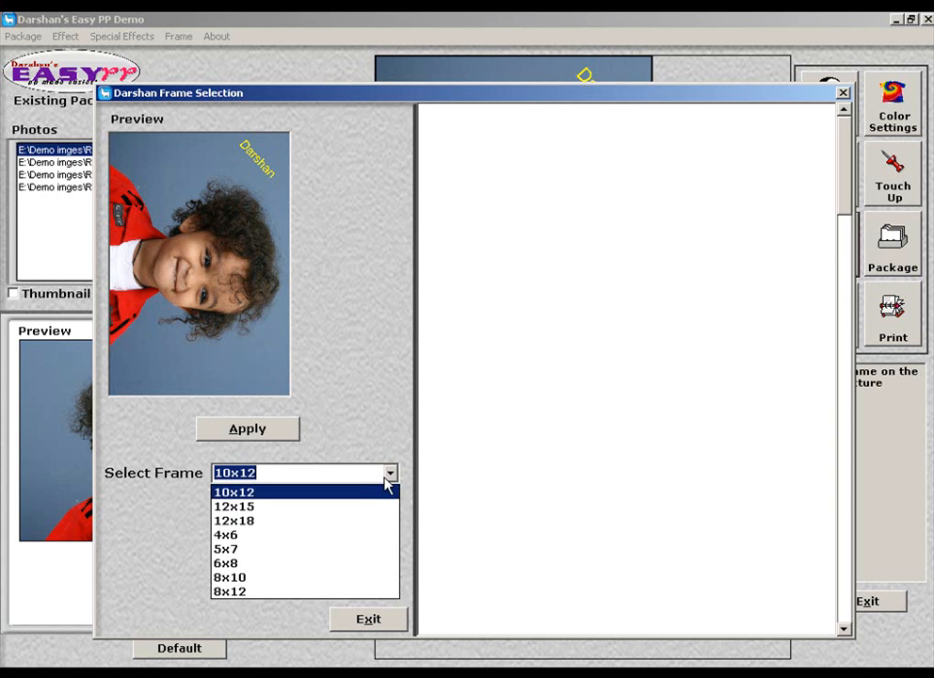
click(246, 591)
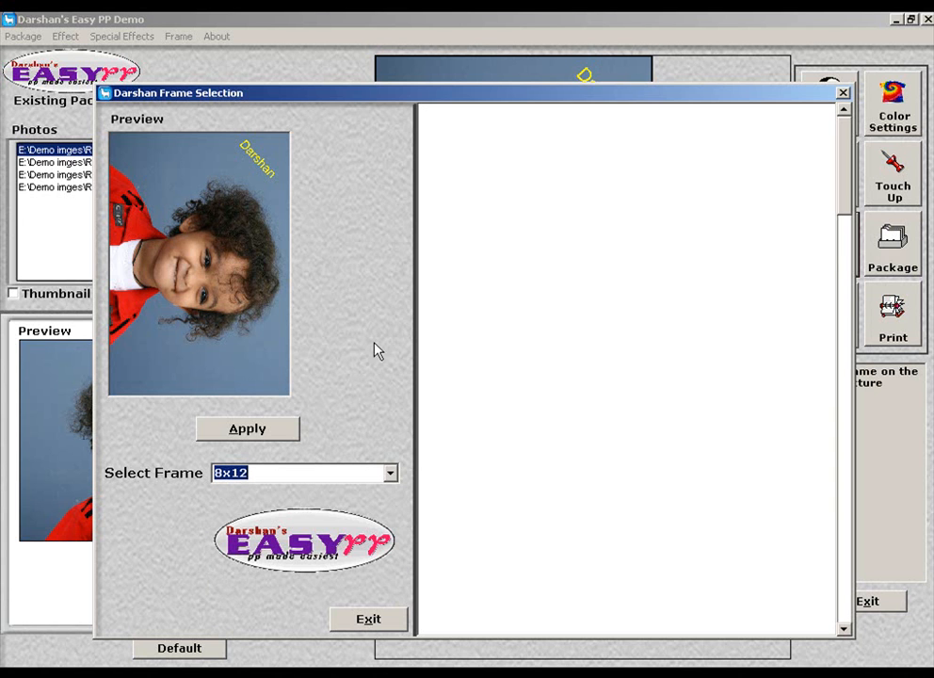
click(390, 478)
click(323, 536)
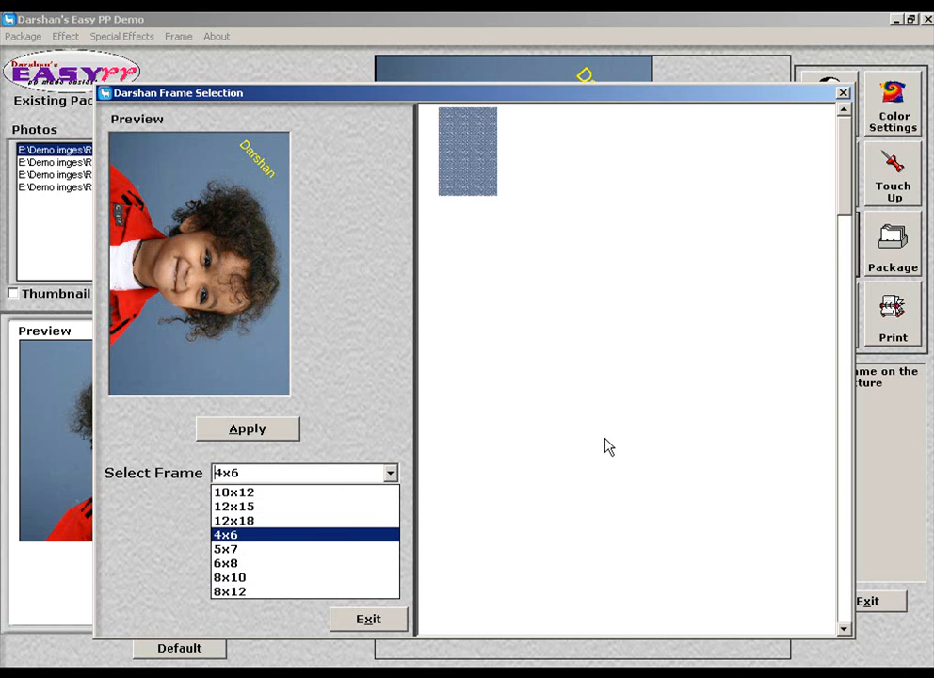
click(456, 139)
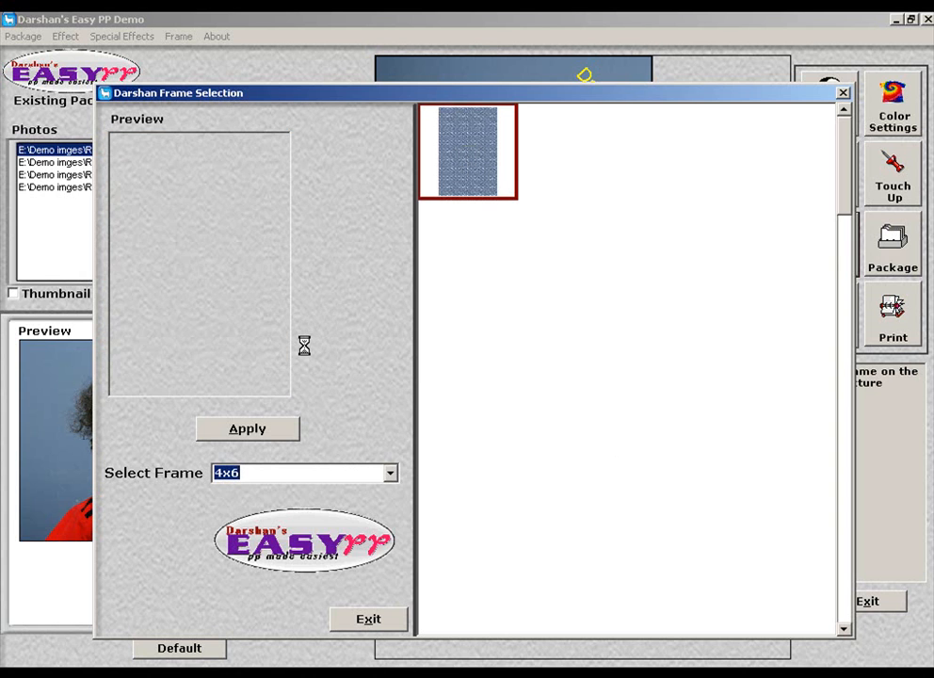
click(270, 430)
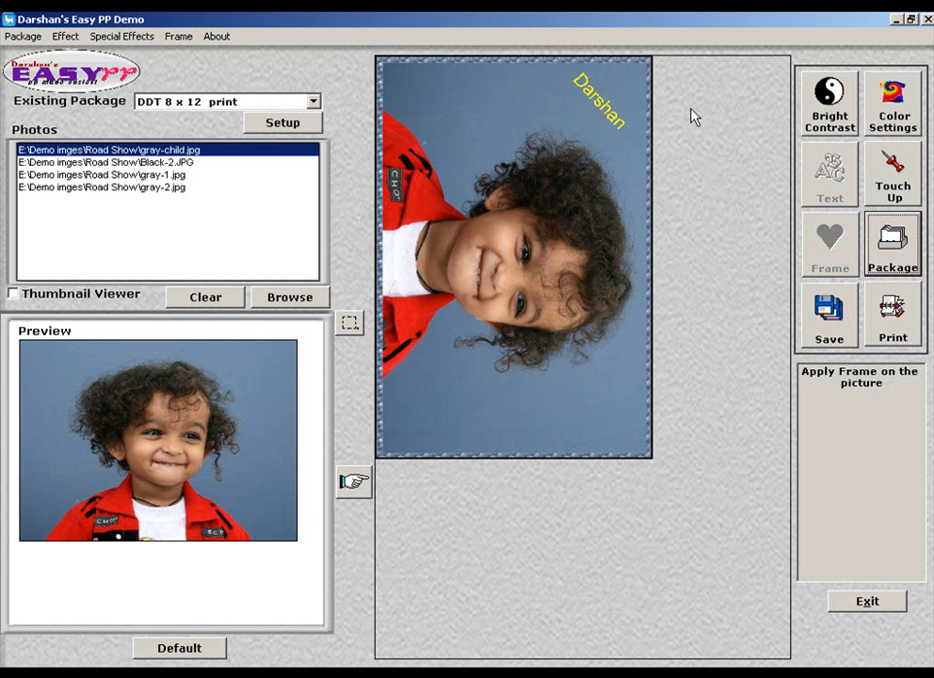
Switch to the "DDT PP - 1 32 COPY" package and fill all its cells with the gray-child photo.
click(313, 102)
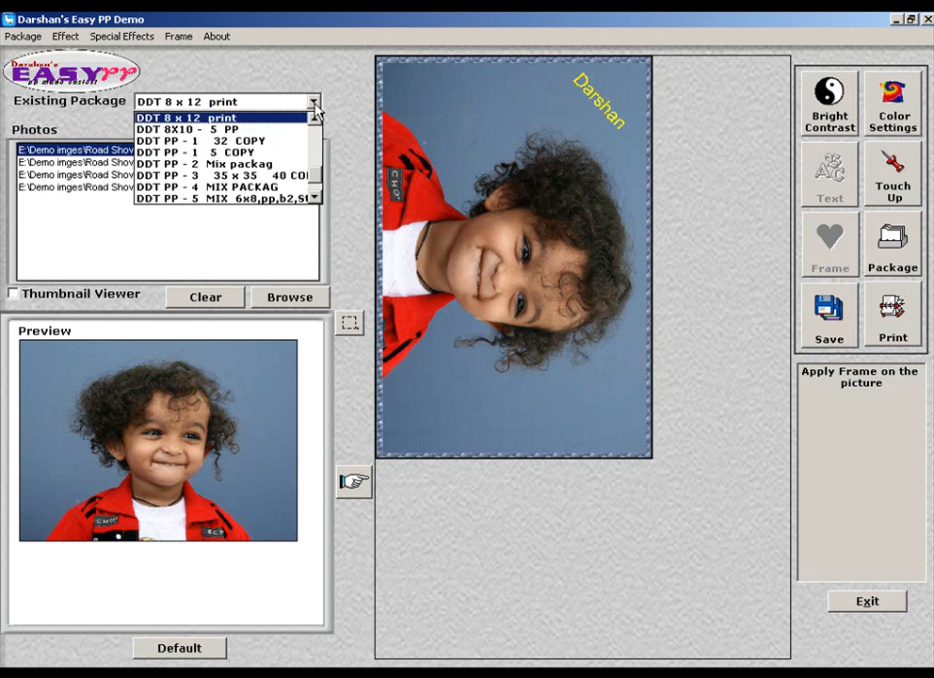
click(293, 141)
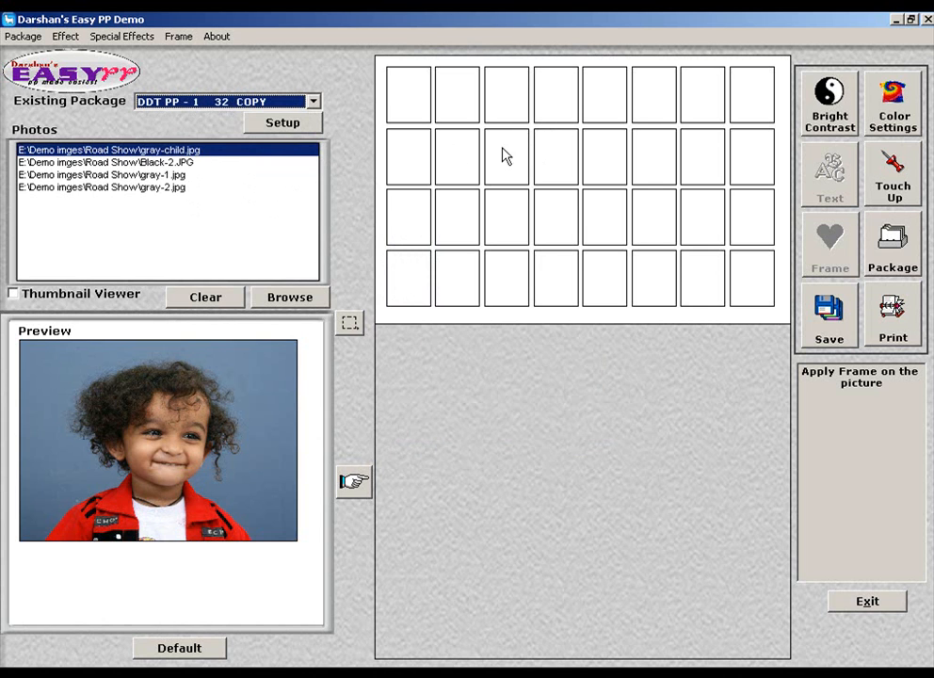
click(354, 482)
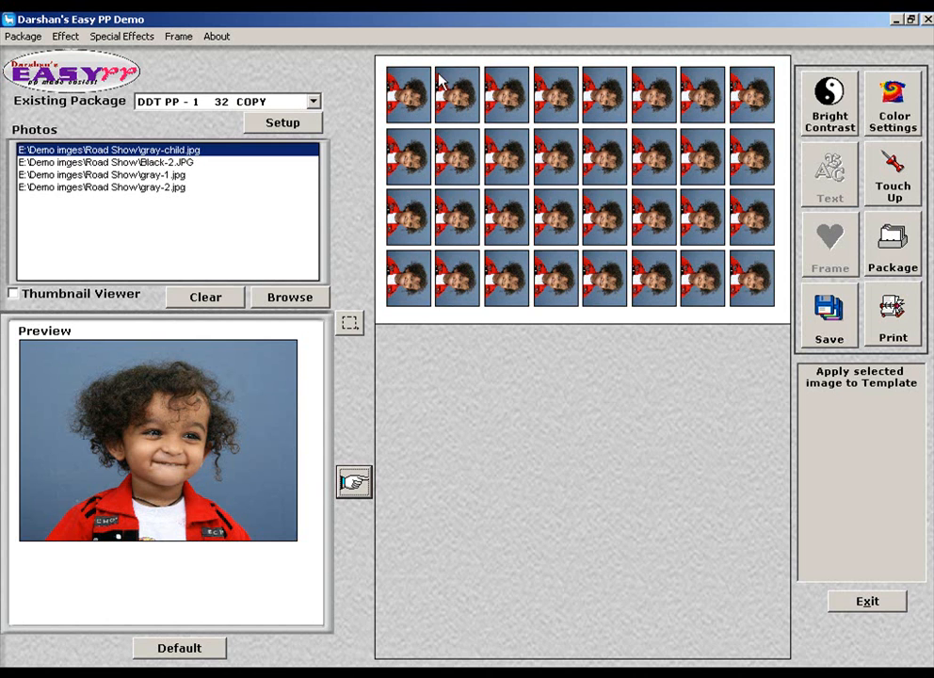
Empty all the photo cells in the first two columns of the layout.
click(412, 99)
click(411, 153)
click(411, 211)
click(444, 276)
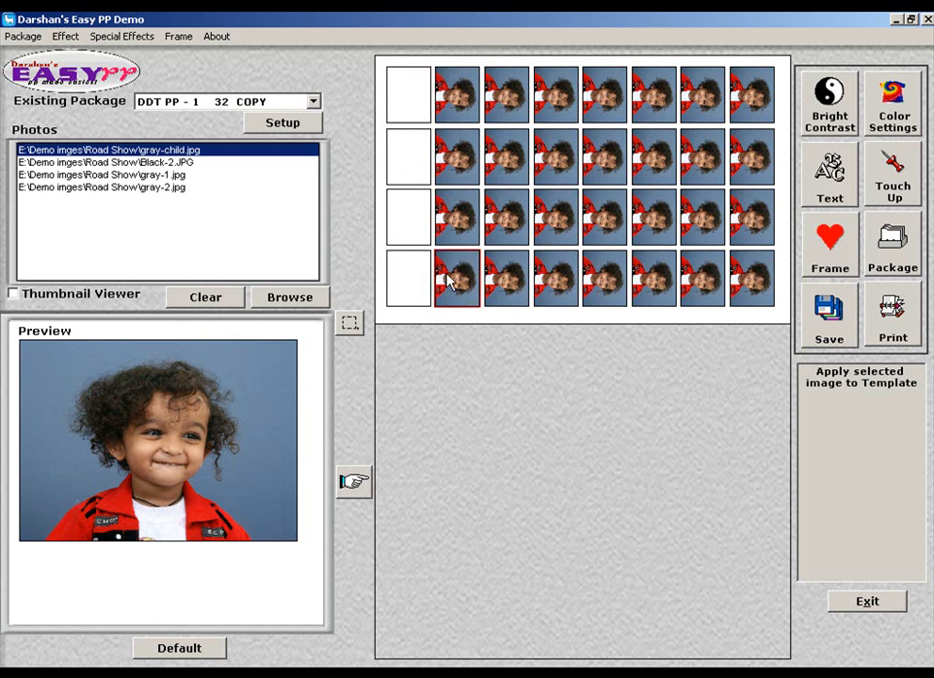
click(471, 211)
click(471, 152)
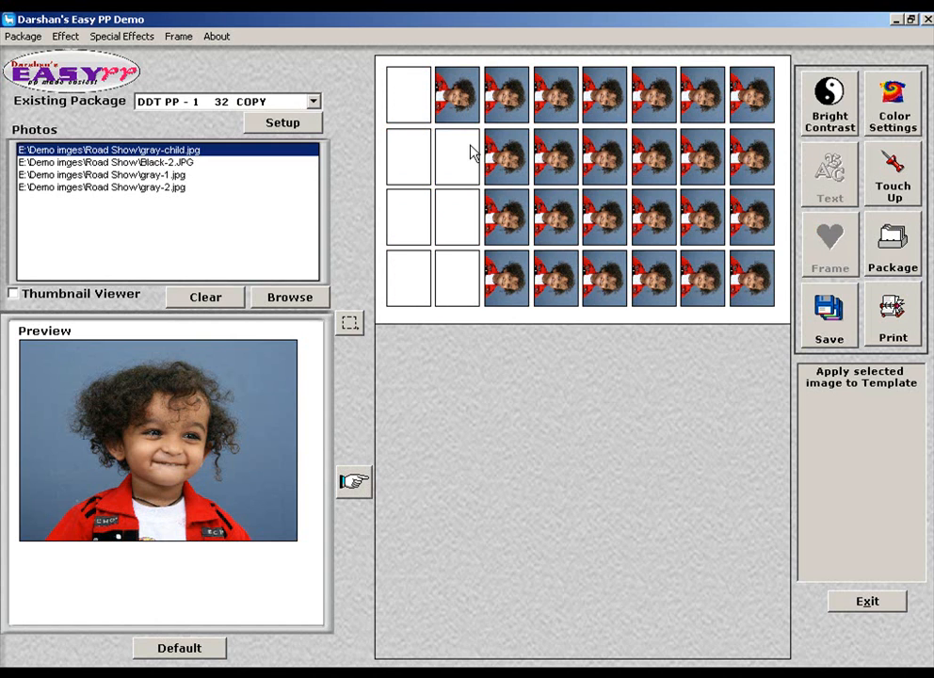
click(468, 89)
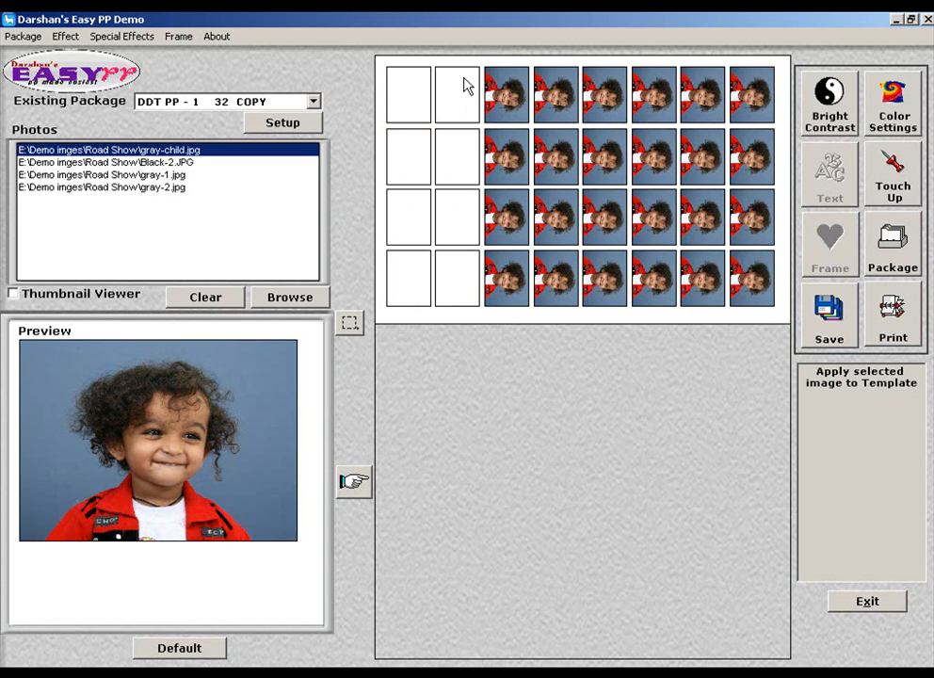
Crop Black-2.JPG to the woman's head and upper body and place it in the first two cells of the top row.
click(141, 162)
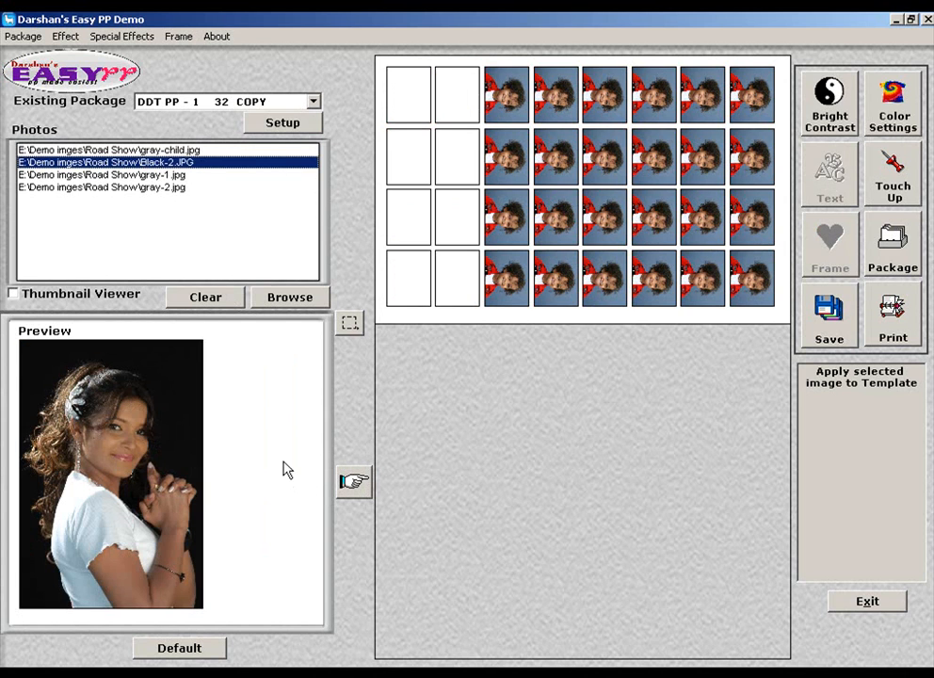
click(429, 111)
click(444, 81)
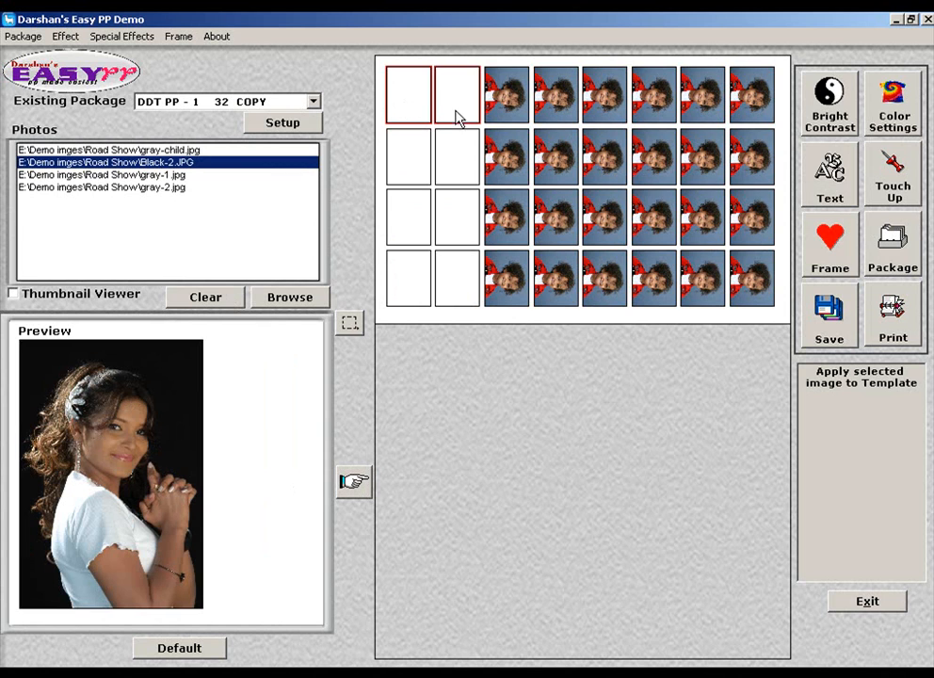
click(349, 323)
drag(27, 356, 185, 523)
click(354, 485)
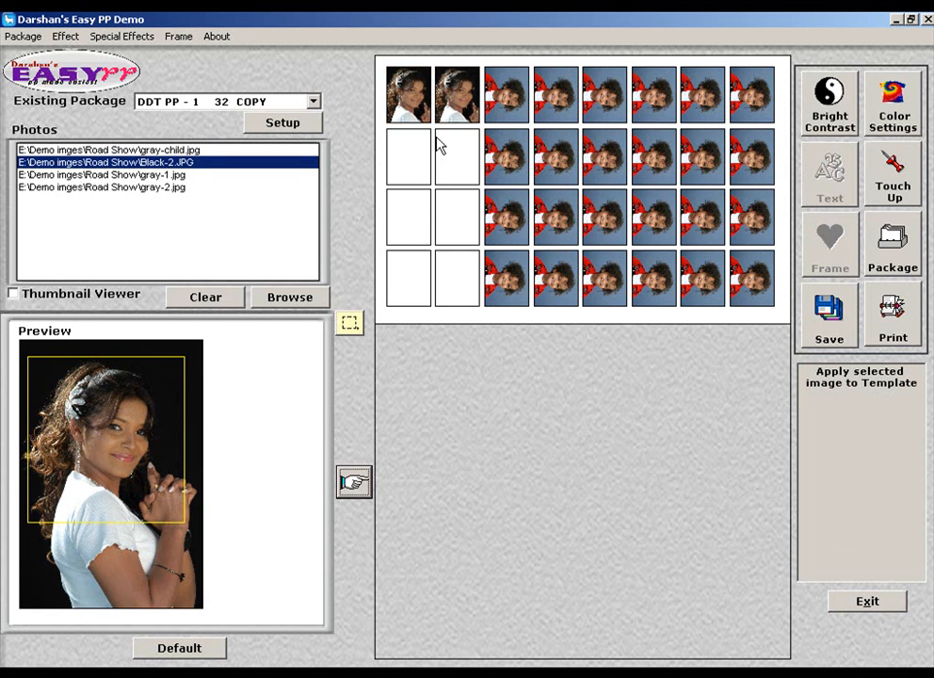
Crop gray-2.jpg to the woman's head and shoulders and place it in the three empty cells of the first column.
click(133, 176)
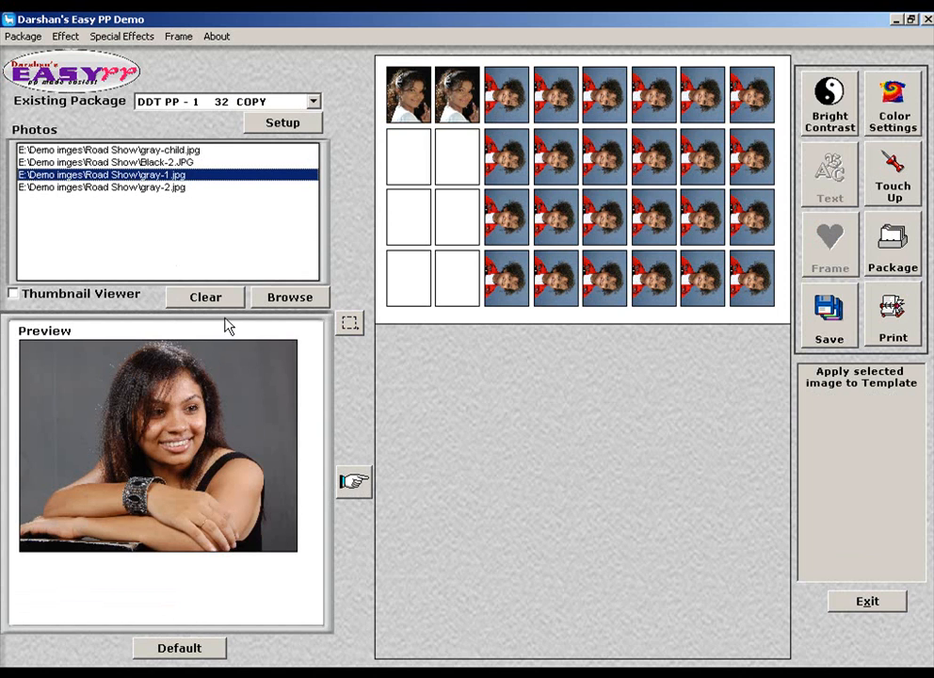
click(147, 153)
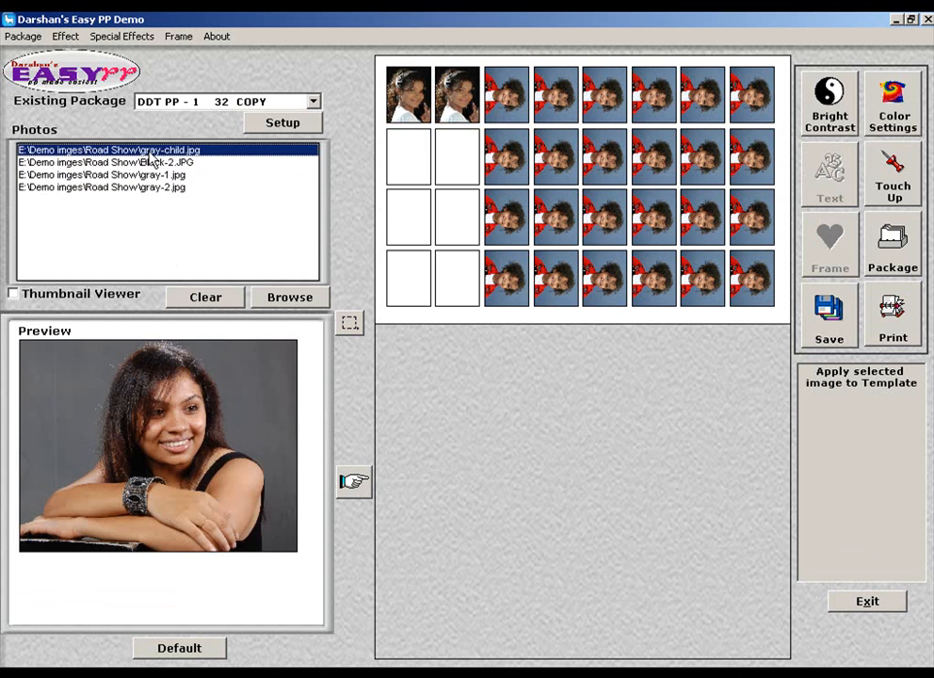
click(154, 188)
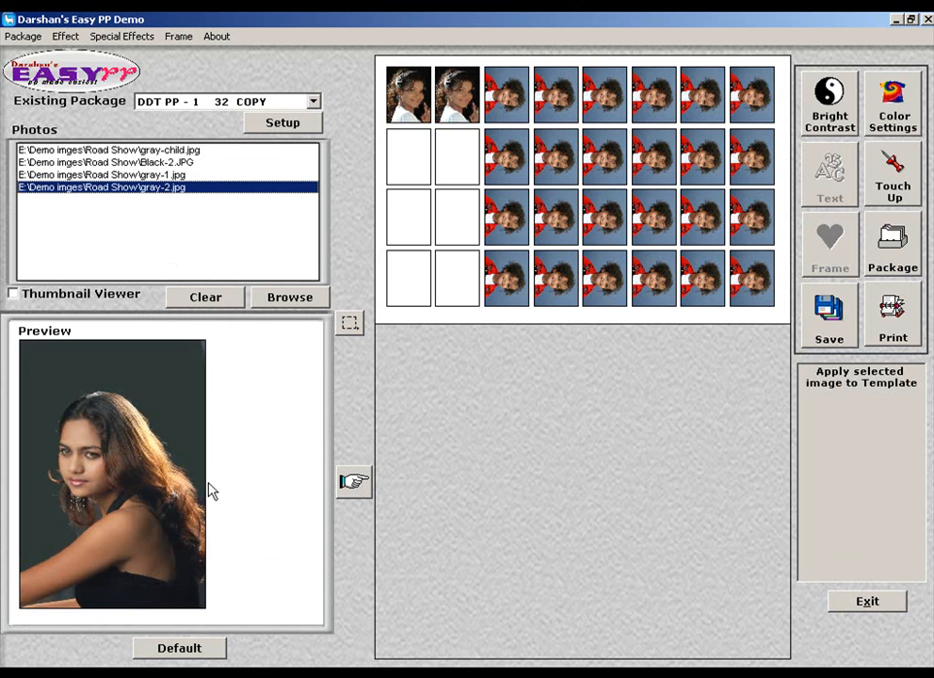
click(349, 323)
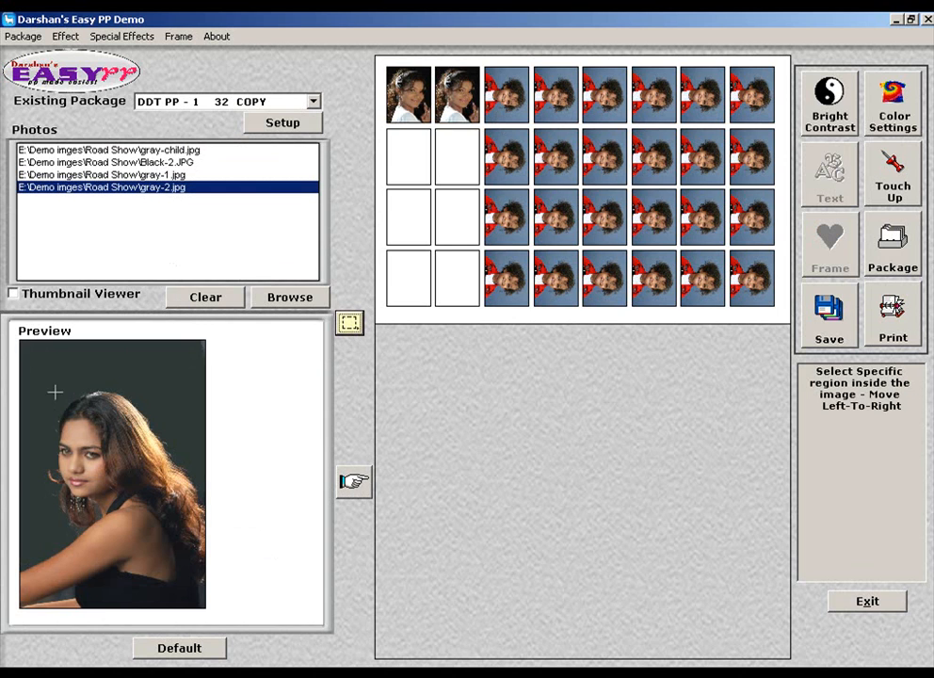
drag(38, 377, 176, 563)
click(423, 175)
click(419, 240)
click(415, 292)
click(352, 481)
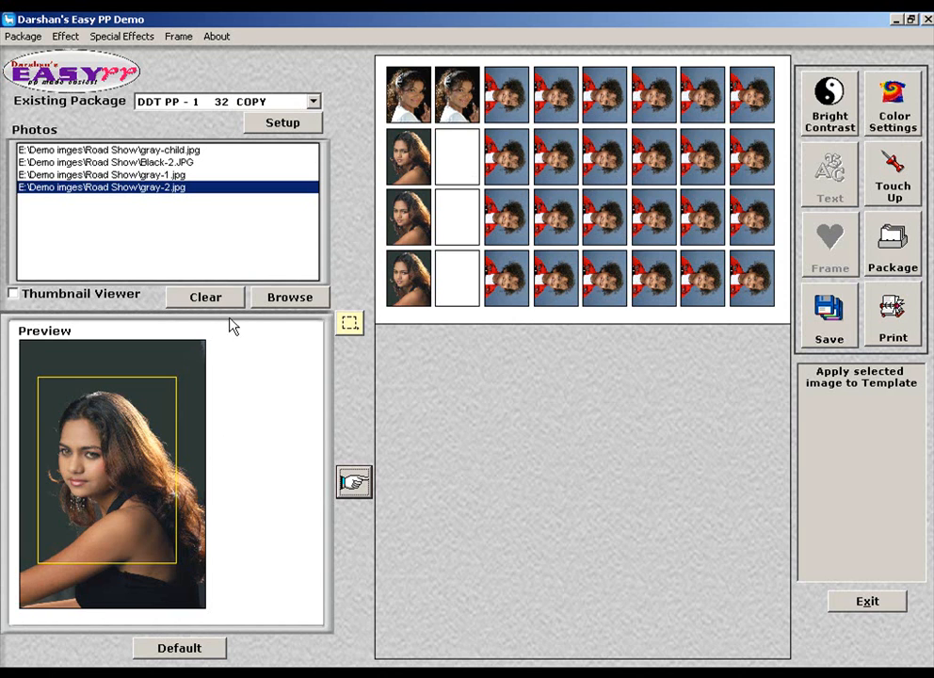
Switch to the "DDT PP - 2 Mix packag" package and place a cropped gray-2.jpg in its largest cell.
click(349, 325)
click(313, 101)
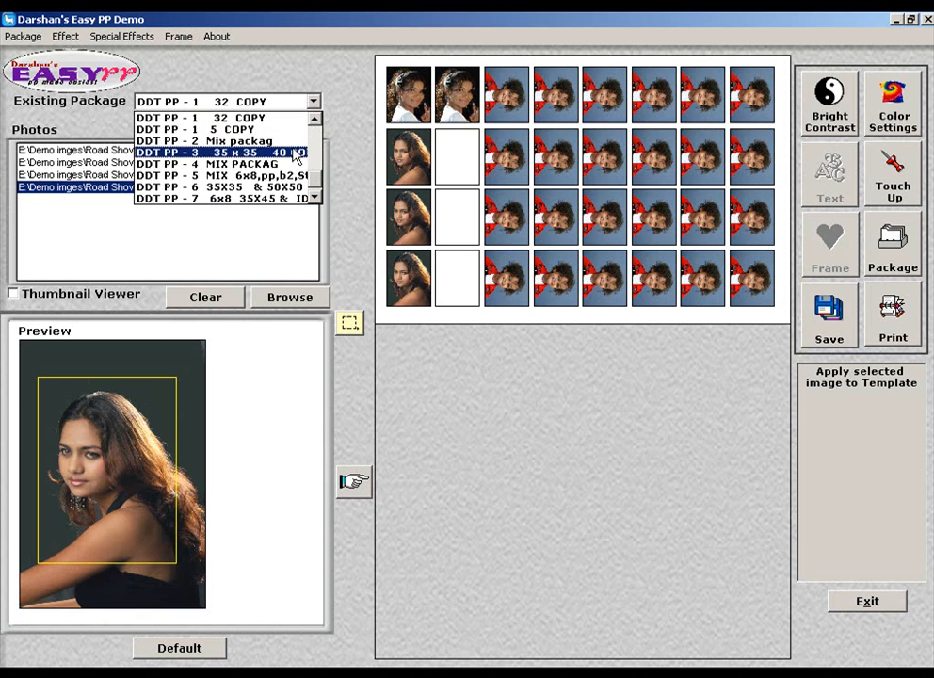
click(282, 142)
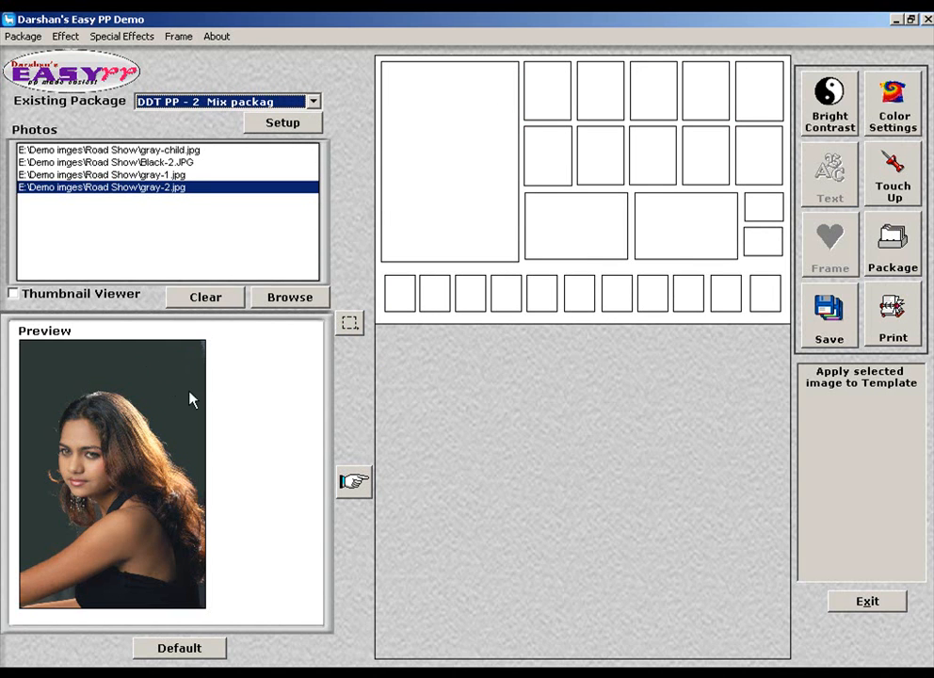
click(349, 323)
drag(26, 366, 191, 589)
click(461, 165)
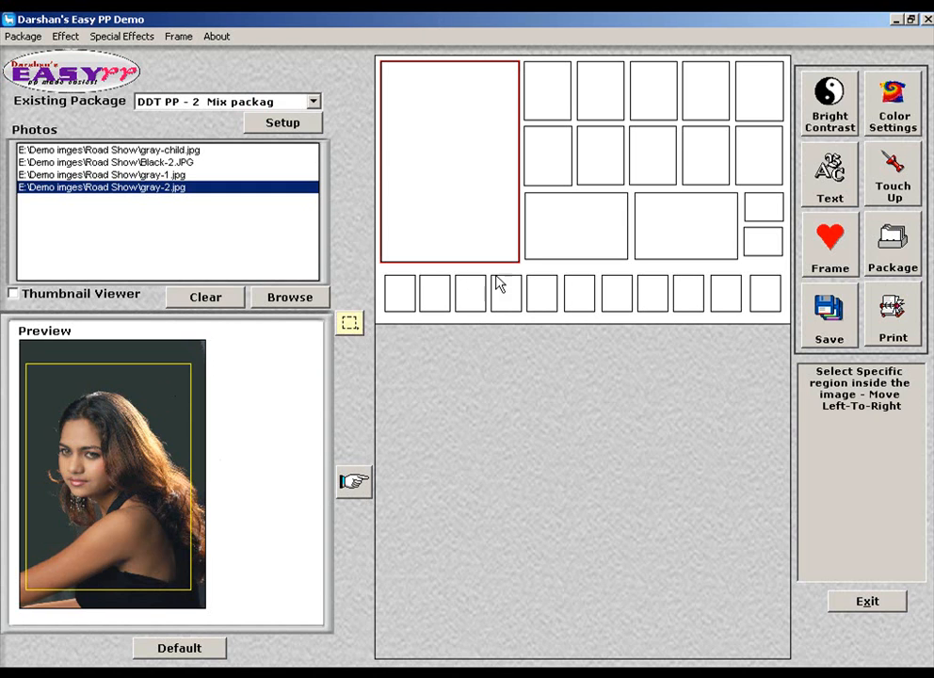
click(353, 483)
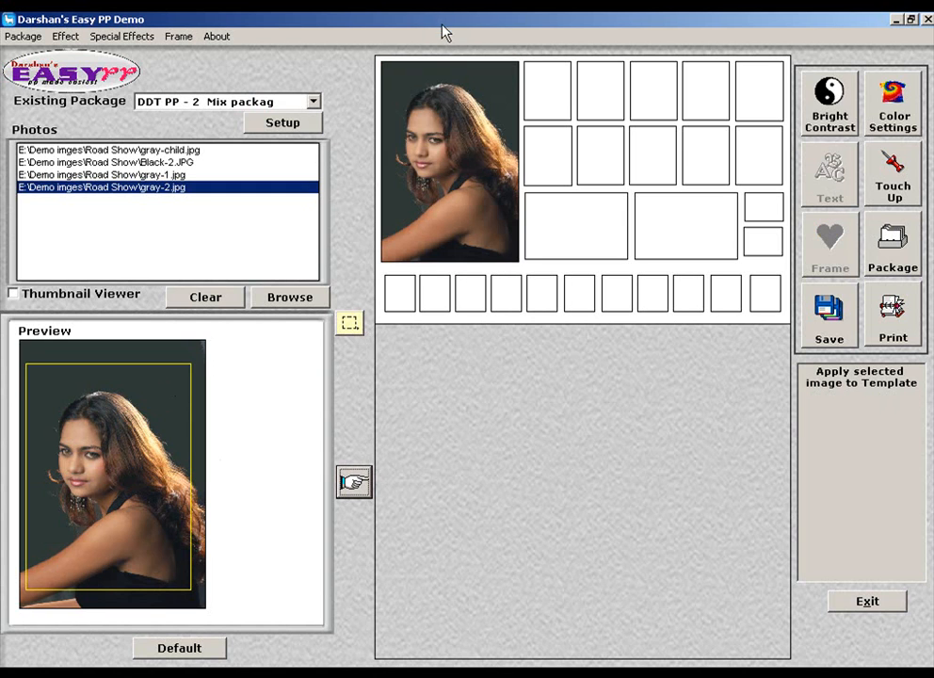
Place the uncropped gray-1.jpg photo in the two landscape cells of the mixed layout.
click(137, 176)
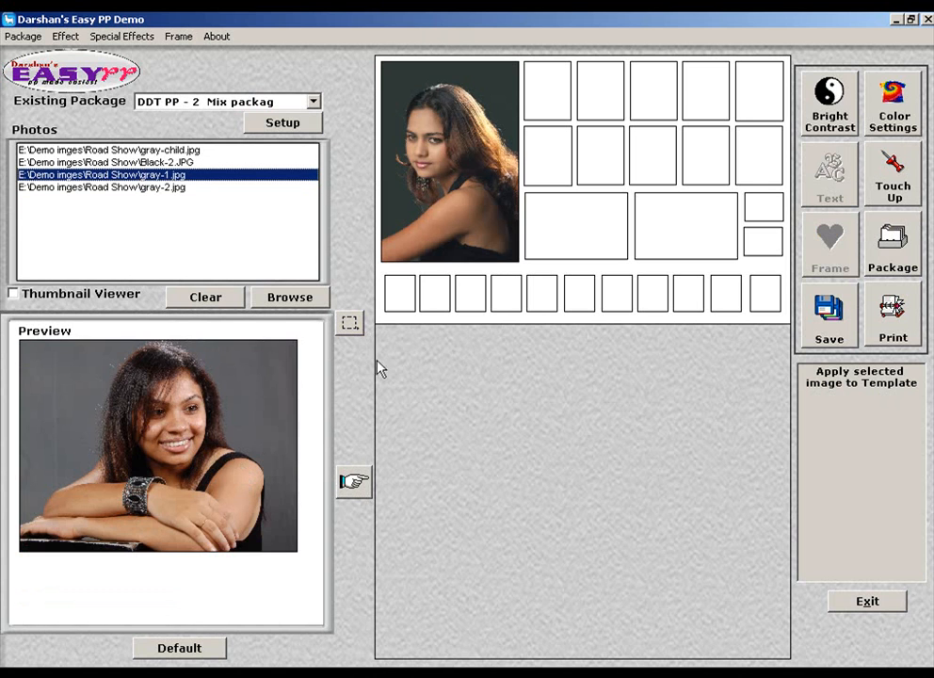
click(559, 225)
click(718, 220)
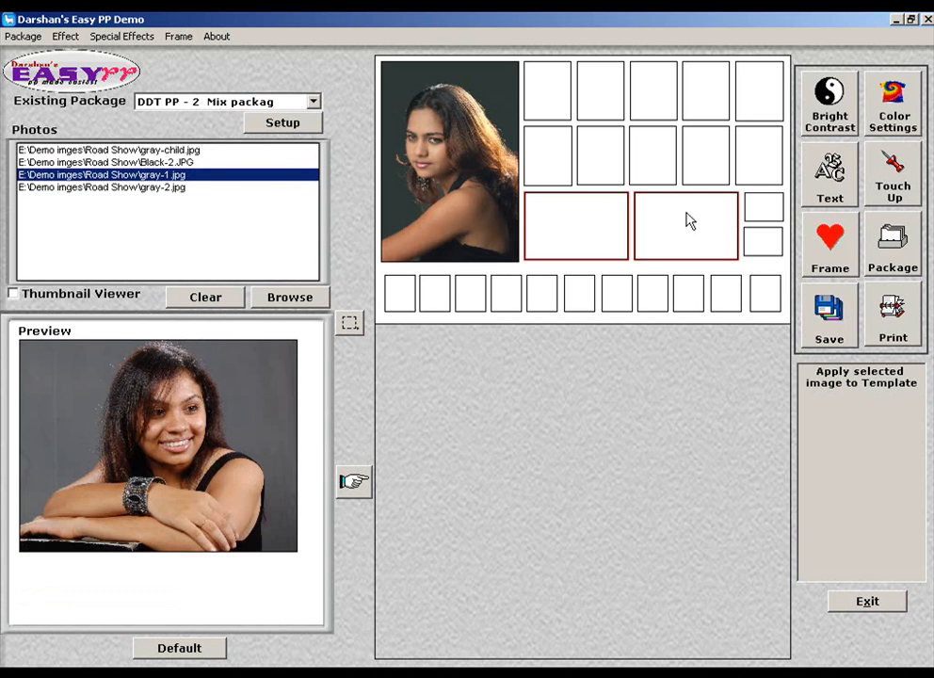
click(366, 484)
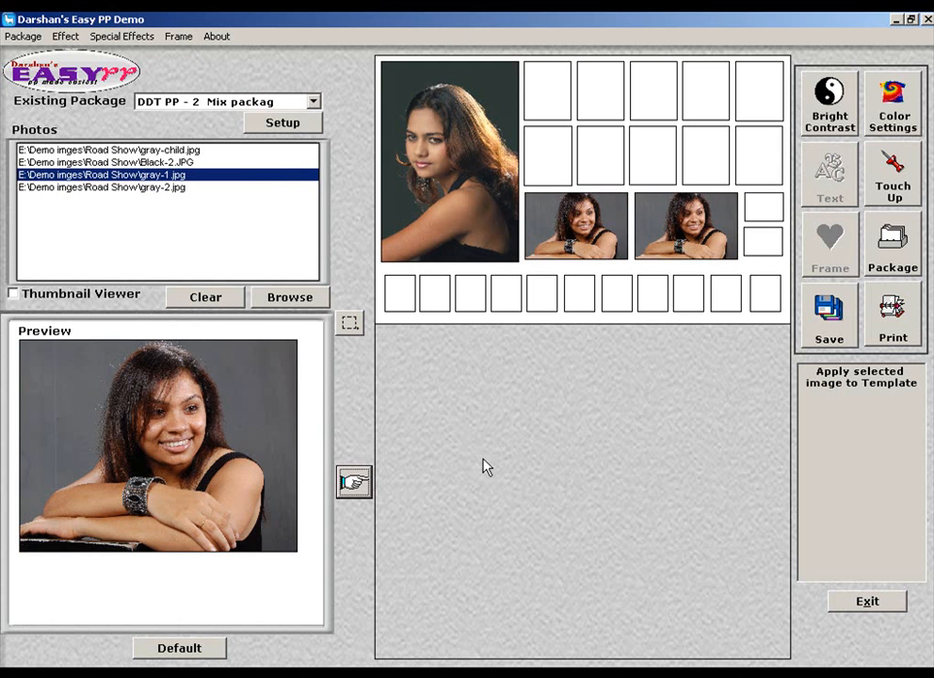
Crop gray-child.jpg around the child's head and shoulders and place it in the first two columns of small portrait cells.
click(557, 108)
click(554, 150)
click(597, 100)
click(607, 157)
click(183, 150)
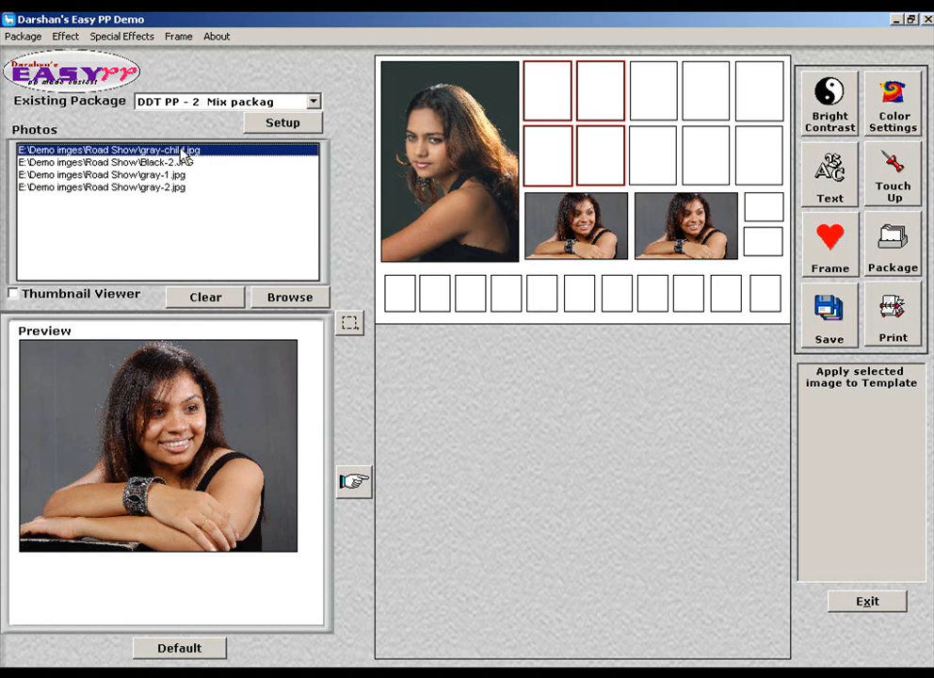
click(347, 324)
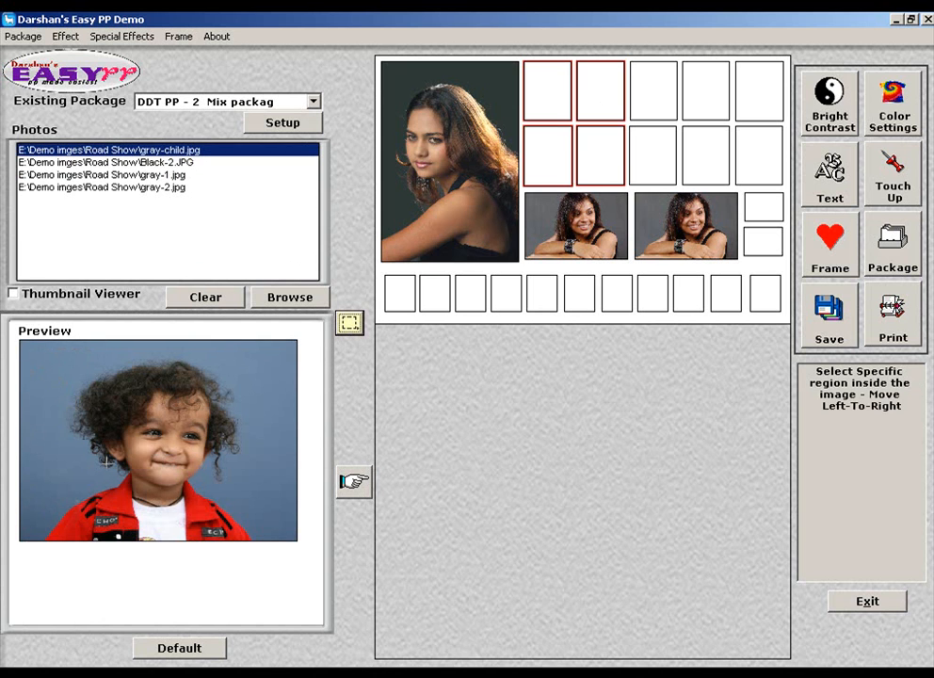
drag(55, 347, 243, 550)
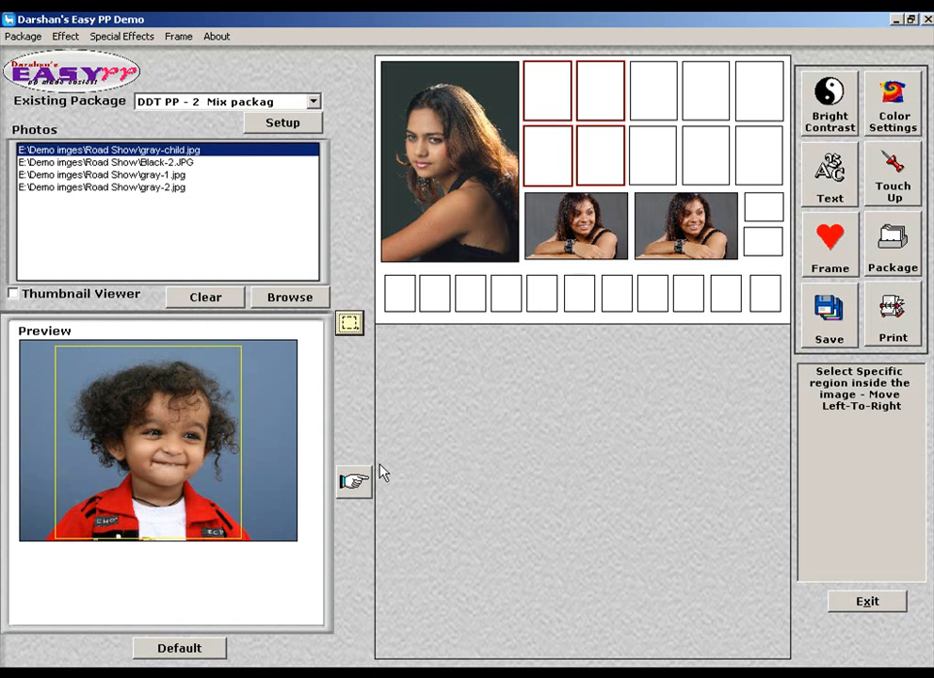
click(354, 481)
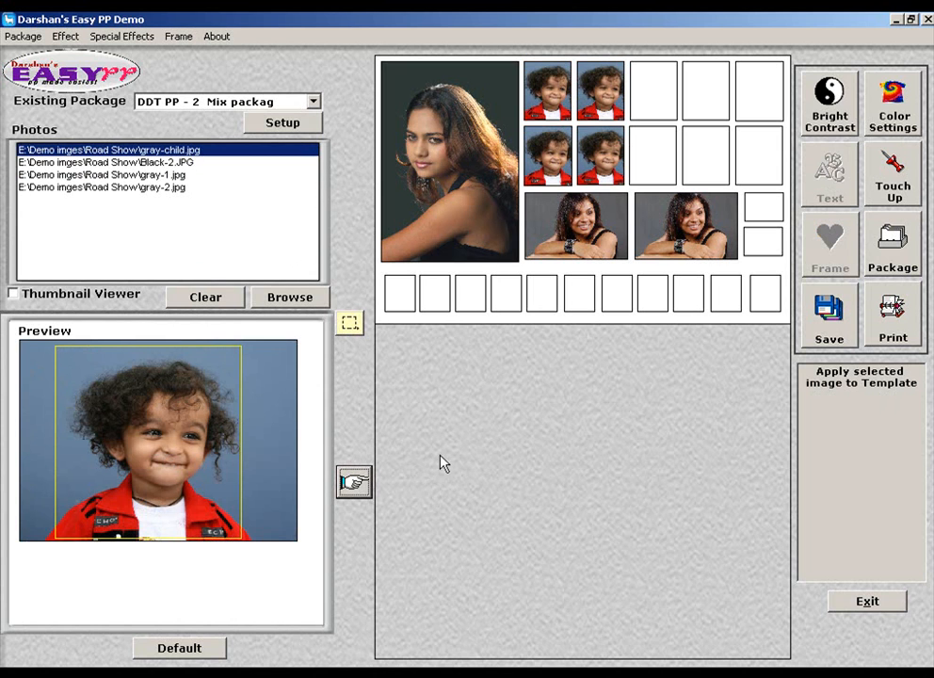
Crop Black-2.JPG to the woman's head and upper body and place it in the third and fourth columns of portrait cells.
click(656, 106)
click(704, 108)
click(706, 174)
click(659, 168)
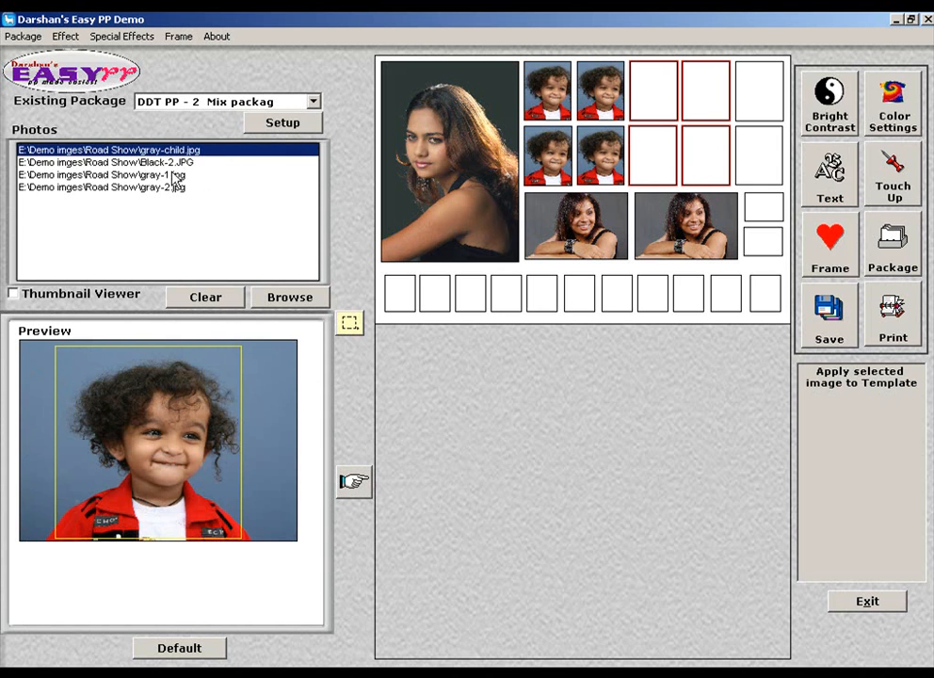
click(175, 176)
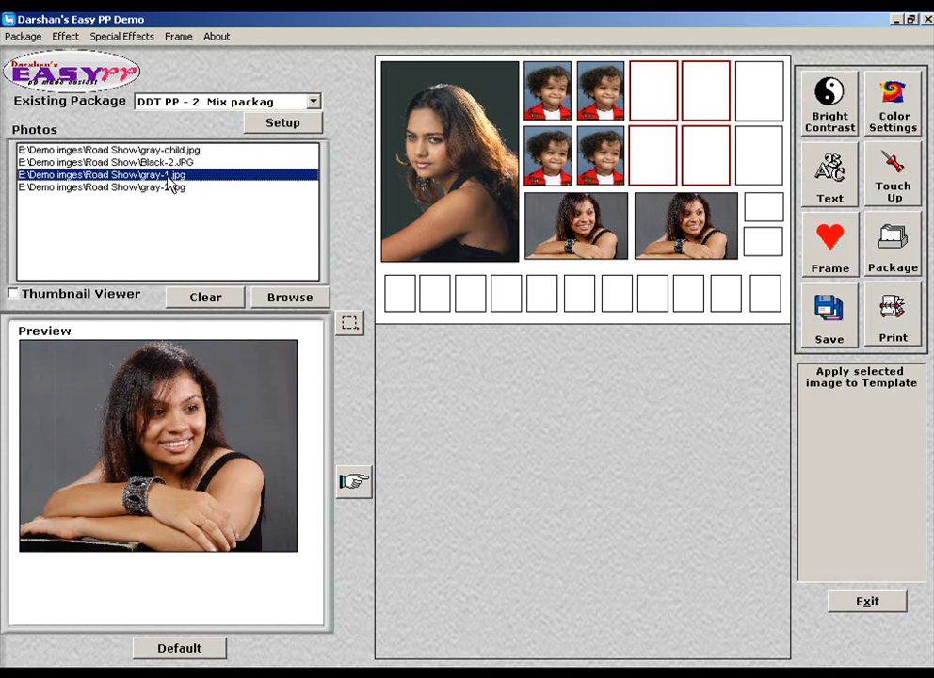
click(163, 187)
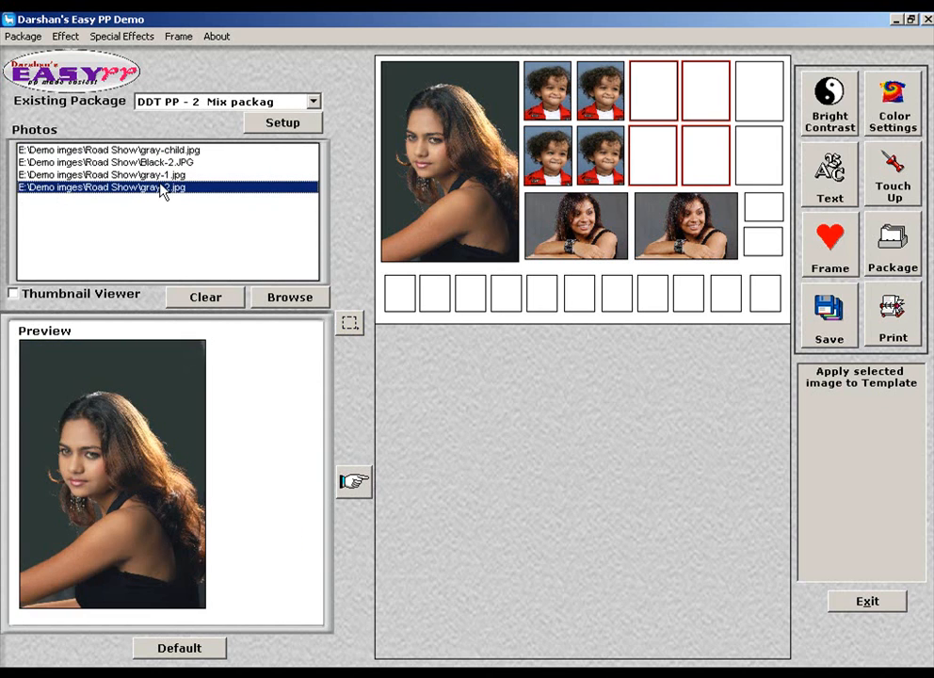
click(163, 162)
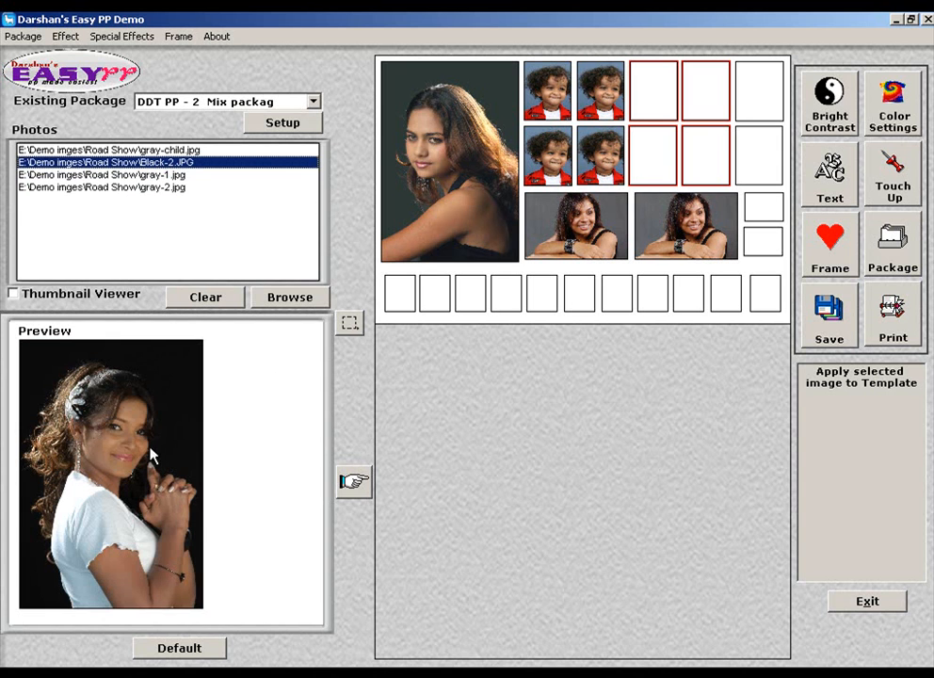
click(350, 325)
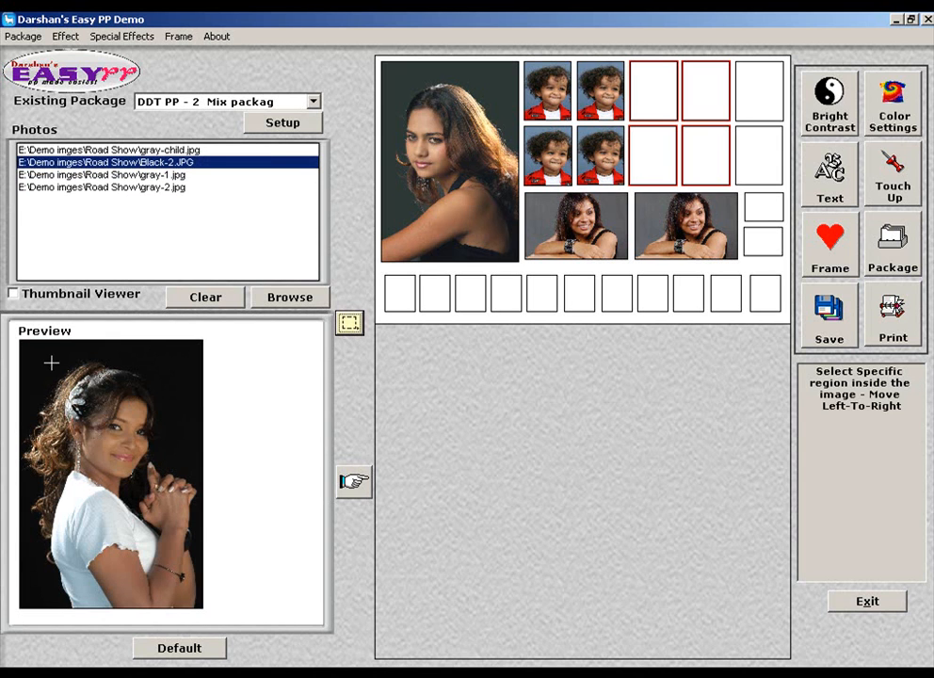
drag(28, 350, 199, 564)
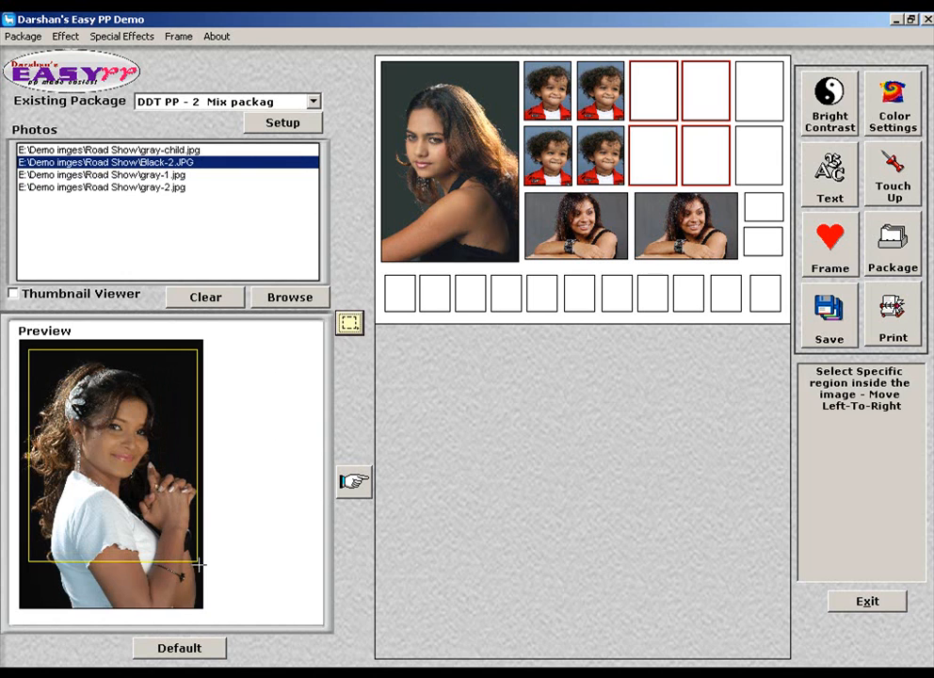
click(353, 482)
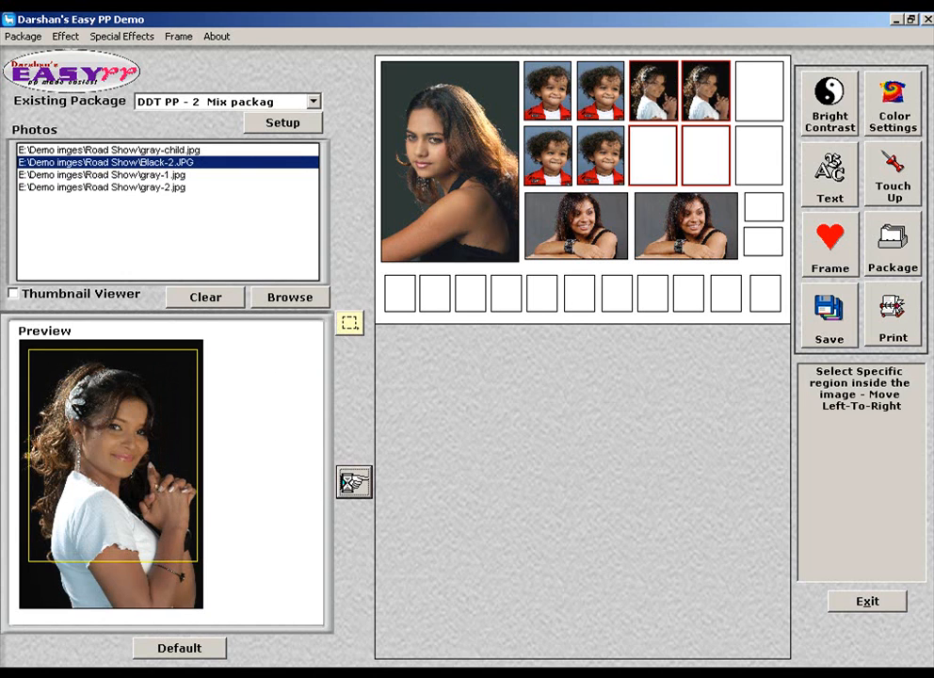
Fill all remaining empty cells of the mixed layout, including the whole bottom row, with the cropped Black-2.JPG.
click(405, 296)
click(435, 297)
click(471, 297)
click(505, 296)
click(542, 296)
click(579, 297)
click(616, 296)
click(653, 297)
click(697, 300)
click(727, 297)
click(771, 288)
click(770, 241)
click(767, 208)
click(756, 155)
click(750, 84)
click(352, 483)
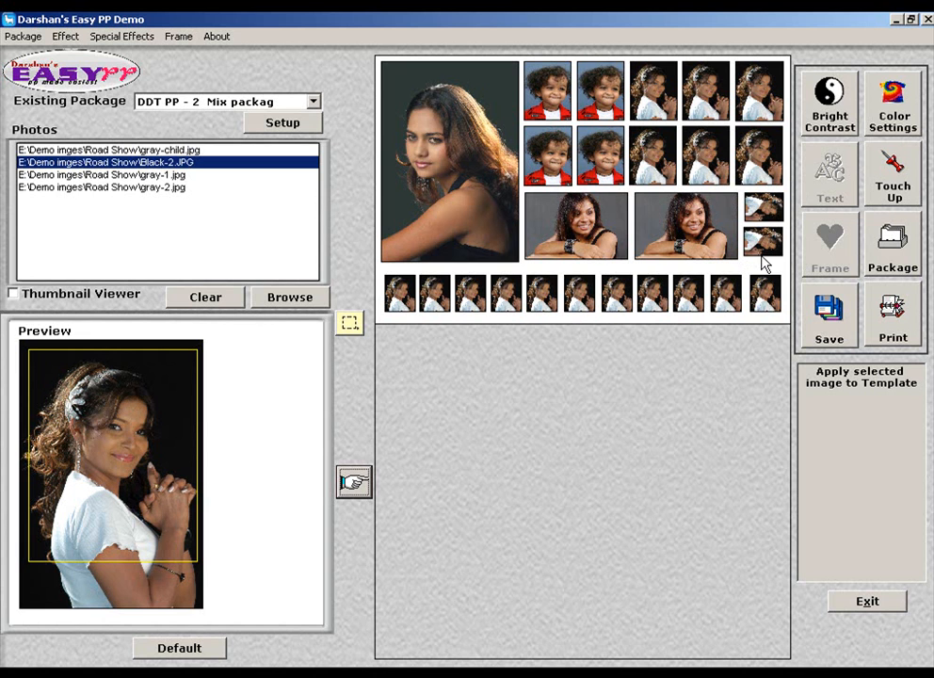
Switch to the "DDT PP - 5 MIX 6x8,pp,b2" package and fill all its cells with the uncropped Black-2.JPG.
click(313, 102)
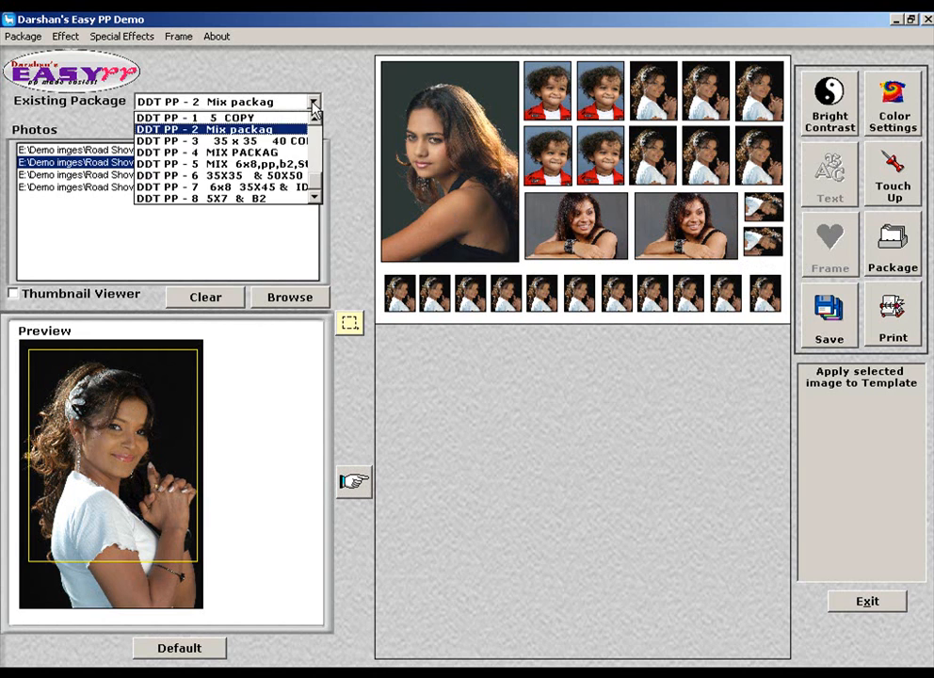
click(286, 164)
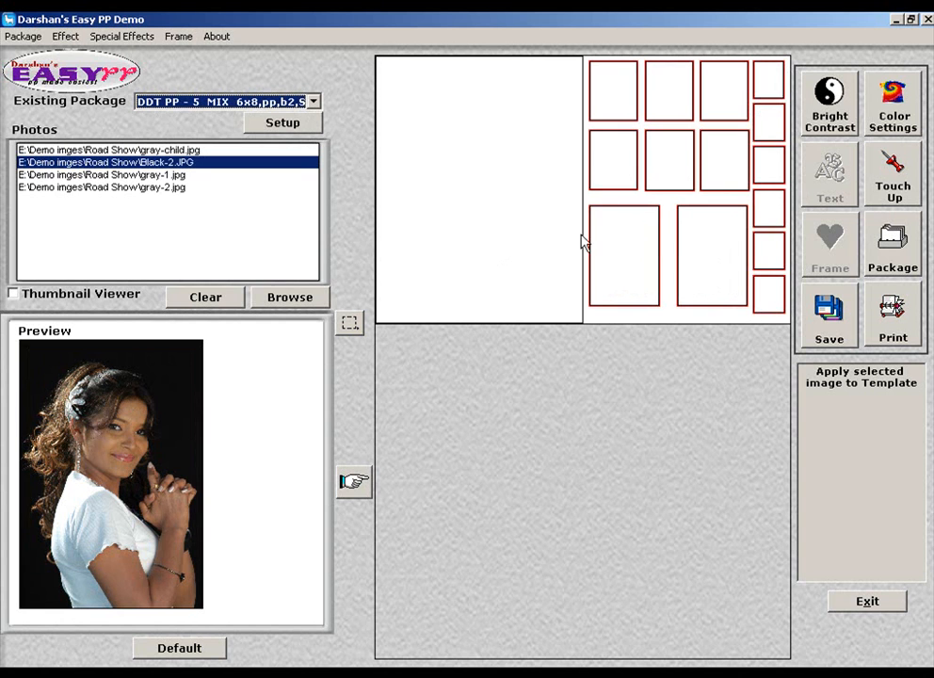
click(354, 483)
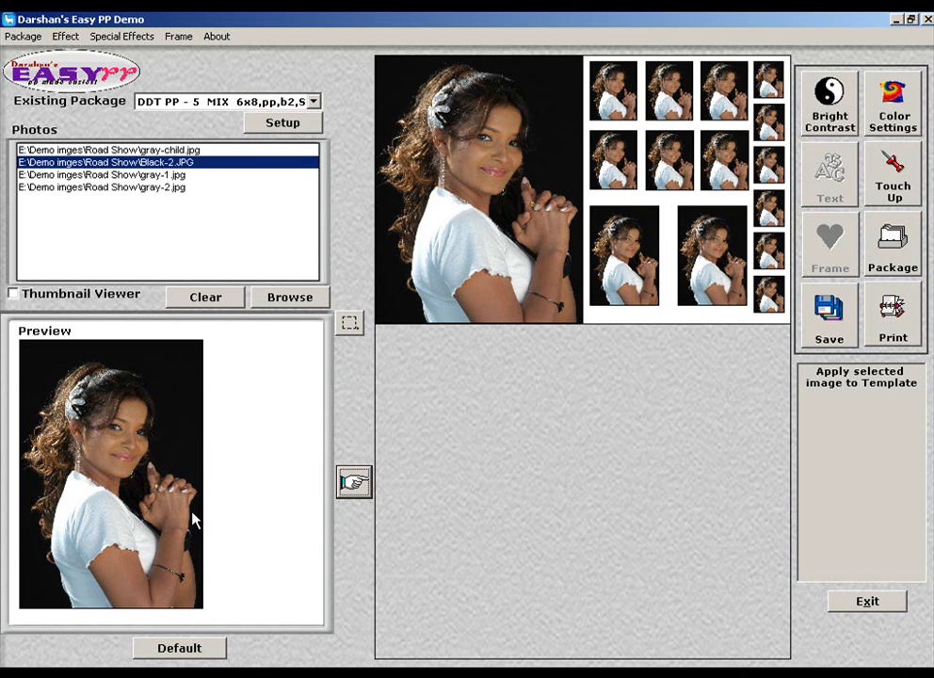
Rotate gray-child.jpg 90 degrees left and place it in the layout's largest cell.
click(156, 155)
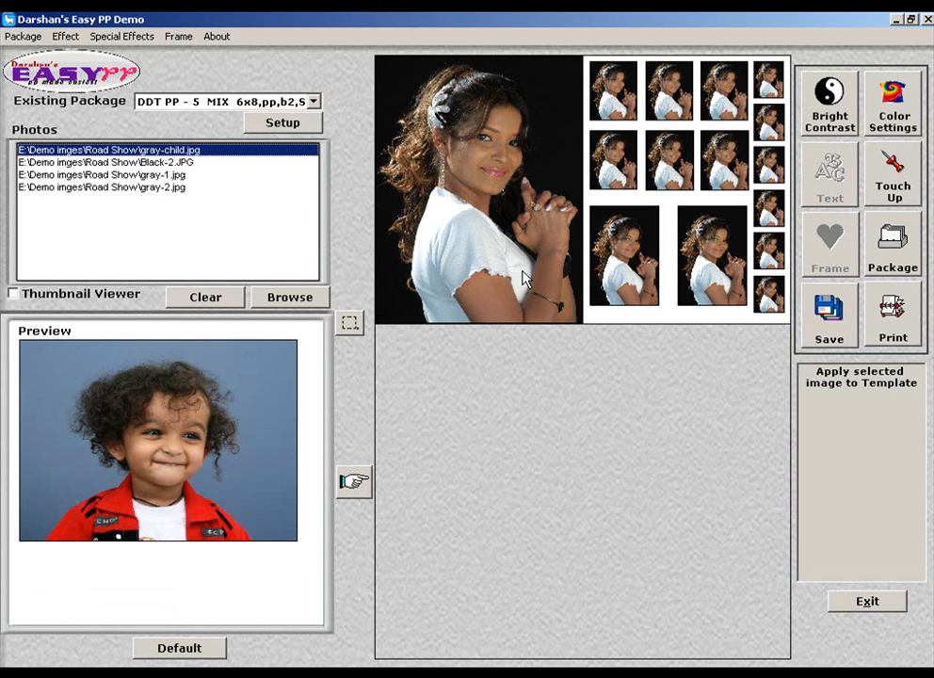
click(68, 35)
click(103, 145)
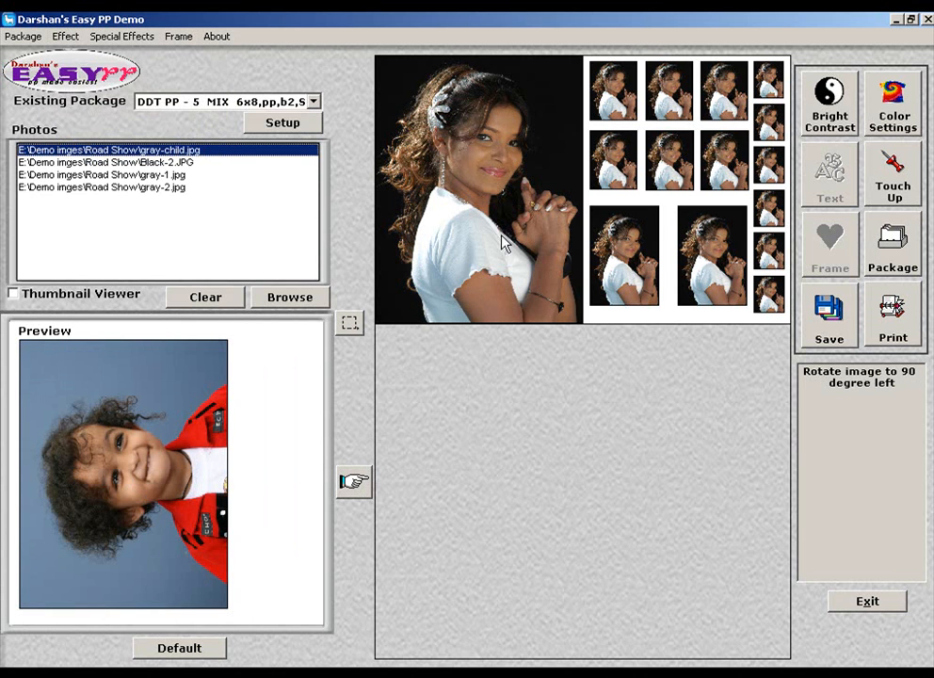
click(475, 277)
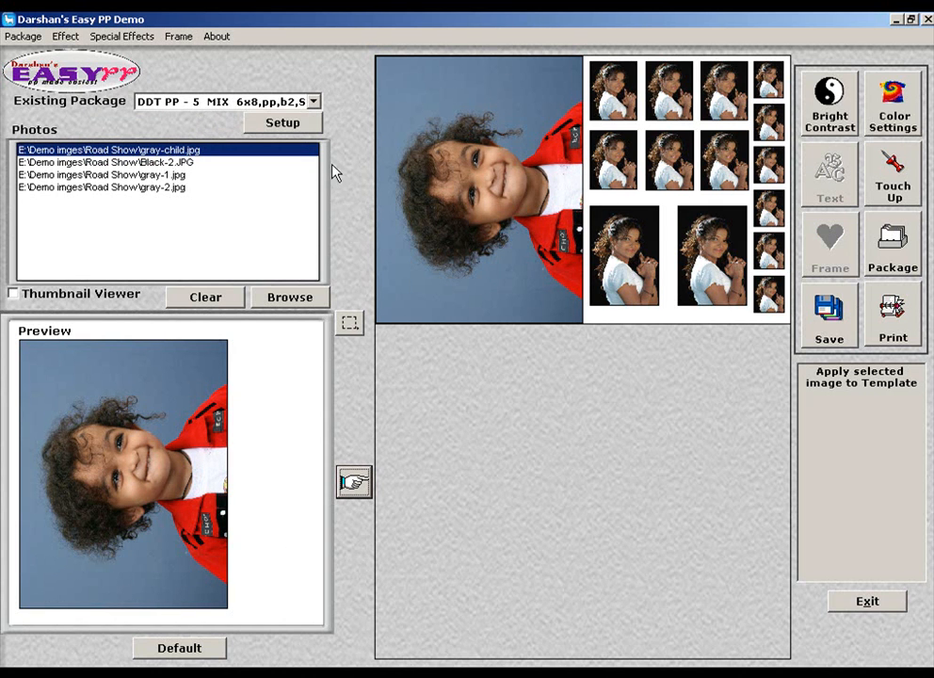
Switch to the "DDT PP - 6 35X35 & 50X50" package and fill all its cells with the rotated gray-child.jpg.
click(315, 101)
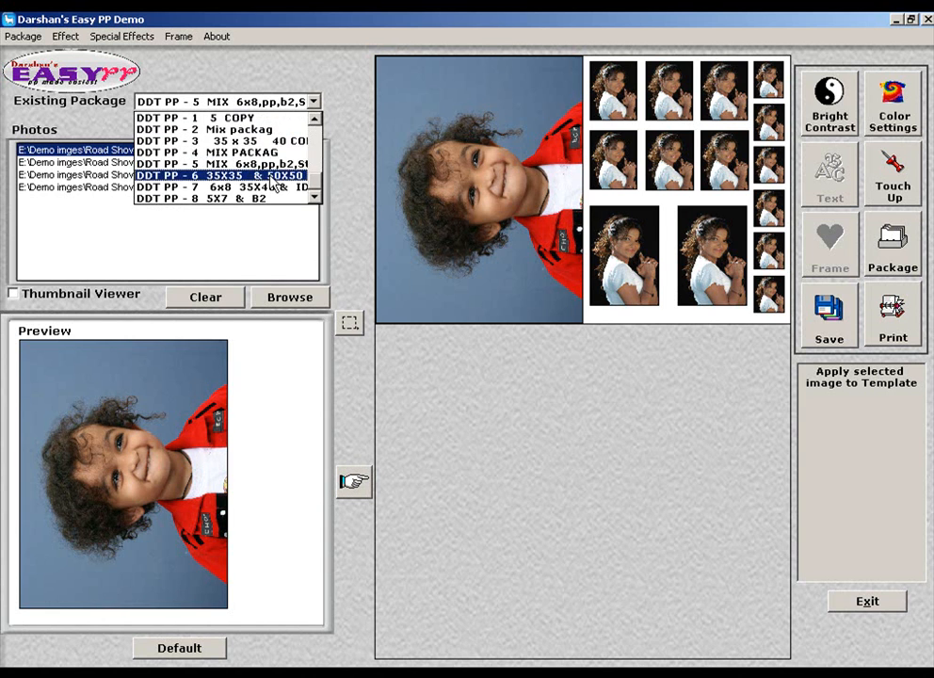
click(202, 175)
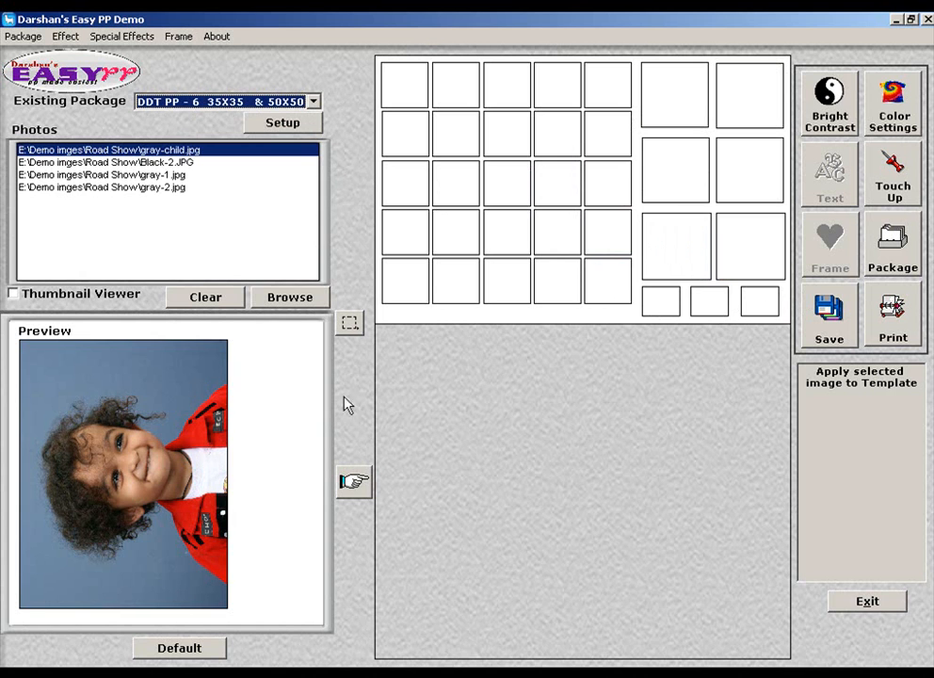
click(356, 480)
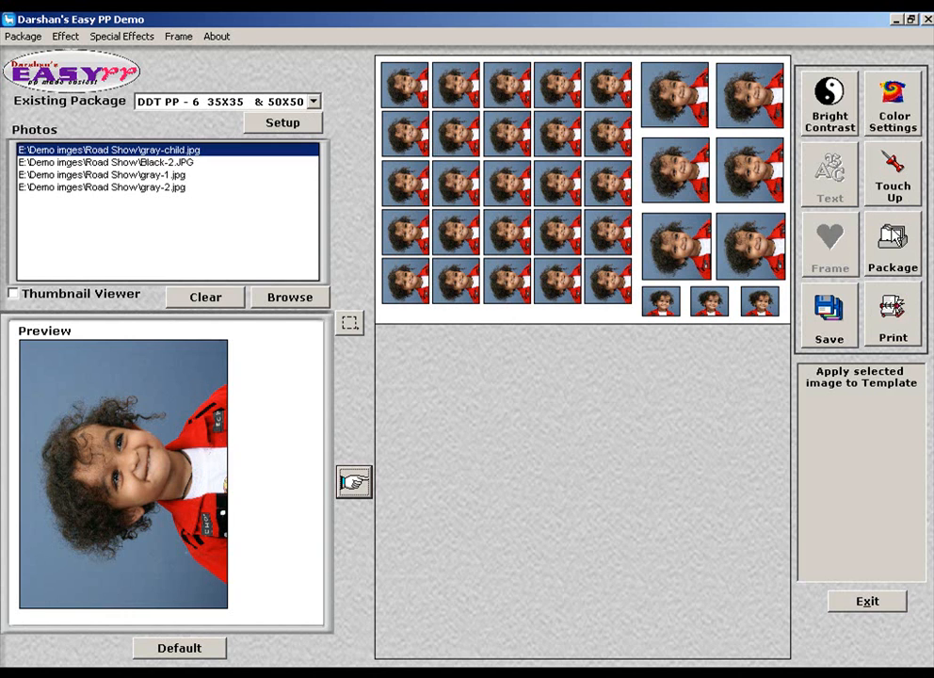
Open the package editor and start a new package with INCH as its measuring unit.
click(17, 37)
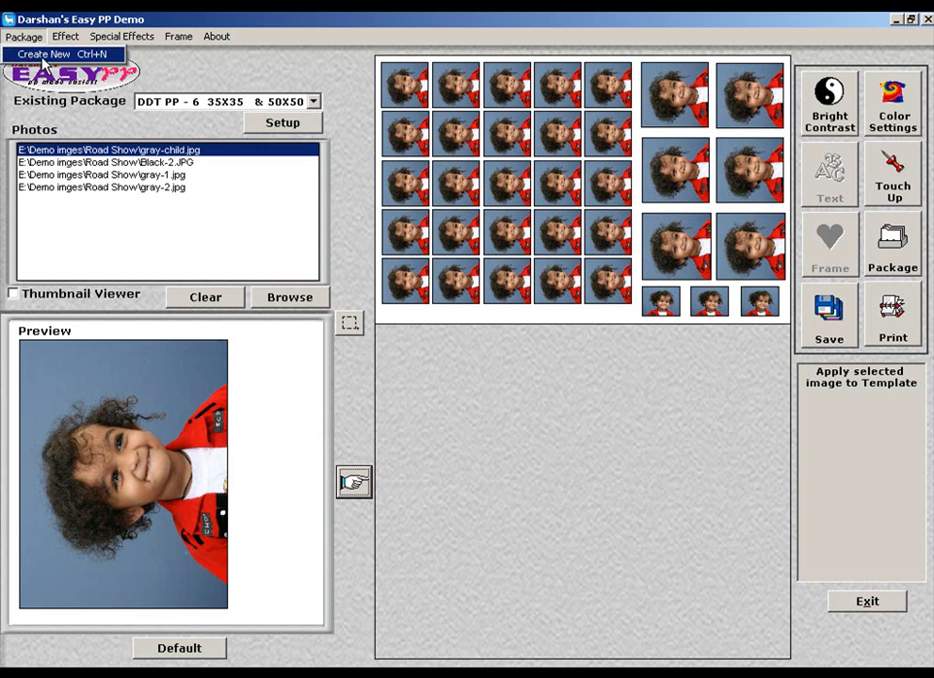
click(900, 268)
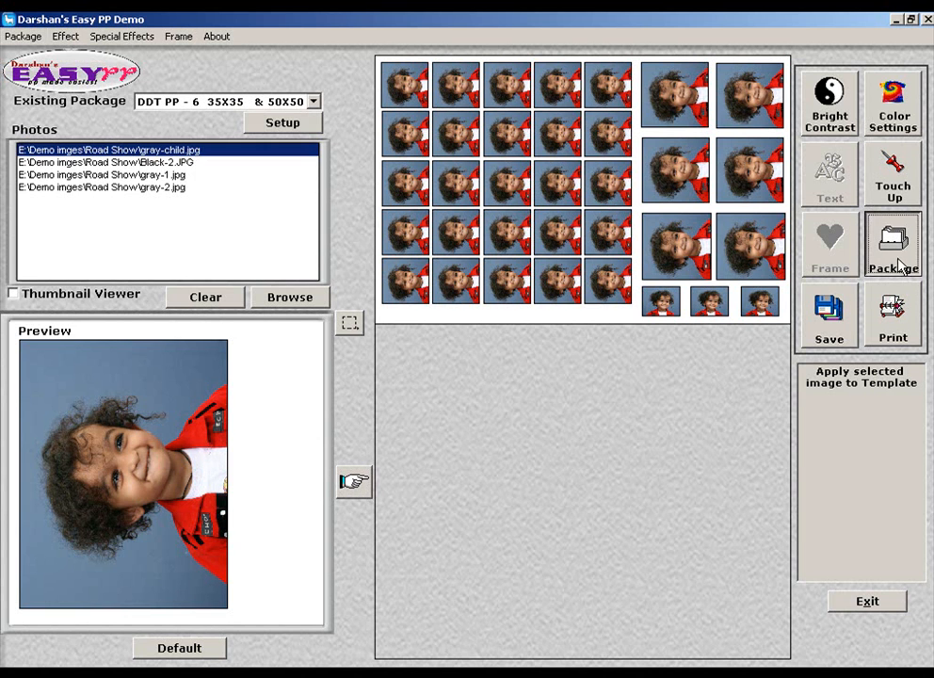
click(900, 268)
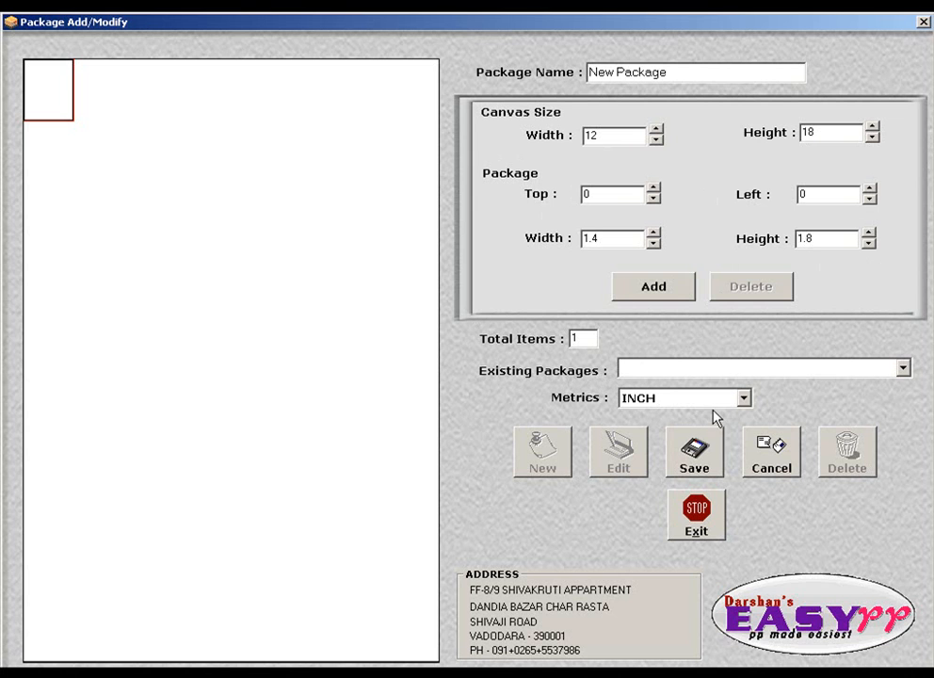
click(744, 397)
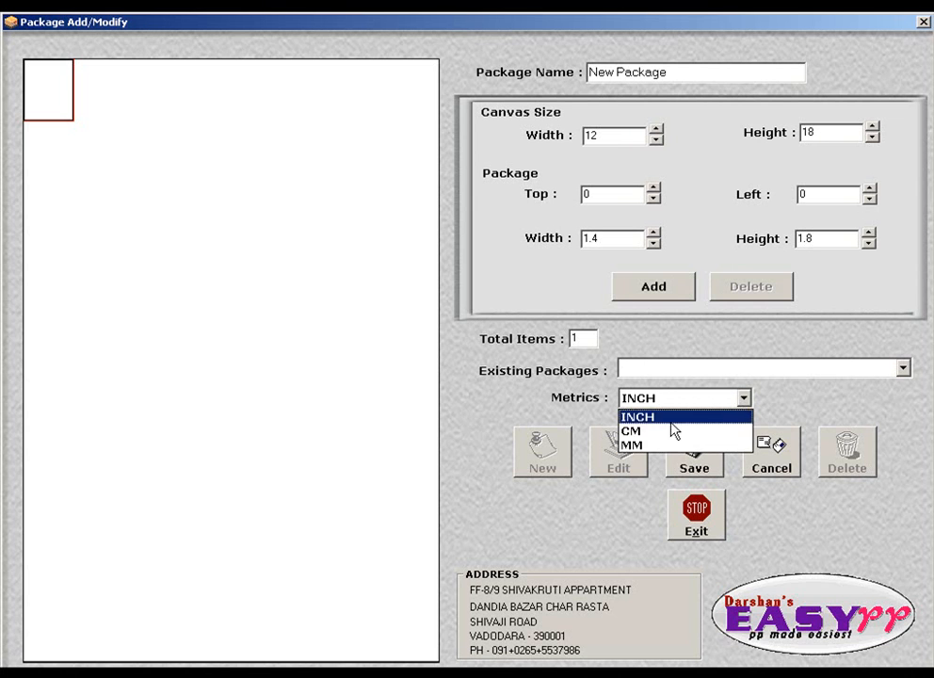
click(852, 414)
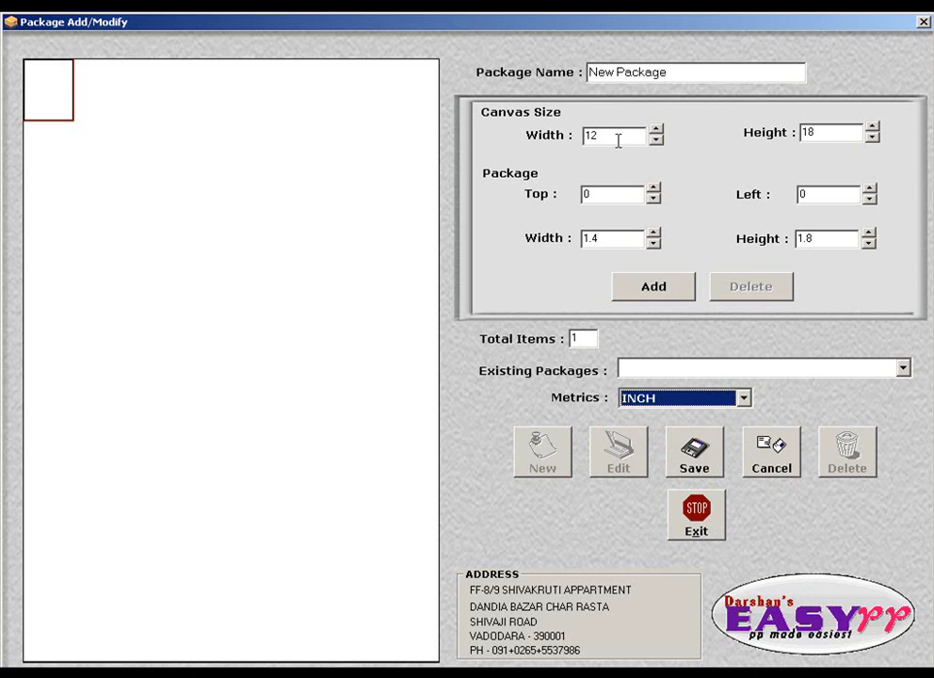
Set the new package's canvas size to 6 inches wide and 4 inches high.
drag(613, 137, 465, 136)
text(6)
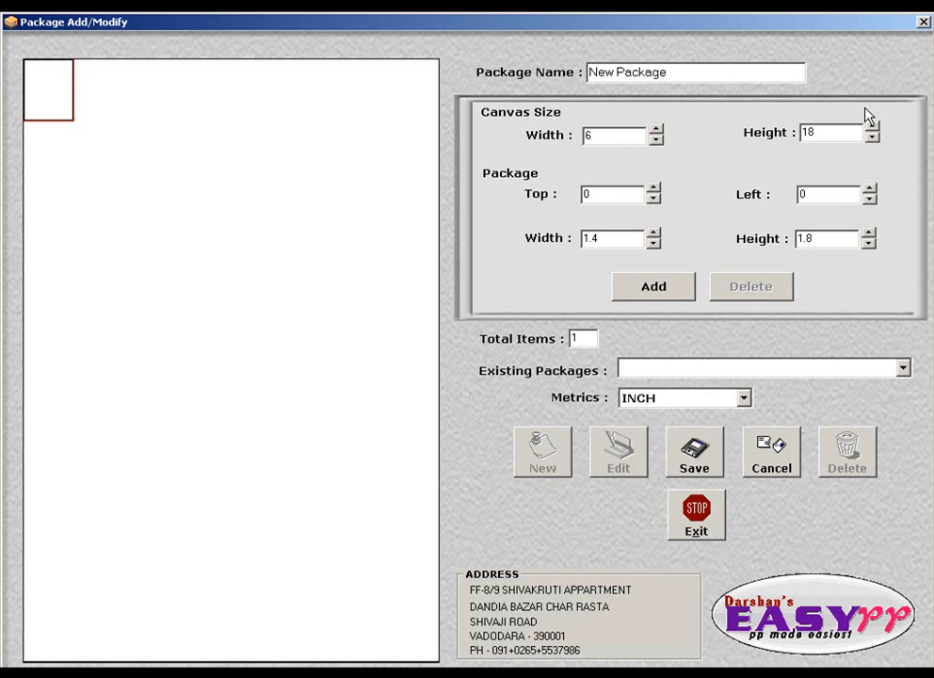
click(833, 132)
double_click(832, 133)
text(444)
click(153, 162)
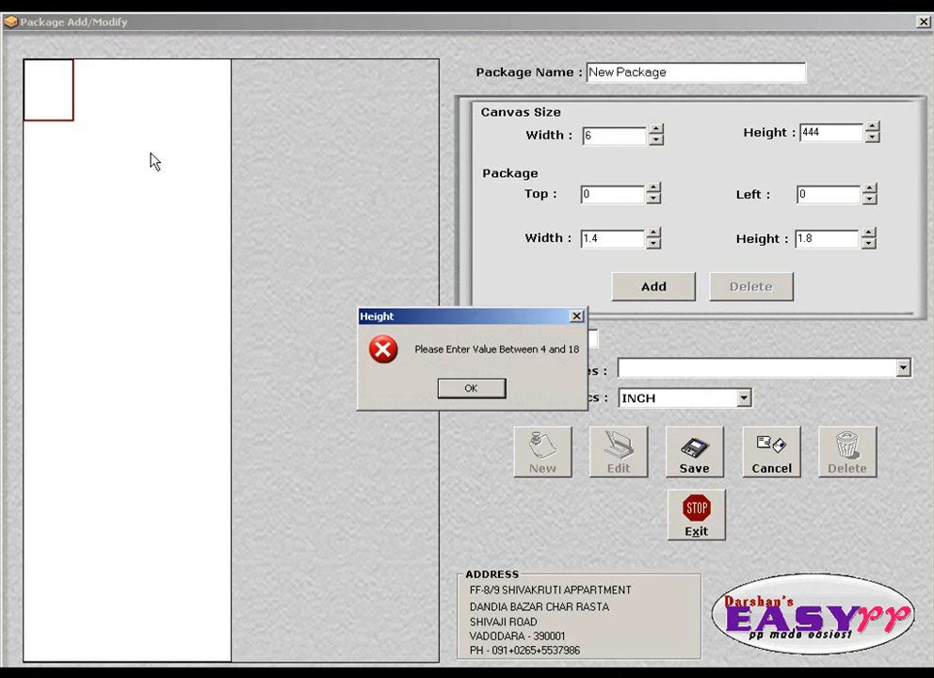
click(470, 388)
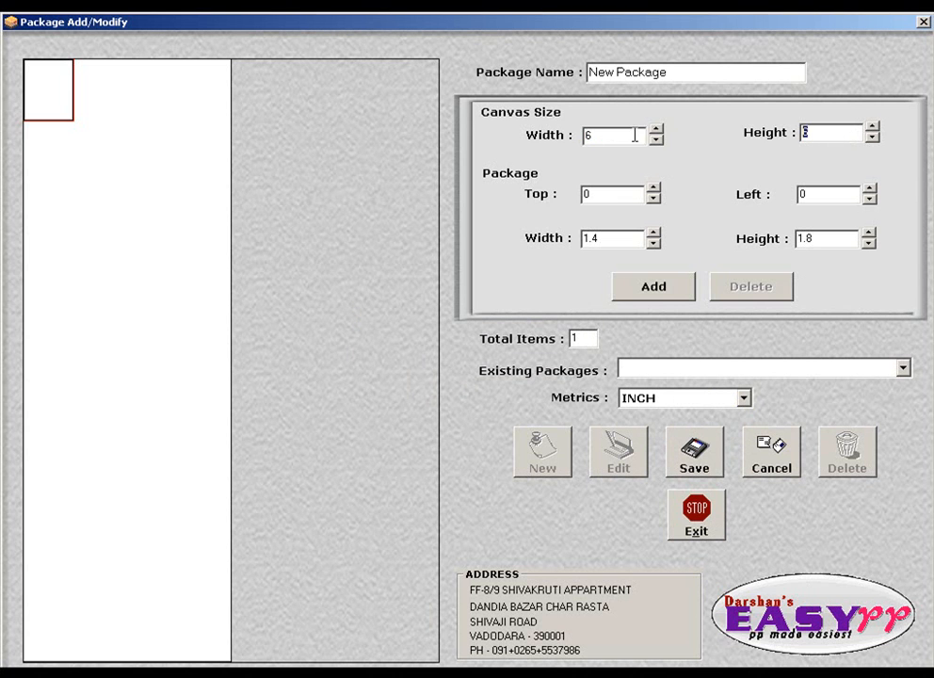
click(175, 174)
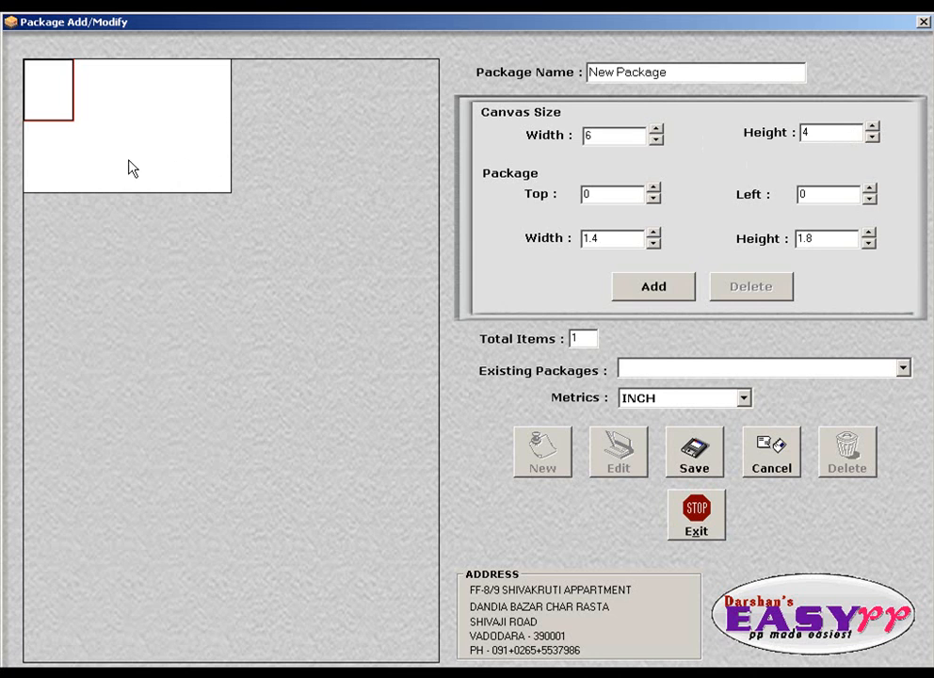
Change the metrics to MM and set the first photo cell to 35 mm wide and 45 mm high.
click(683, 399)
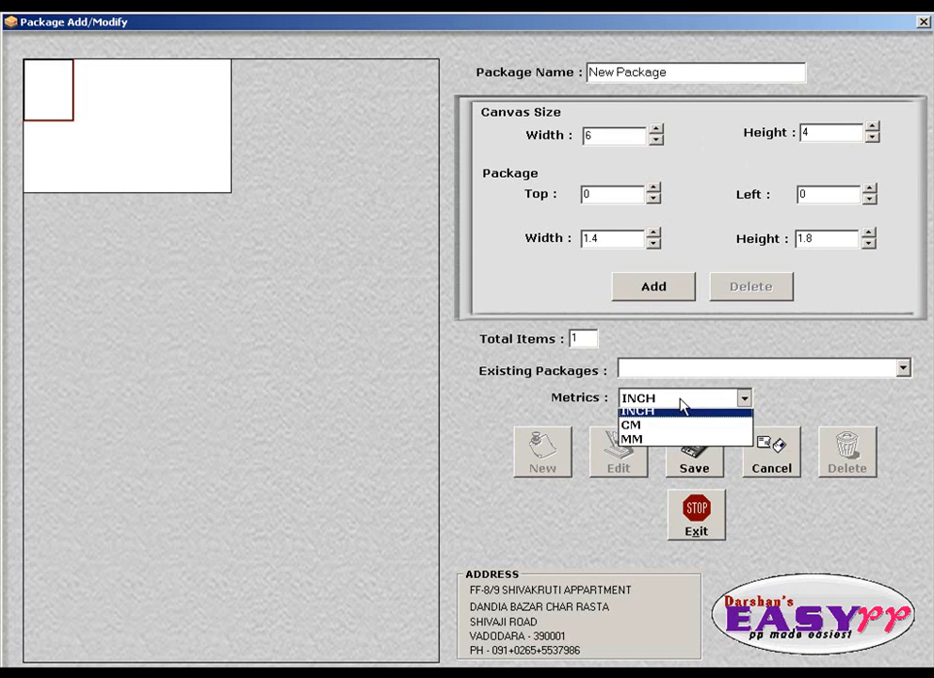
click(658, 446)
drag(625, 239, 295, 241)
text(35)
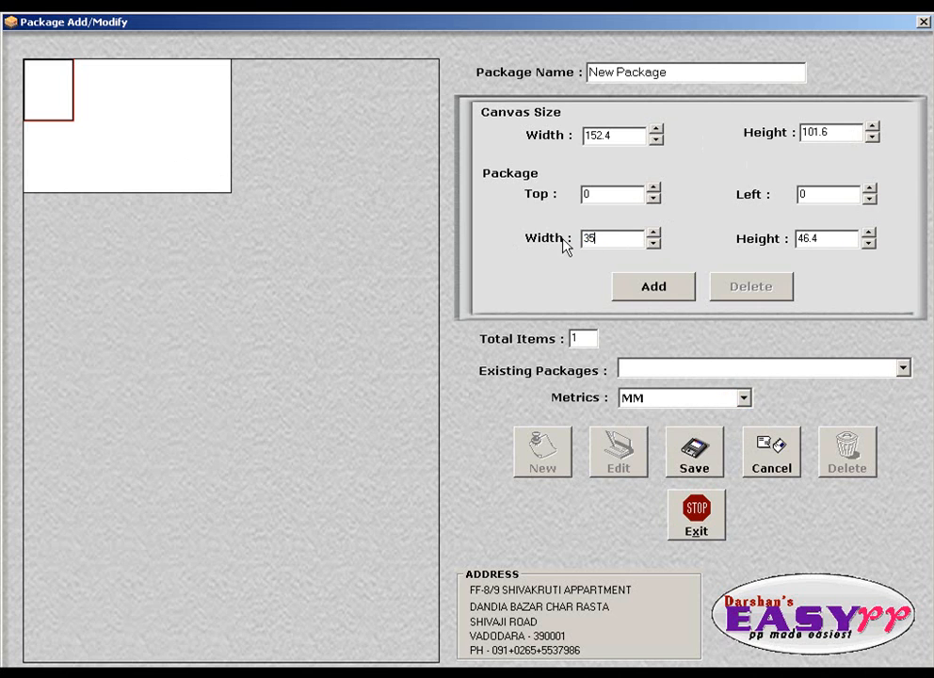
drag(830, 241, 535, 244)
text(3)
drag(831, 239, 624, 242)
text(45)
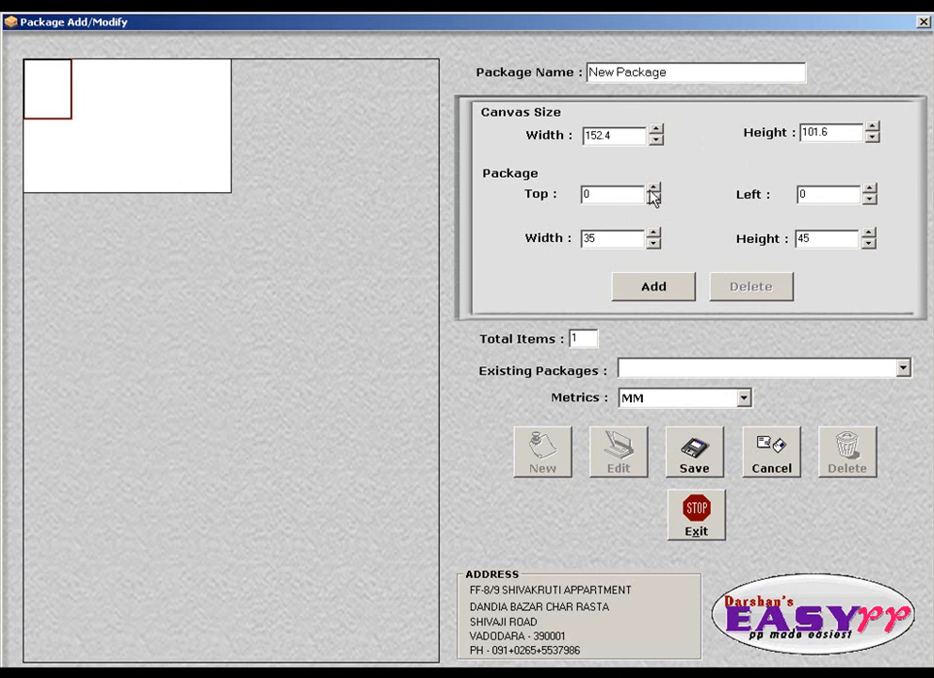
Position the first 35 x 45 mm photo cell with its top at 3 mm and its left at 2 mm.
drag(638, 193, 425, 191)
text(333333333)
click(131, 94)
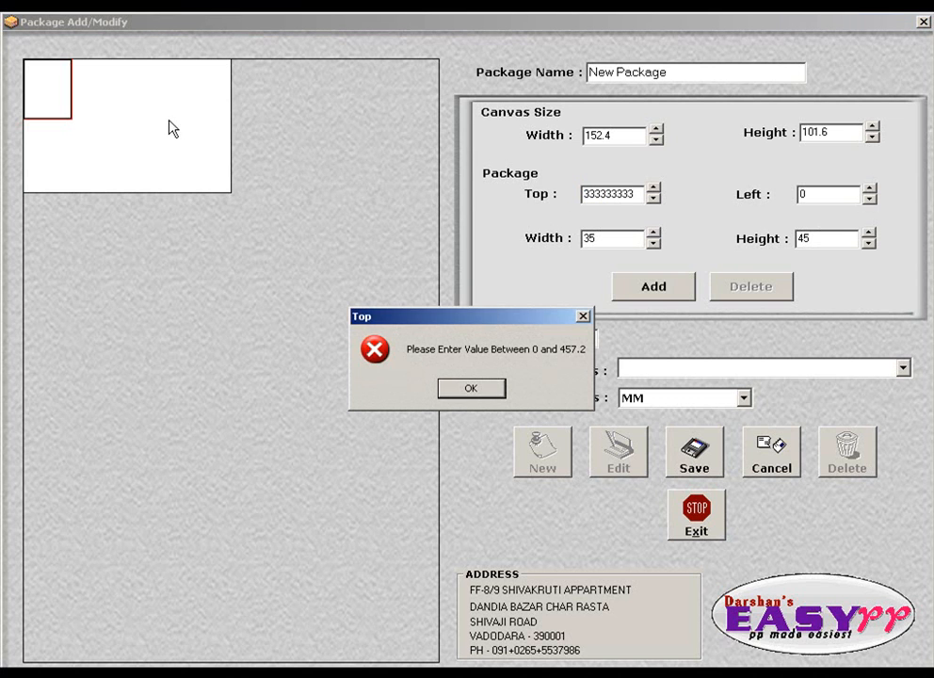
click(475, 389)
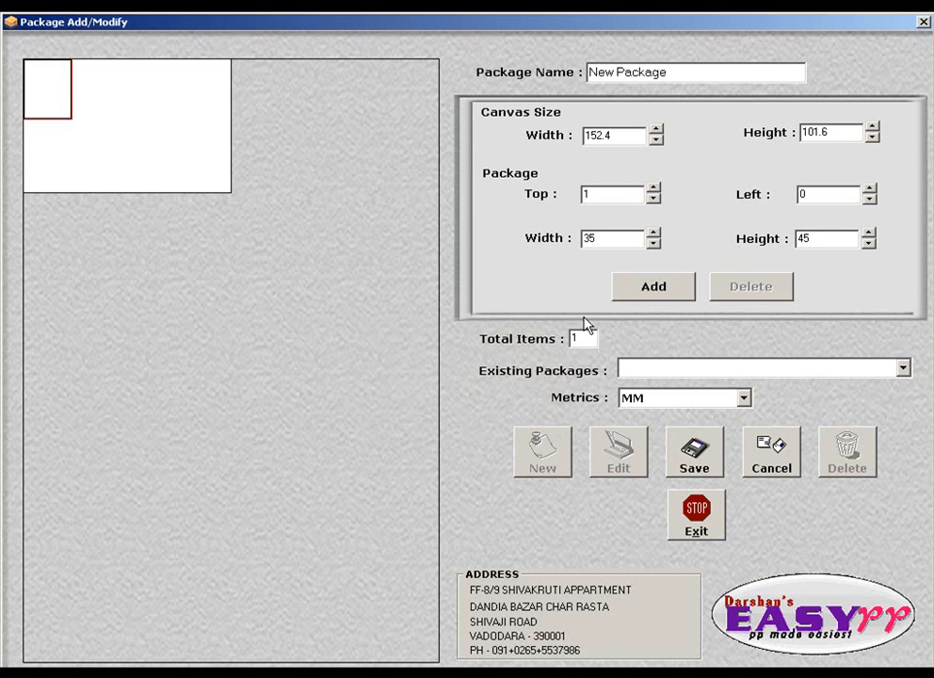
drag(608, 195, 553, 203)
click(153, 121)
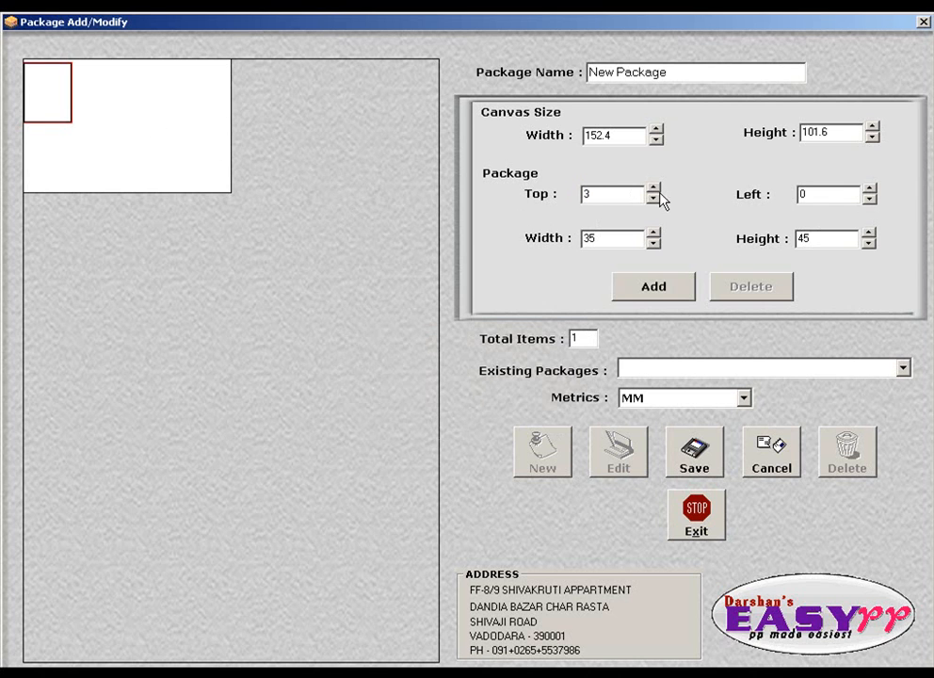
double_click(825, 194)
text(1)
click(144, 134)
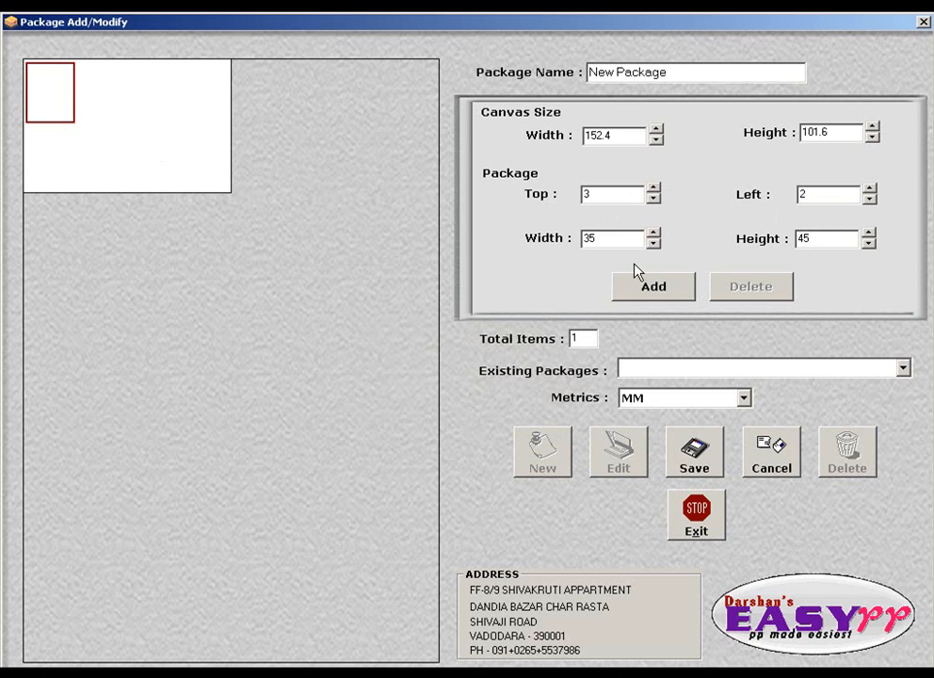
Add a second 35 x 45 mm cell beside the first and position it at top 3 mm and left 39 mm.
click(651, 292)
click(102, 94)
drag(124, 128, 113, 110)
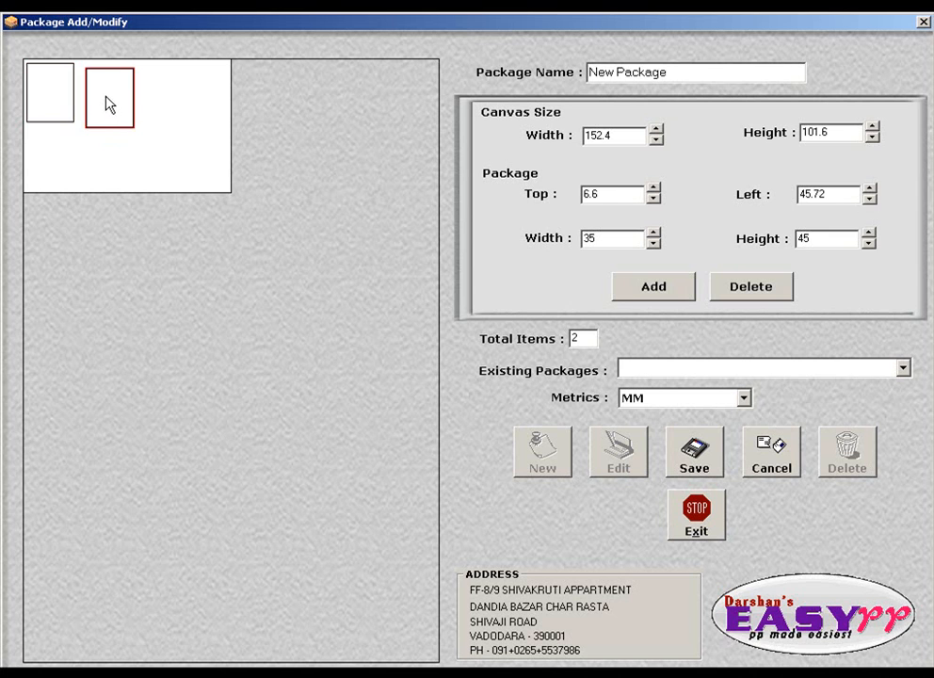
click(626, 188)
text(3)
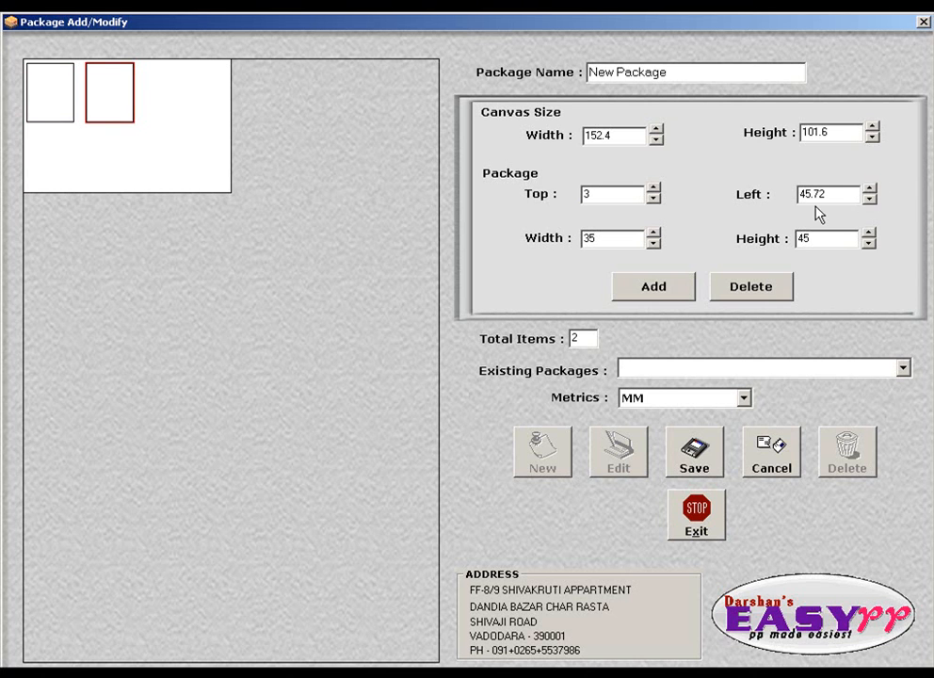
drag(824, 200, 758, 208)
text(39)
click(126, 149)
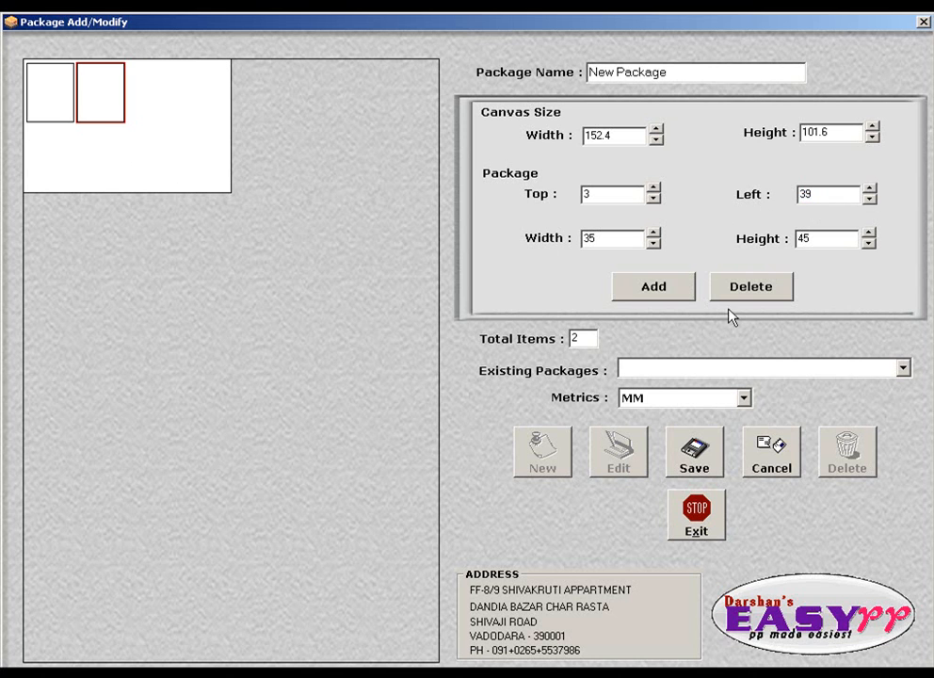
Add a third 35 x 45 mm cell in the same row, positioned at top 3 mm and left 76 mm.
click(653, 291)
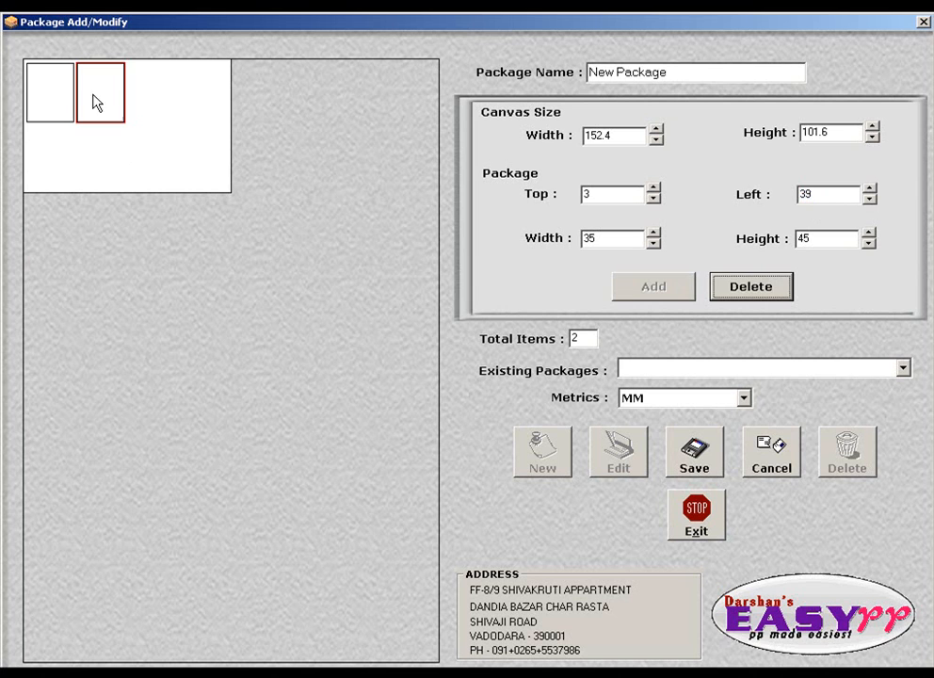
click(140, 81)
drag(634, 194, 585, 193)
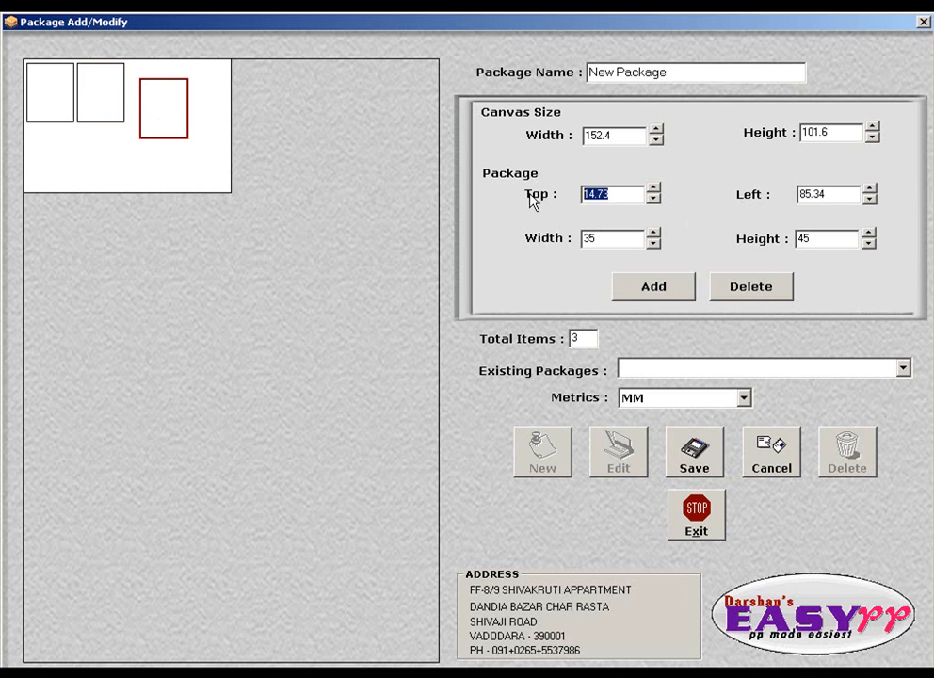
text(3)
click(146, 153)
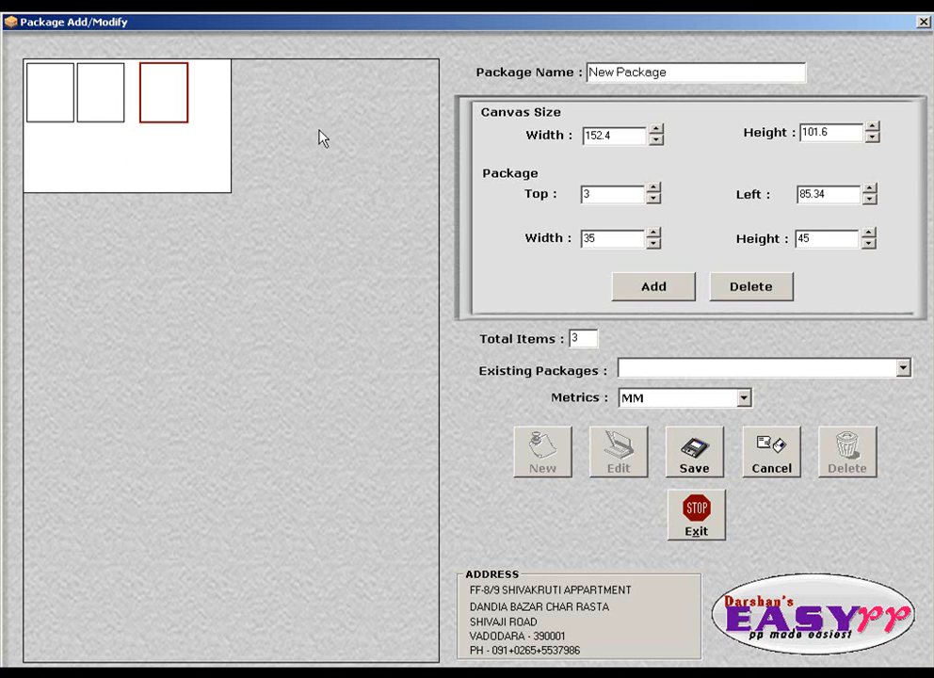
drag(842, 194, 559, 217)
text(76)
click(148, 144)
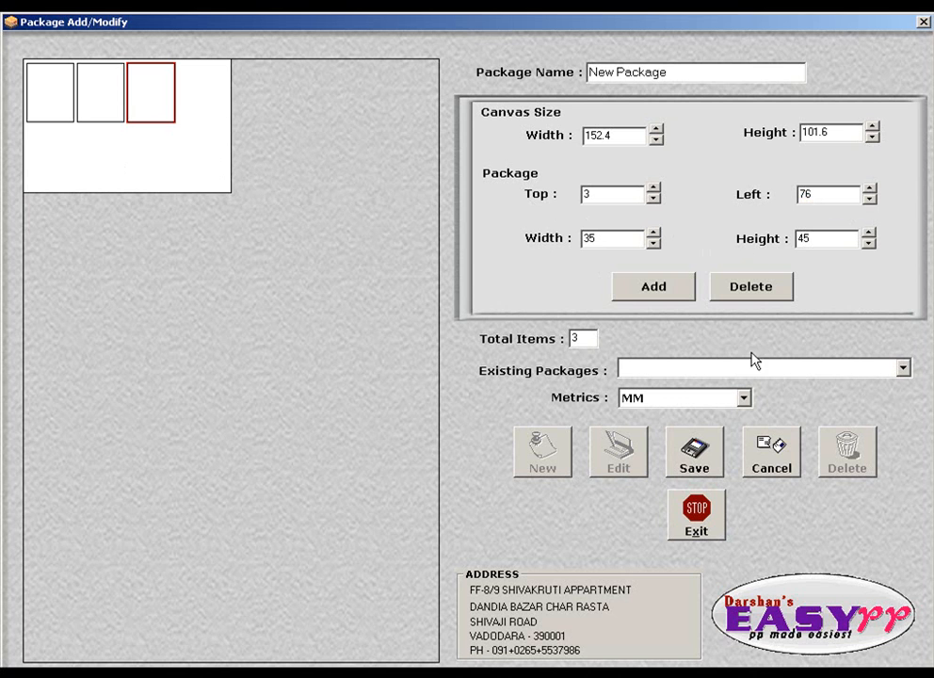
Add a fourth 35 x 45 mm cell at the end of the row, positioned at top 3 mm and left 113 mm.
click(656, 292)
click(173, 147)
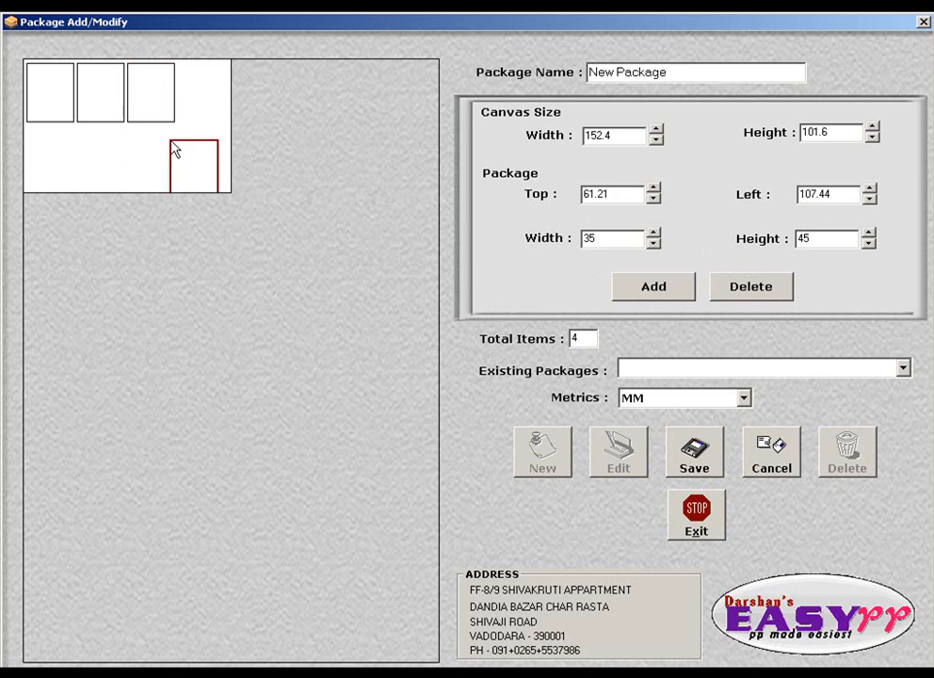
drag(191, 152, 194, 89)
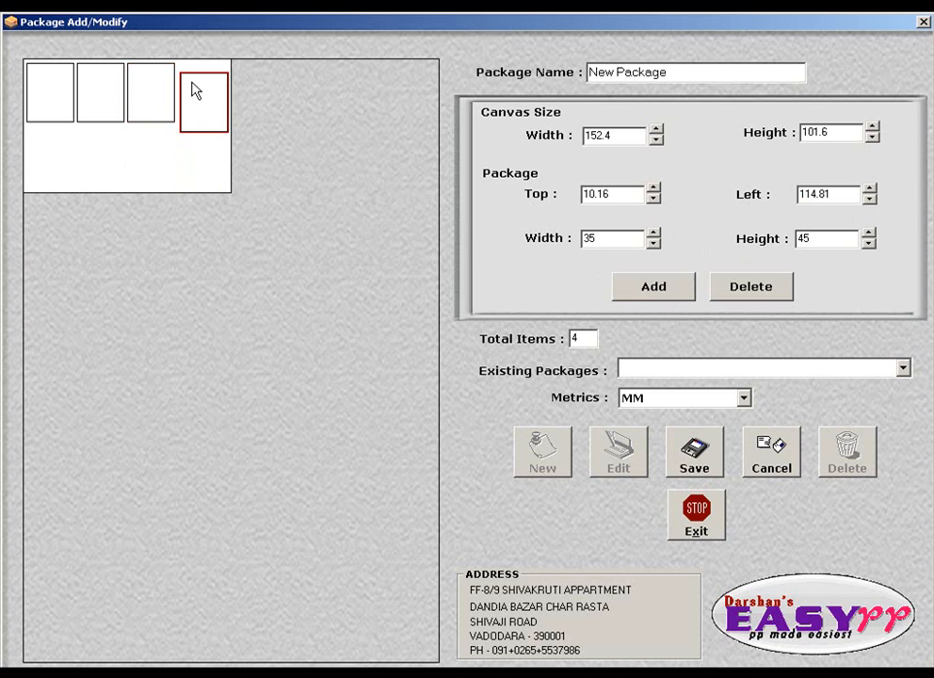
drag(612, 195, 420, 206)
text(3)
drag(833, 196, 702, 203)
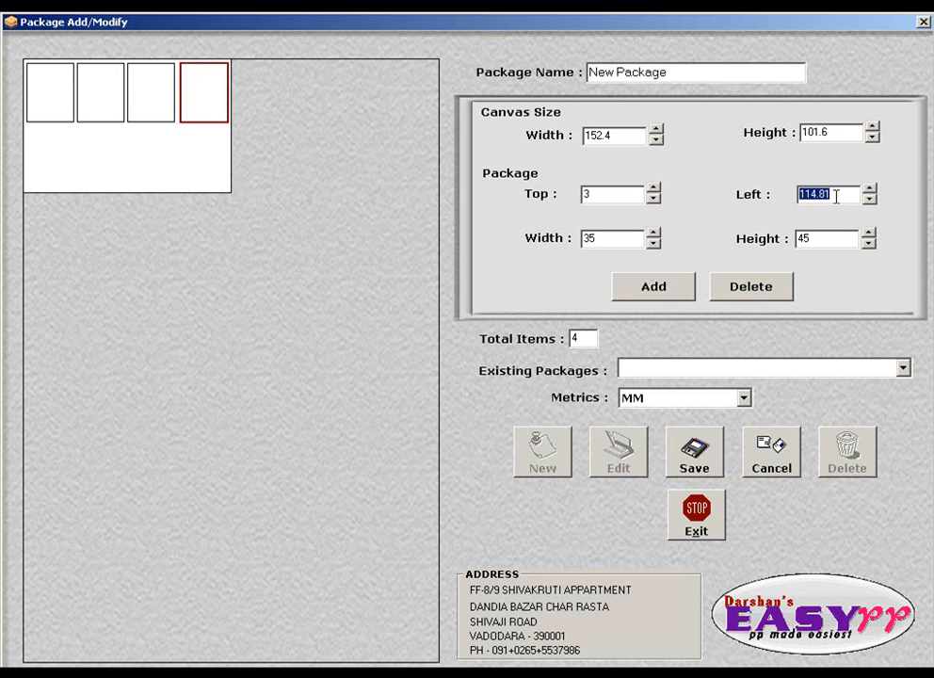
text(113)
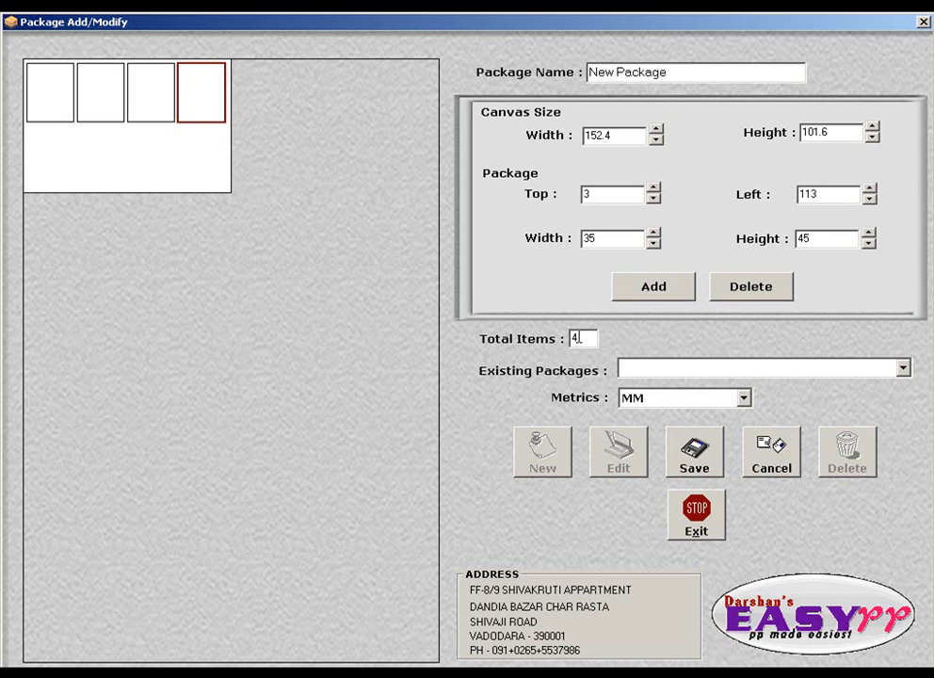
Add a fifth cell below the row, change the metrics to INCH and size the cell 2 inches wide by 2 inches high.
click(645, 290)
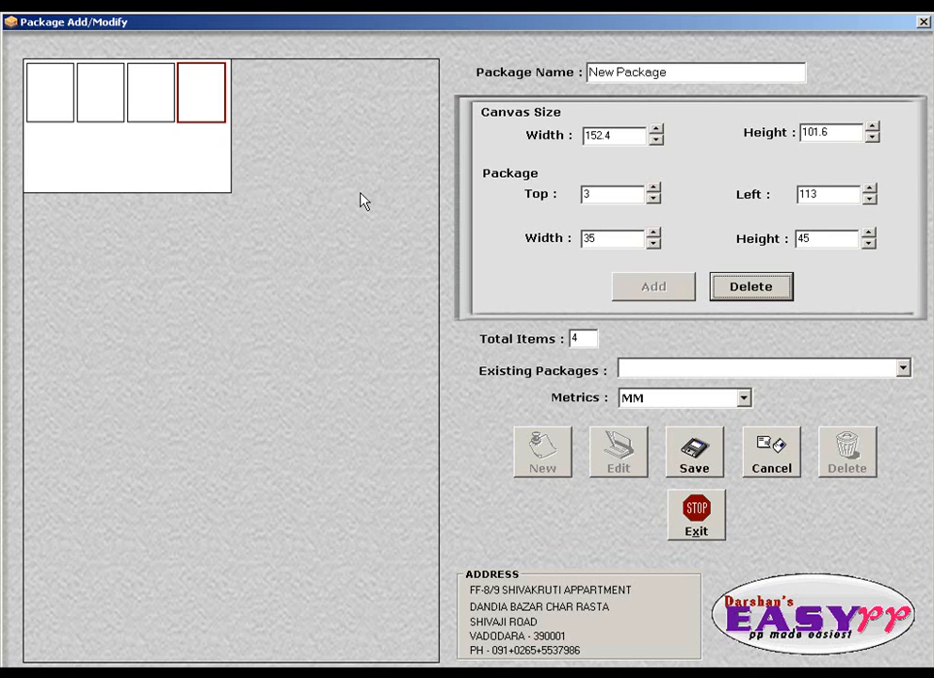
click(73, 153)
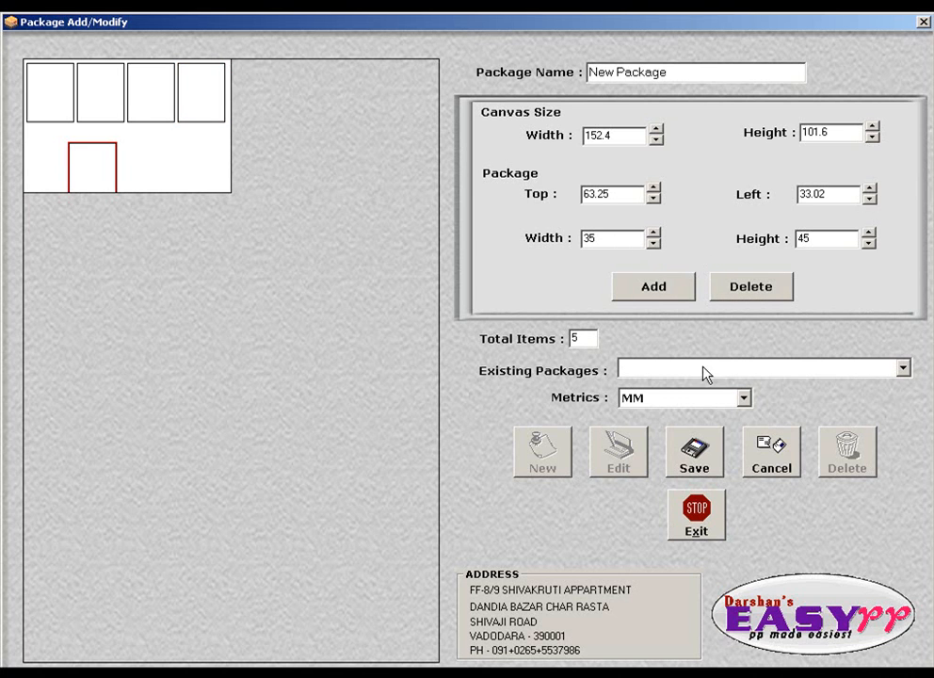
click(692, 397)
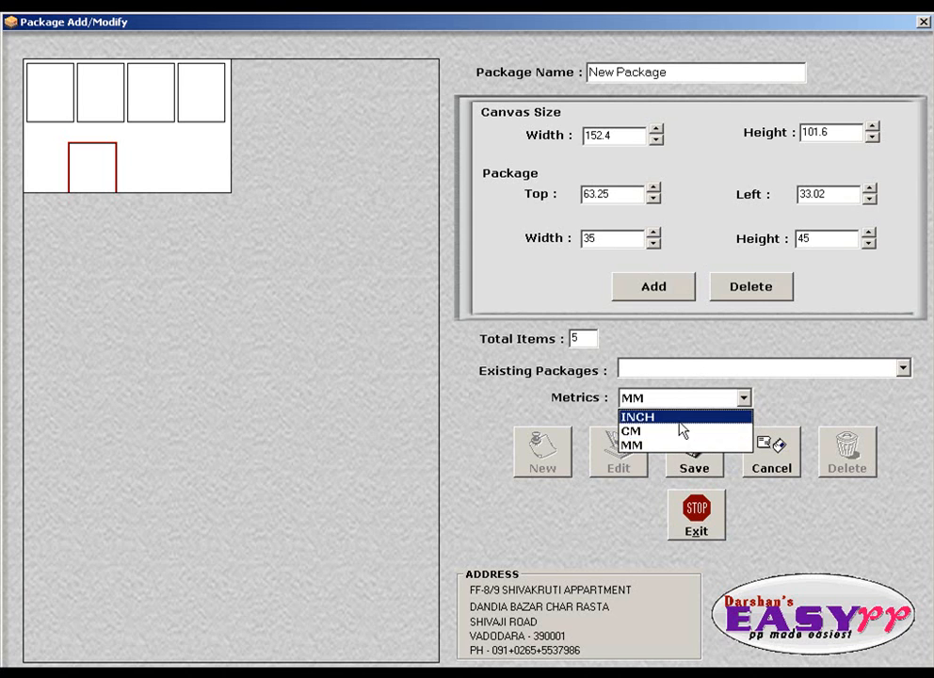
click(681, 416)
drag(608, 238, 495, 256)
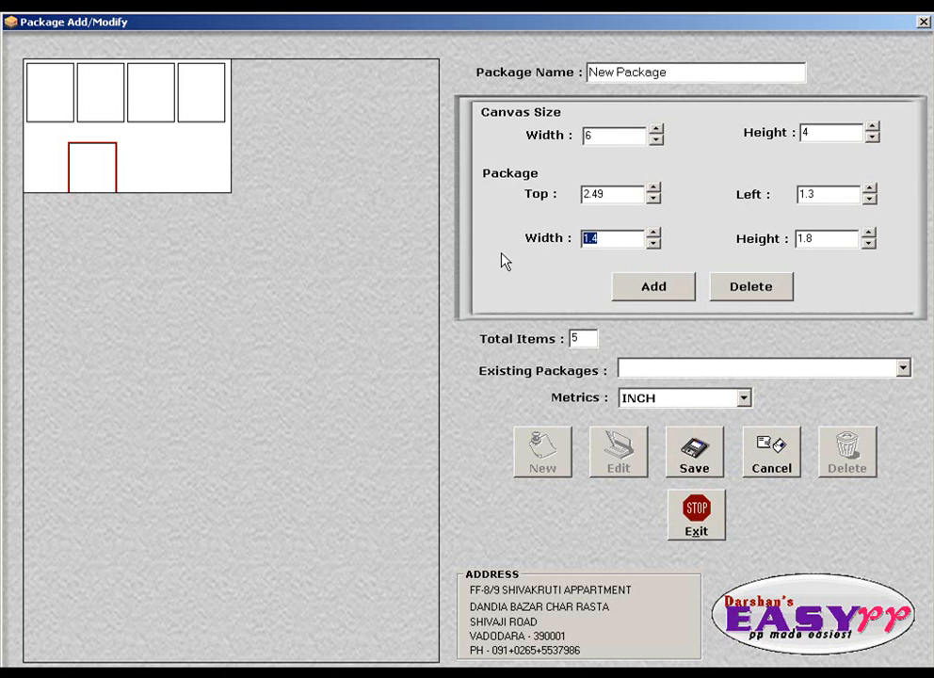
text(2)
drag(833, 239, 565, 252)
text(2)
Move the fifth cell just beneath the first row, with its top at 1.96 inches.
drag(110, 158, 123, 159)
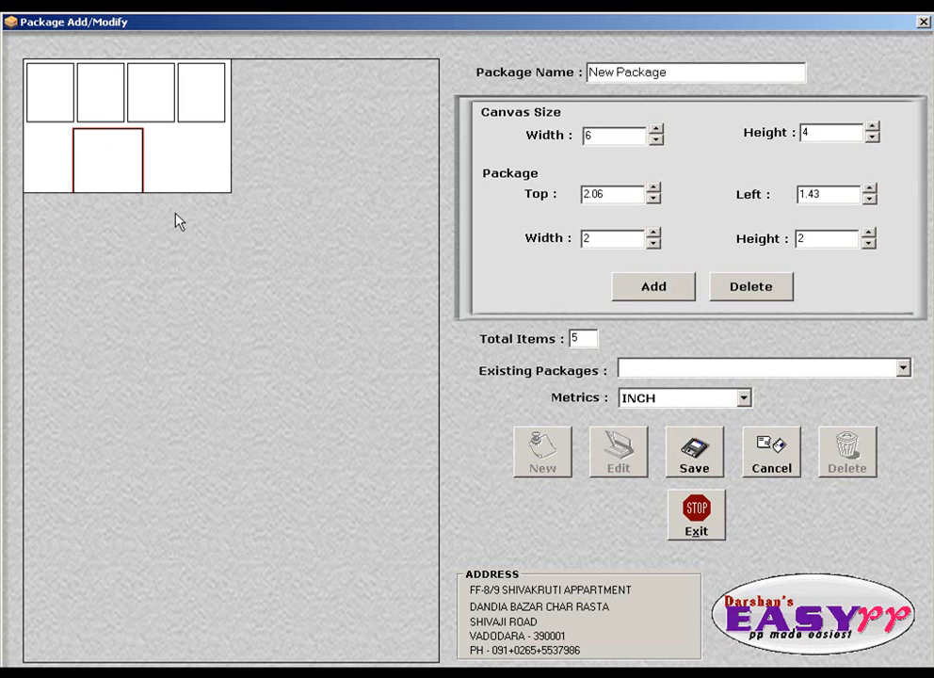
drag(91, 146, 121, 163)
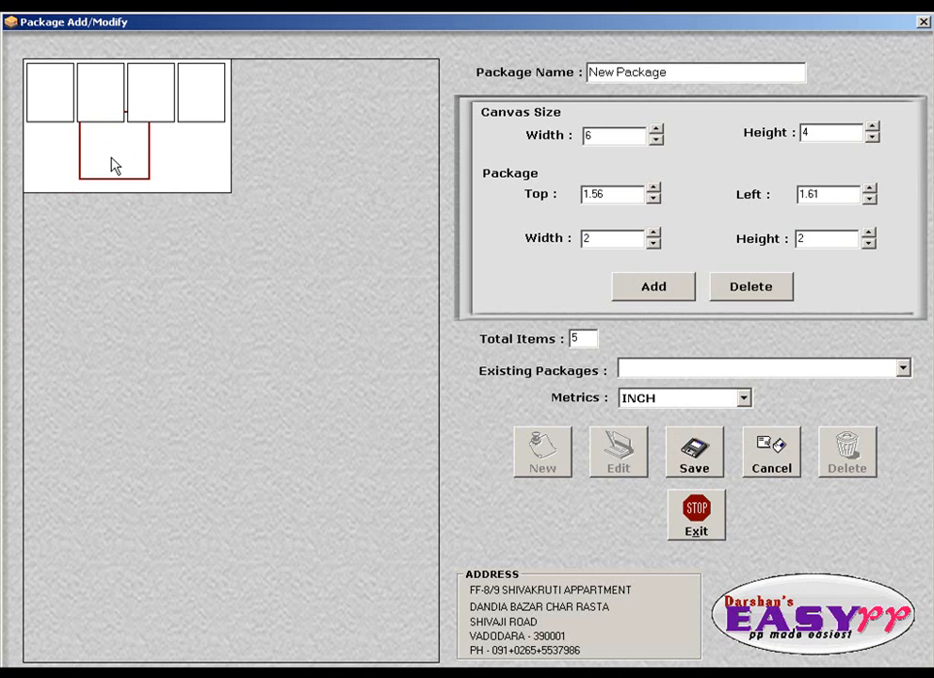
click(651, 200)
click(652, 200)
click(652, 199)
click(654, 190)
click(655, 190)
click(655, 190)
click(654, 190)
click(654, 190)
click(655, 191)
click(655, 190)
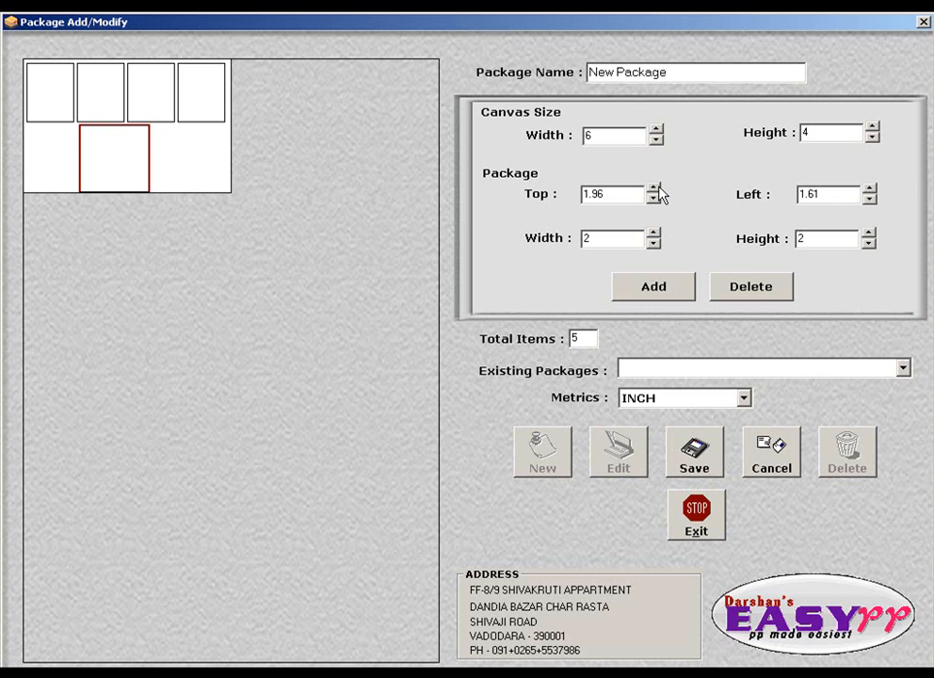
Shift the fifth cell toward the canvas's left edge until its left value is 0.11 inch.
click(871, 200)
click(871, 200)
click(871, 200)
click(871, 200)
click(871, 199)
click(870, 200)
click(871, 200)
click(870, 200)
click(871, 199)
click(871, 199)
click(871, 199)
click(871, 200)
click(871, 199)
click(870, 199)
click(871, 200)
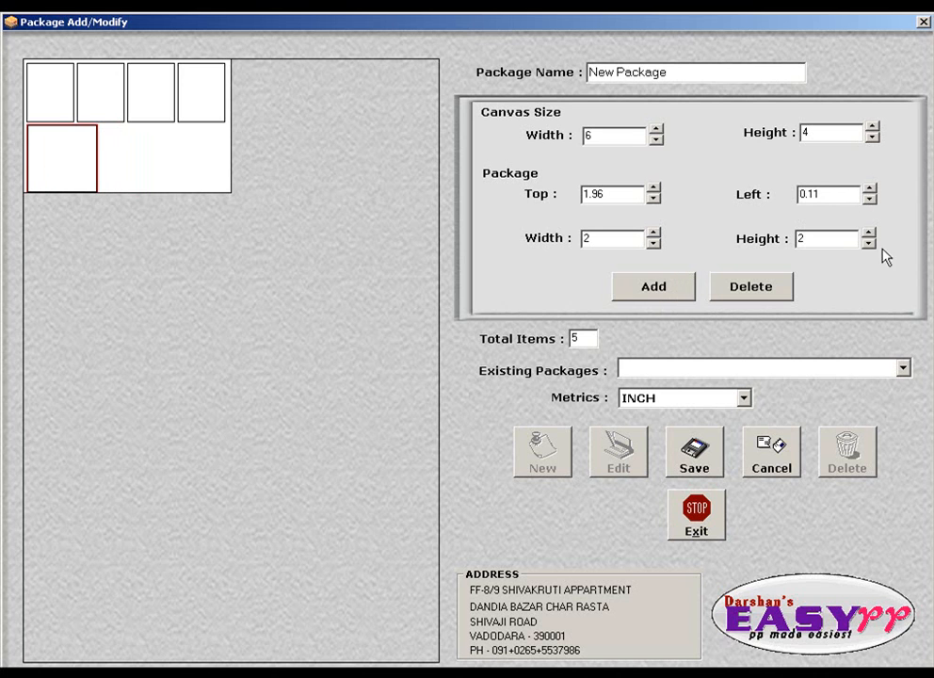
Reduce the fifth cell's height to 1 inch.
drag(833, 240, 735, 238)
text(1)
key(Return)
Add a sixth 2 x 1 inch cell to the right of the fifth, at about top 2.2 and left 2.88 inches.
click(663, 288)
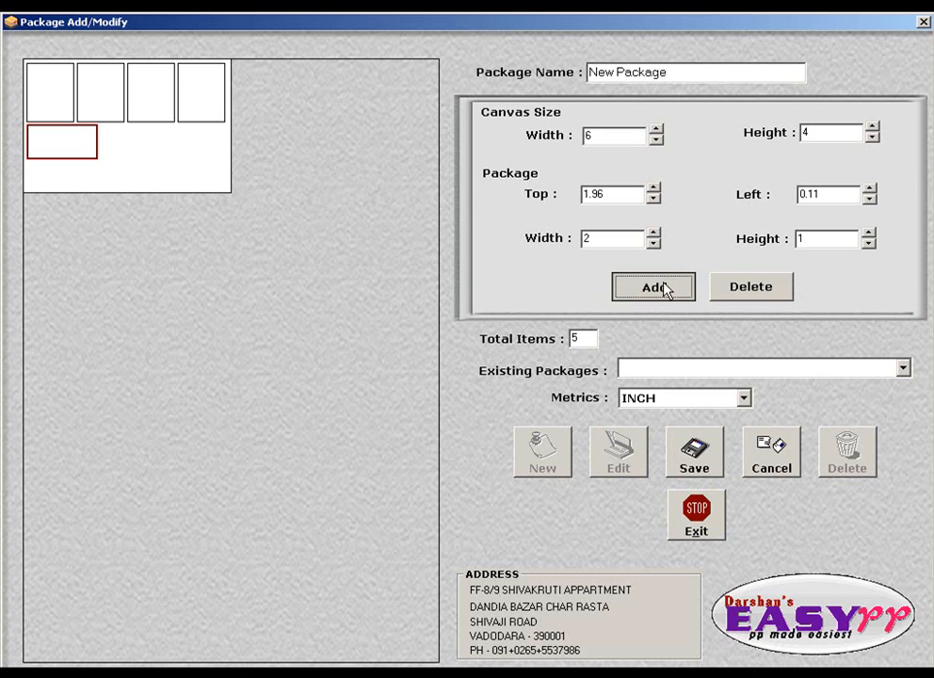
click(144, 157)
drag(166, 171, 150, 153)
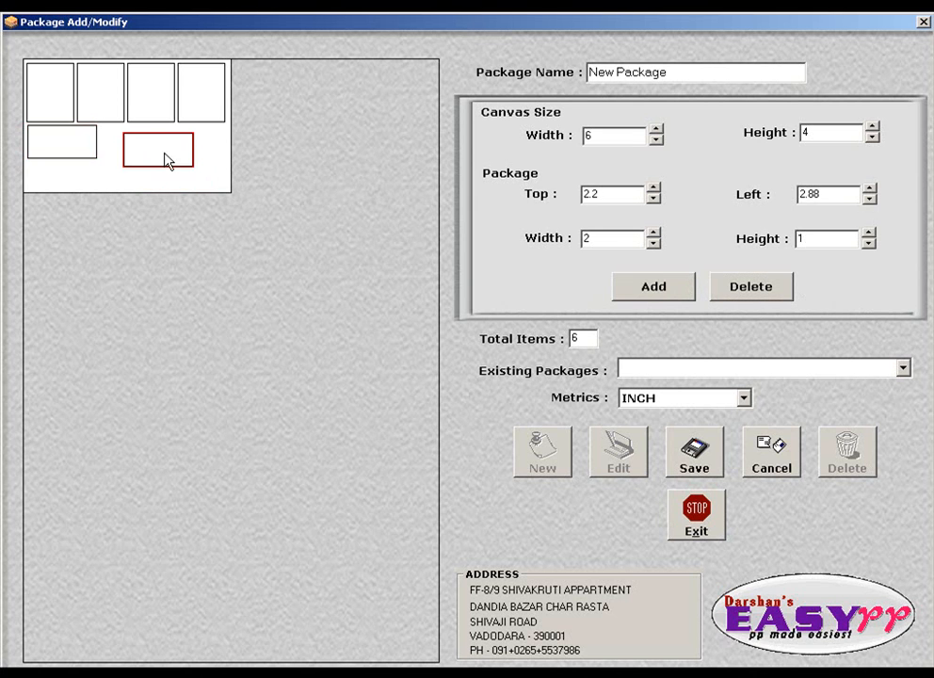
Align the two cells of the second row by setting the top of each to 2 inches.
click(81, 143)
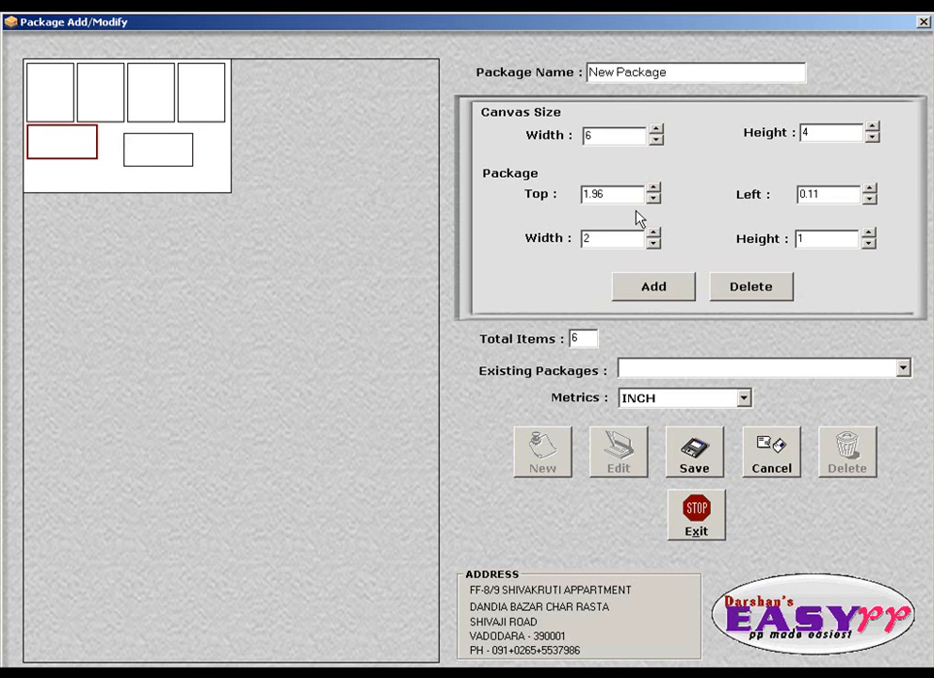
drag(612, 199, 496, 200)
text(2)
click(152, 154)
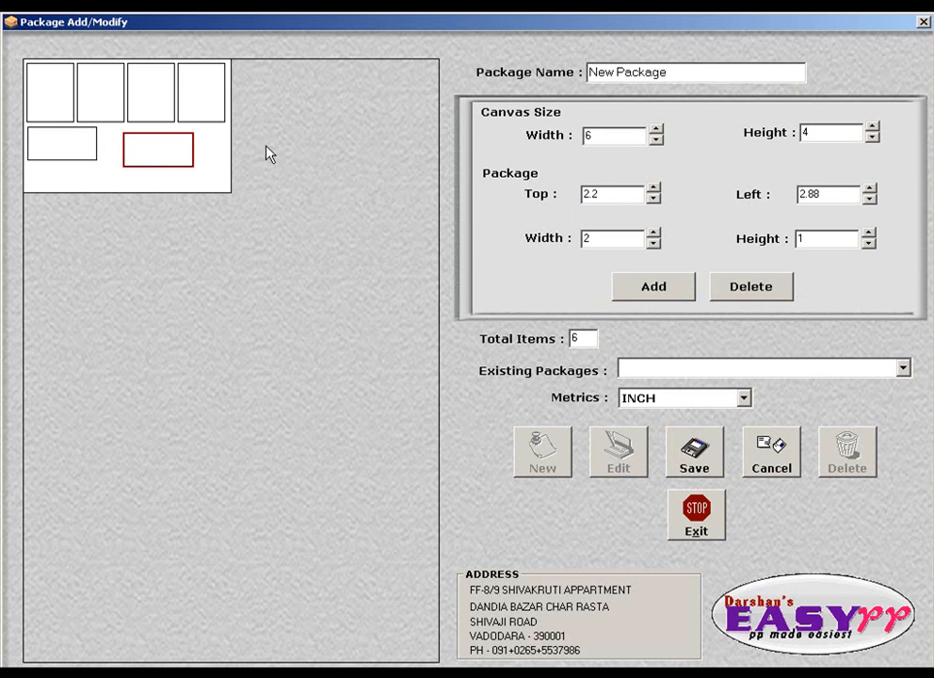
drag(636, 194, 433, 203)
text(22)
click(174, 181)
click(474, 388)
click(595, 201)
text(2)
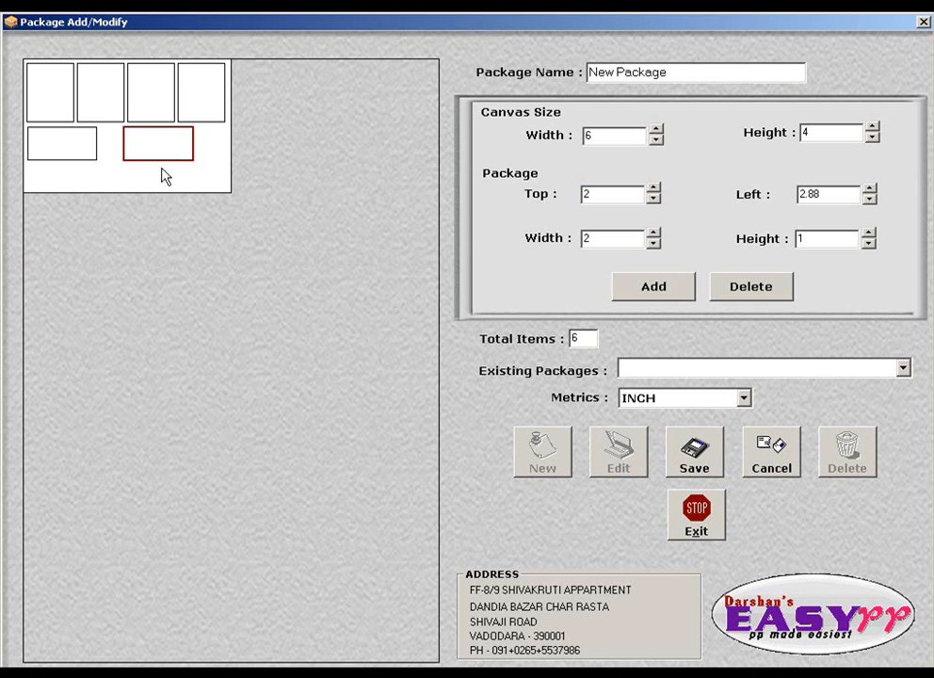
Shift the sixth cell closer to the fifth, about 58 mm from the canvas's left edge.
click(868, 200)
click(868, 199)
click(868, 199)
click(869, 200)
click(869, 199)
click(869, 199)
Change the metrics to MM and resize the sixth cell to 35 mm wide and 45 mm high.
click(700, 398)
click(692, 445)
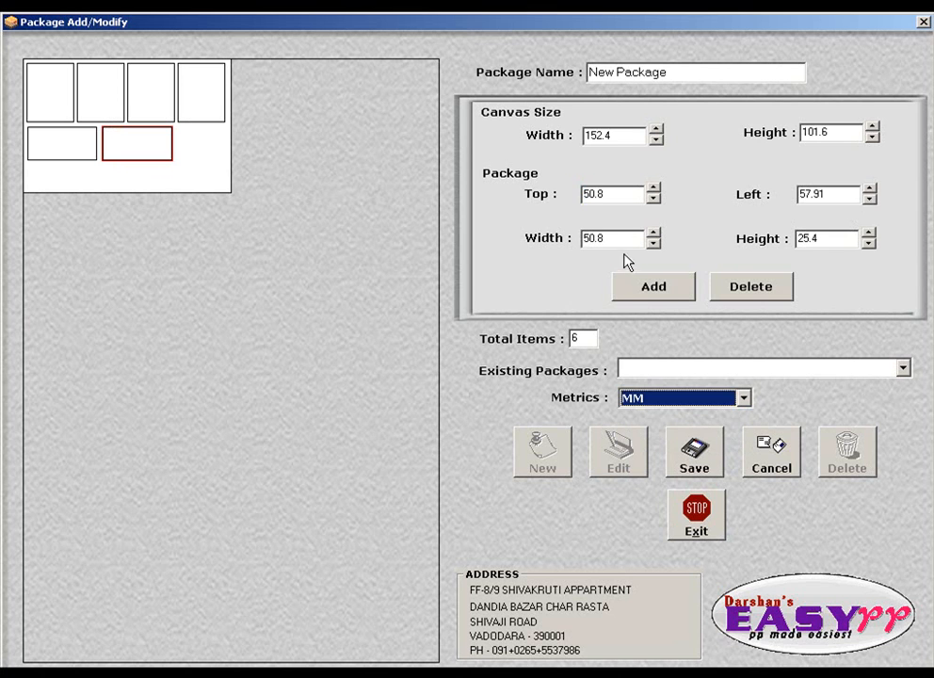
double_click(612, 238)
text(35)
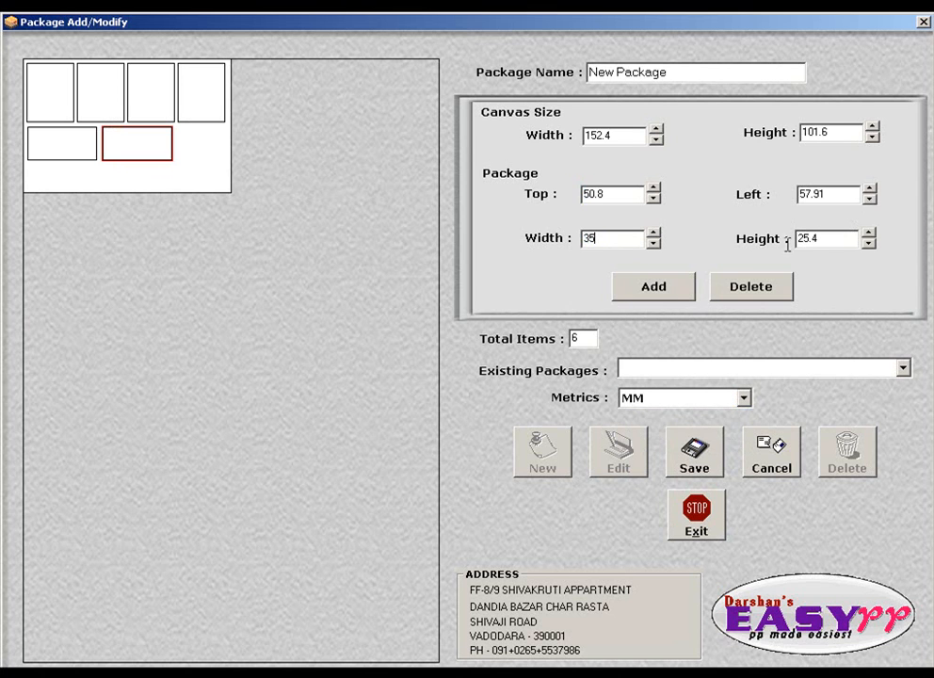
double_click(828, 239)
text(45)
click(133, 150)
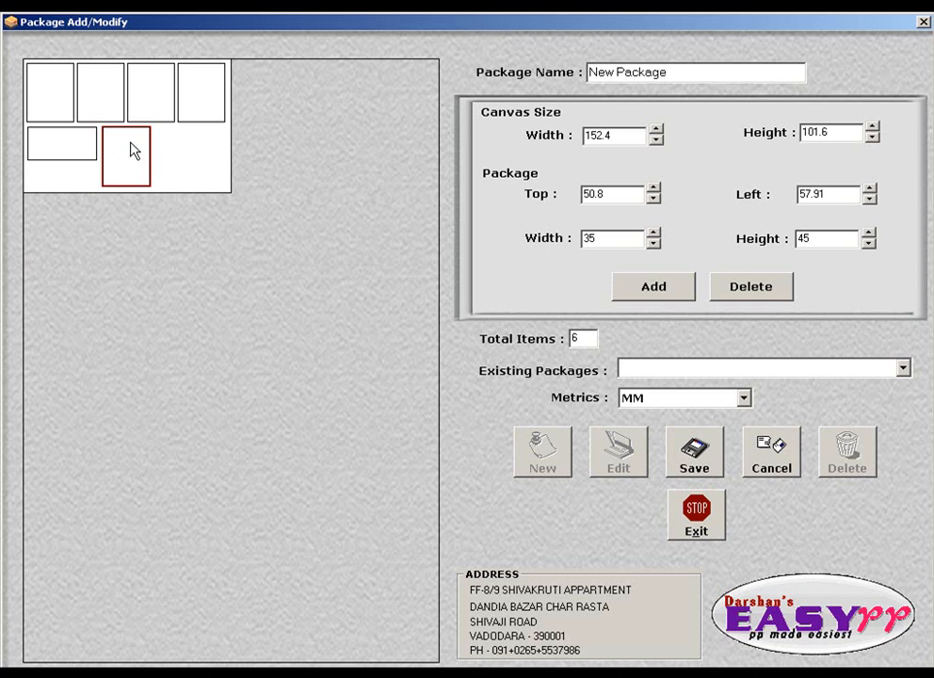
Add a seventh 35 x 45 mm cell to the right of the sixth, at about top 56 mm and left 104 mm.
click(658, 290)
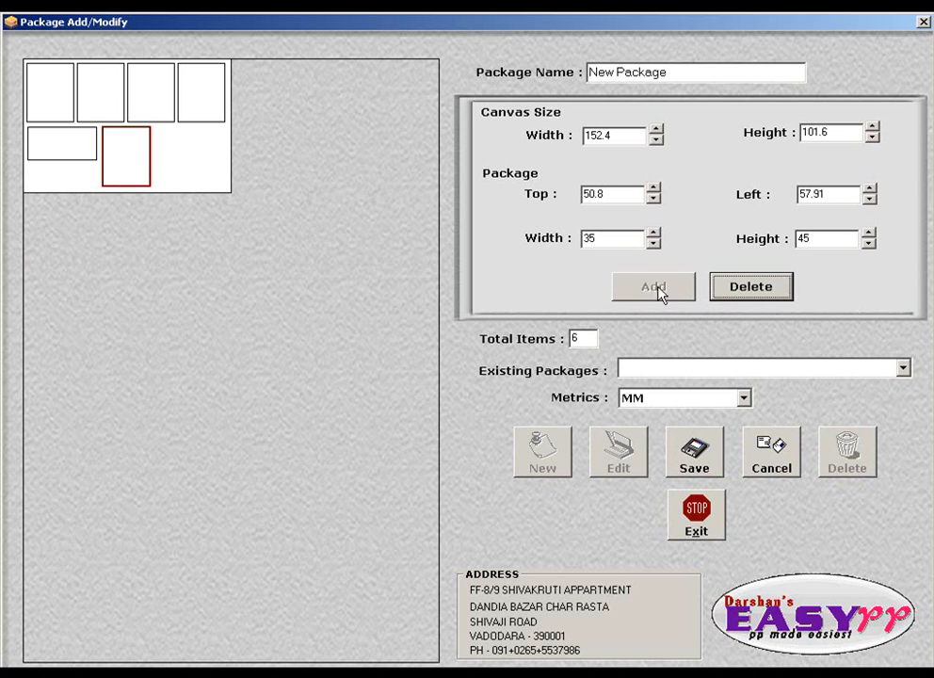
click(182, 146)
drag(194, 155, 178, 142)
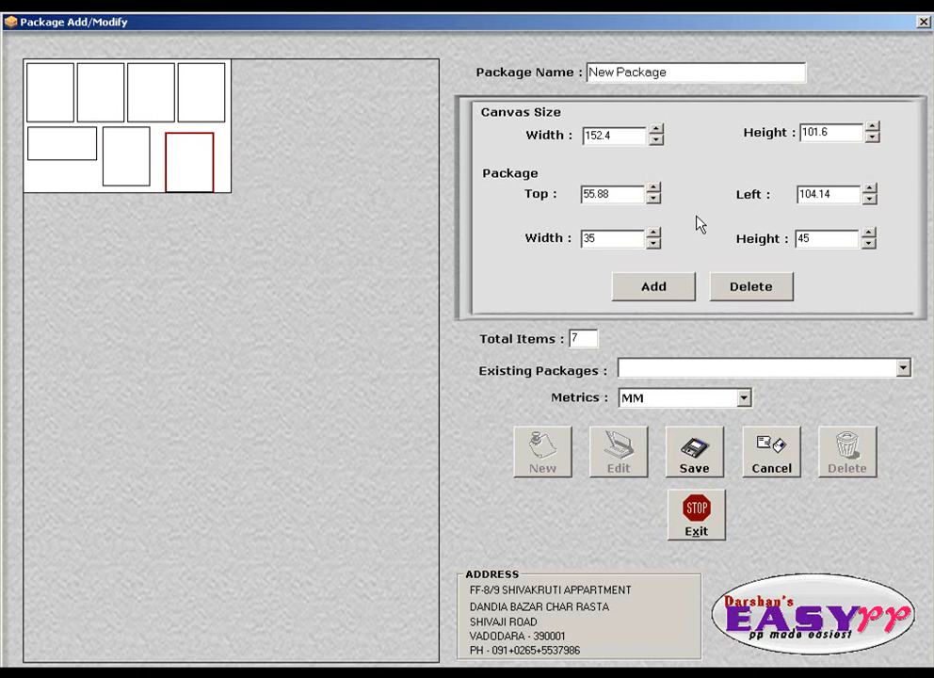
Nudge the seventh cell to top 56.08 mm and left 103.94 mm.
click(653, 200)
double_click(653, 189)
click(653, 189)
click(870, 200)
Change the metrics to CM and move the seventh cell closer to the sixth, with its left at 9.59 cm.
click(743, 398)
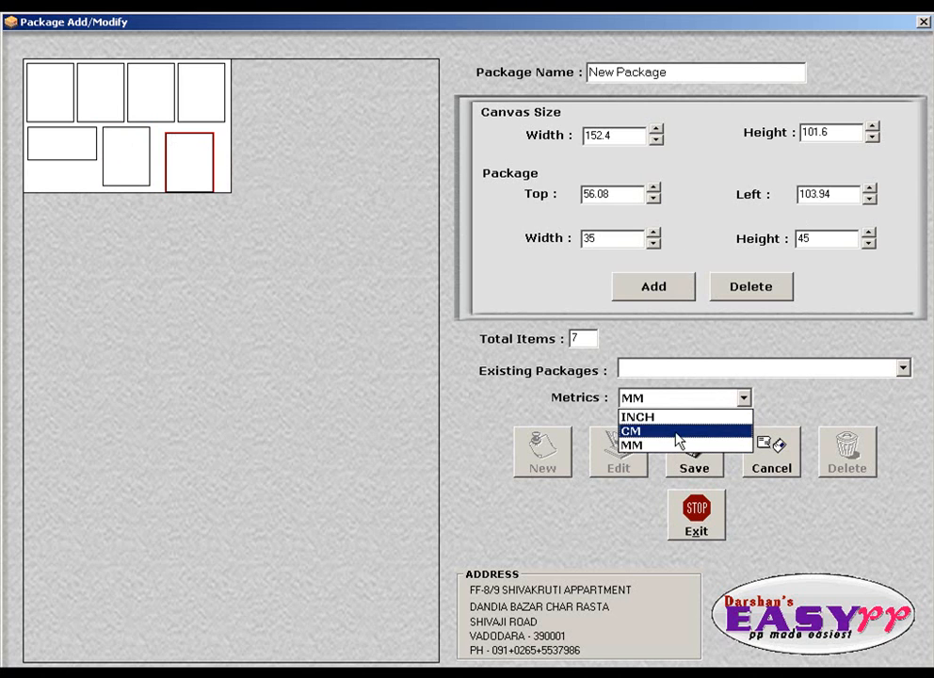
click(675, 432)
click(869, 200)
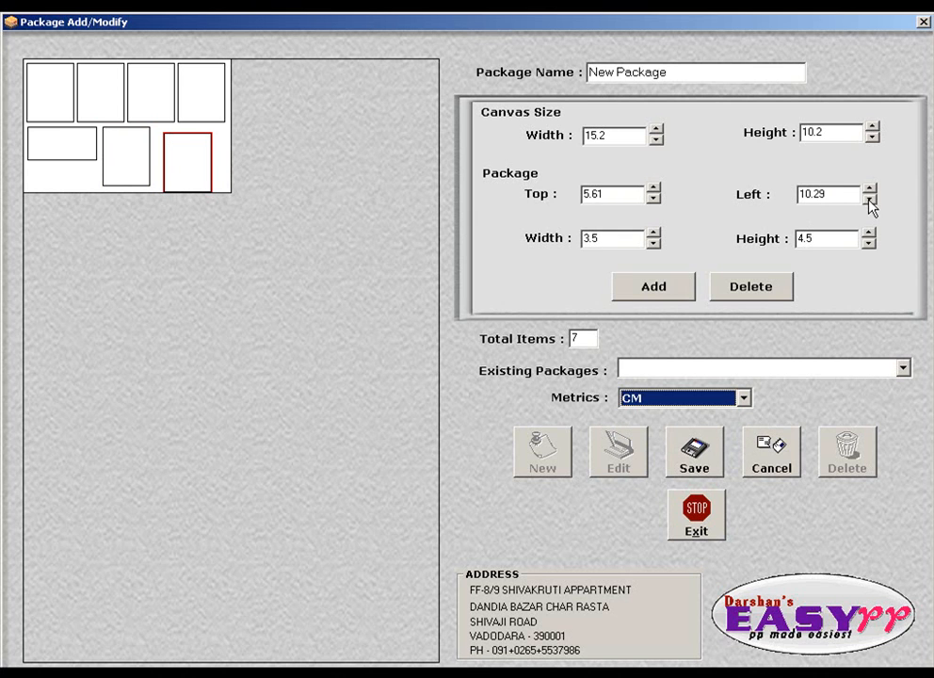
click(870, 200)
click(870, 201)
click(870, 201)
click(870, 200)
click(870, 201)
click(870, 200)
click(870, 201)
Raise the seventh cell into line with the second row by setting its top to 5.11 cm.
click(653, 189)
click(653, 188)
click(656, 201)
click(655, 201)
click(654, 200)
click(654, 200)
click(655, 201)
click(654, 201)
click(654, 201)
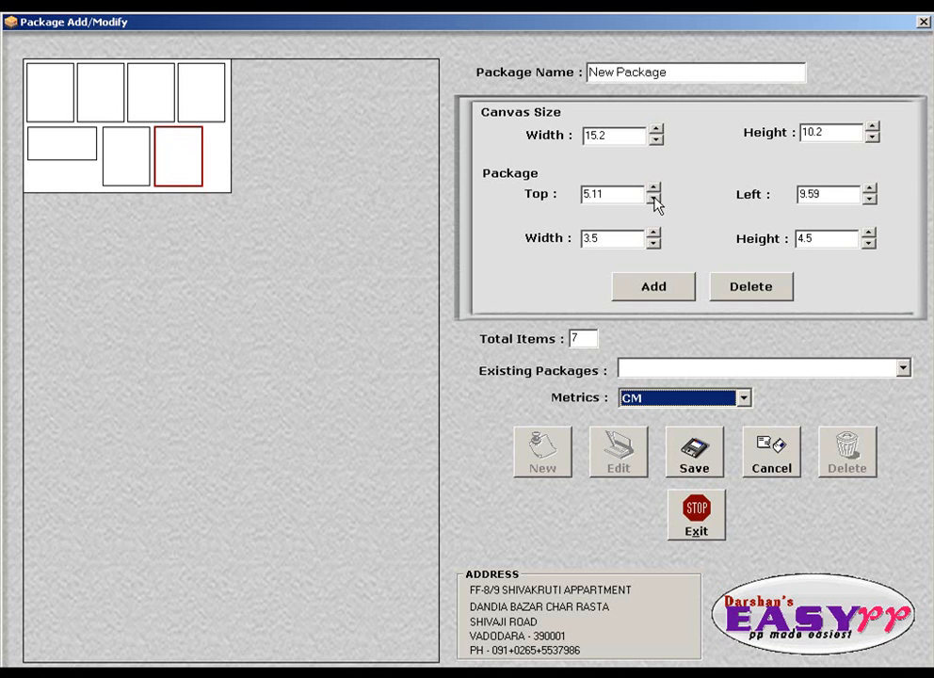
Name the package darshan-1, save it and leave the package editor.
click(671, 69)
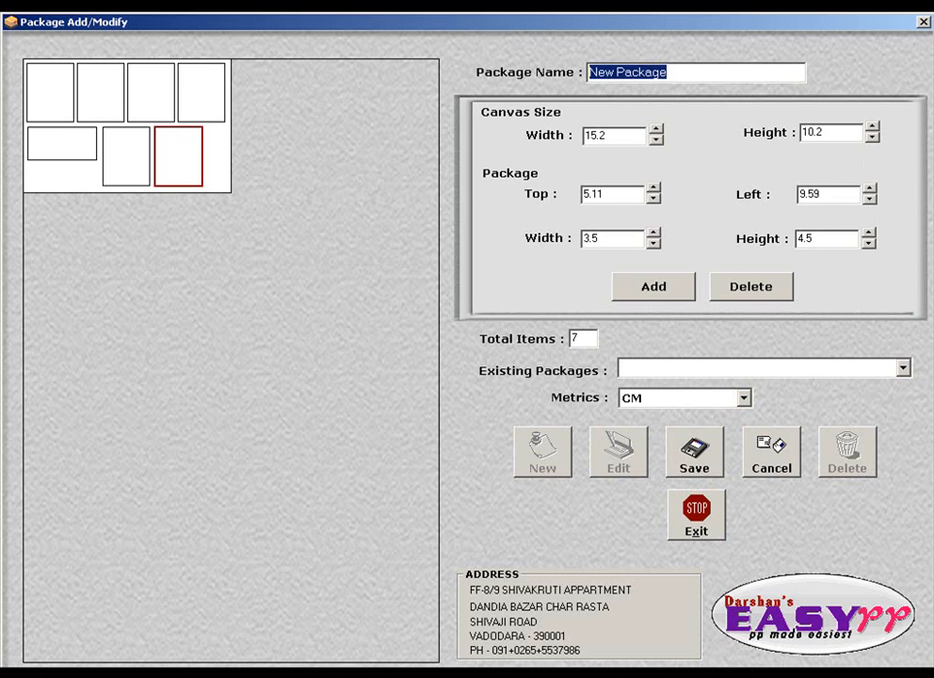
text(darshan-1)
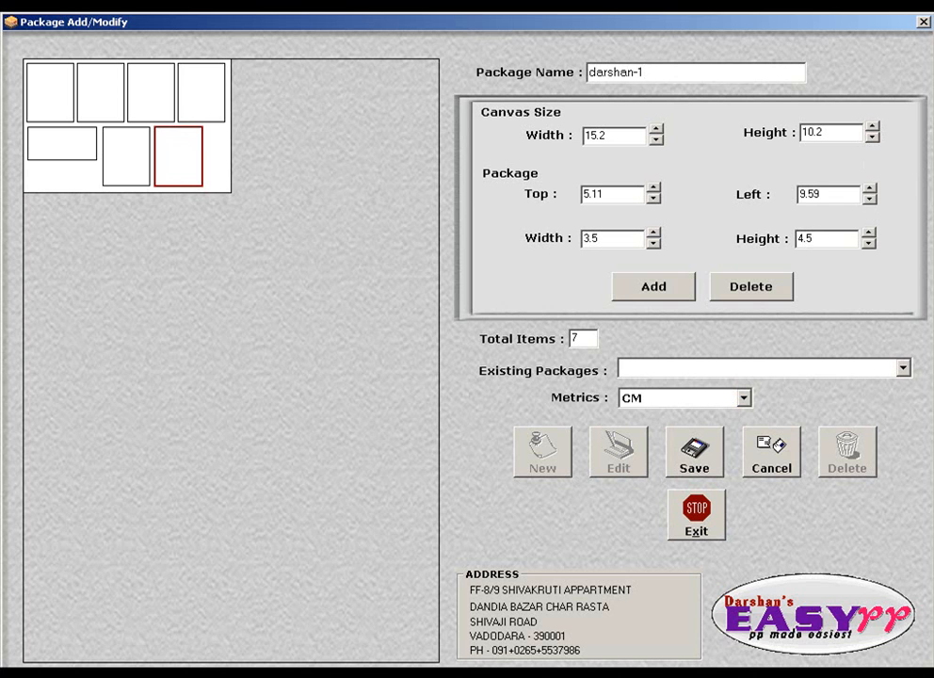
click(694, 461)
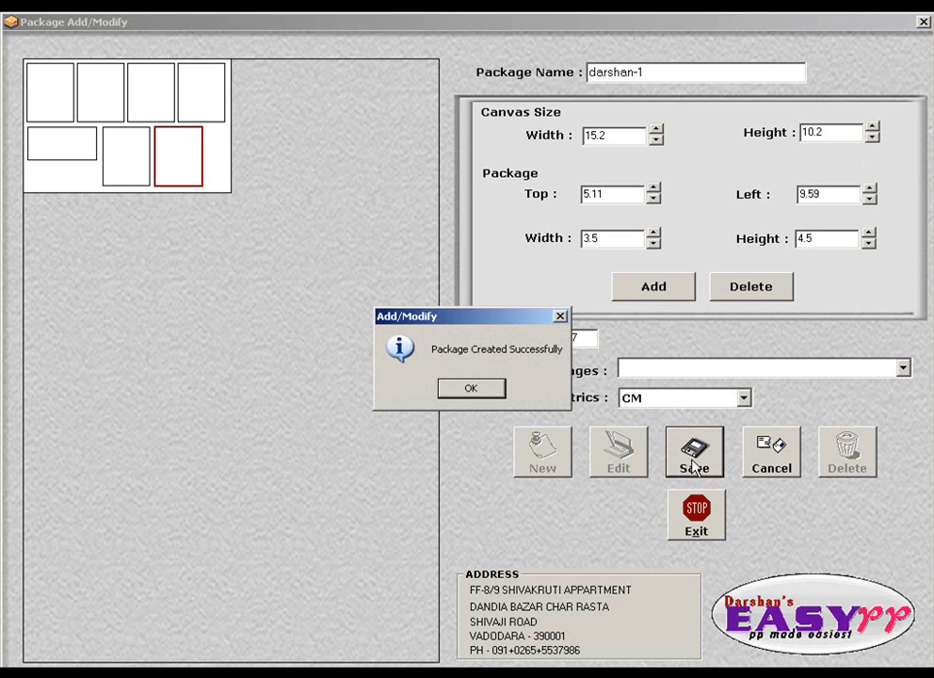
click(471, 390)
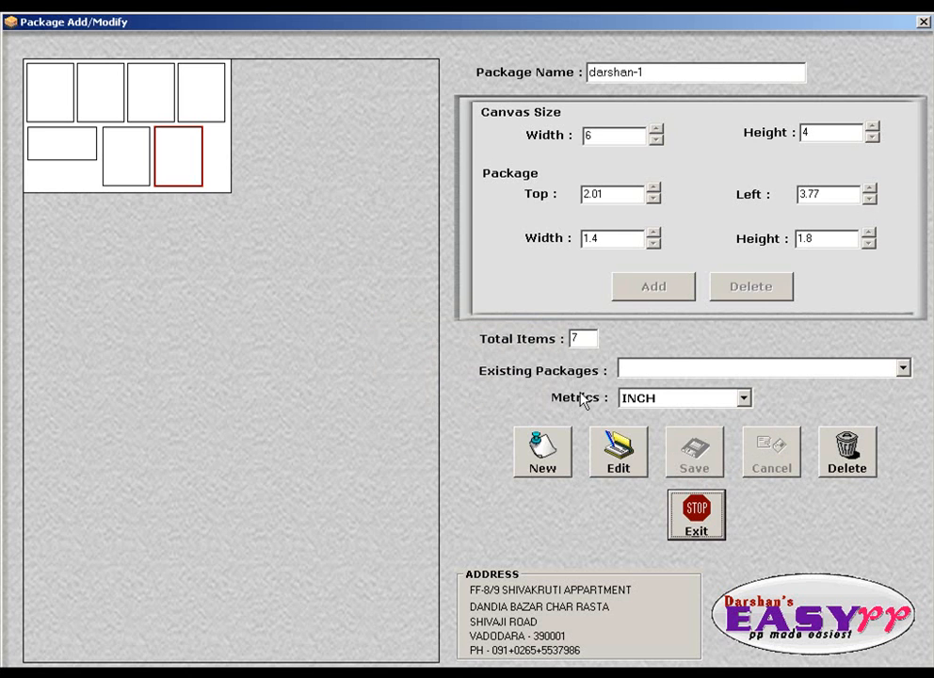
click(695, 518)
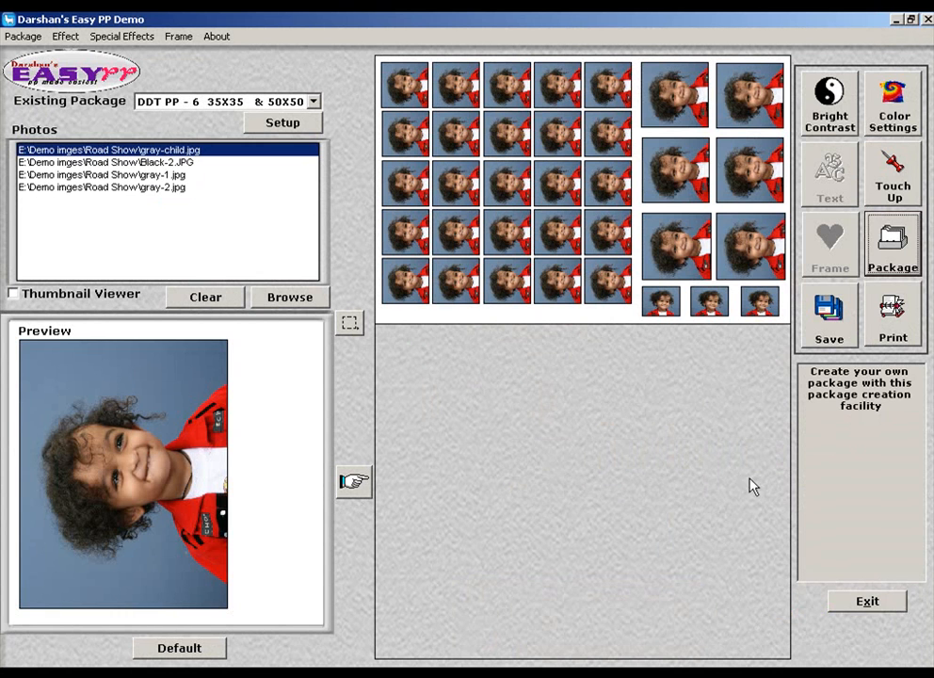
Add darshan-1 to the selected packages in the package setup and apply the selection.
click(284, 125)
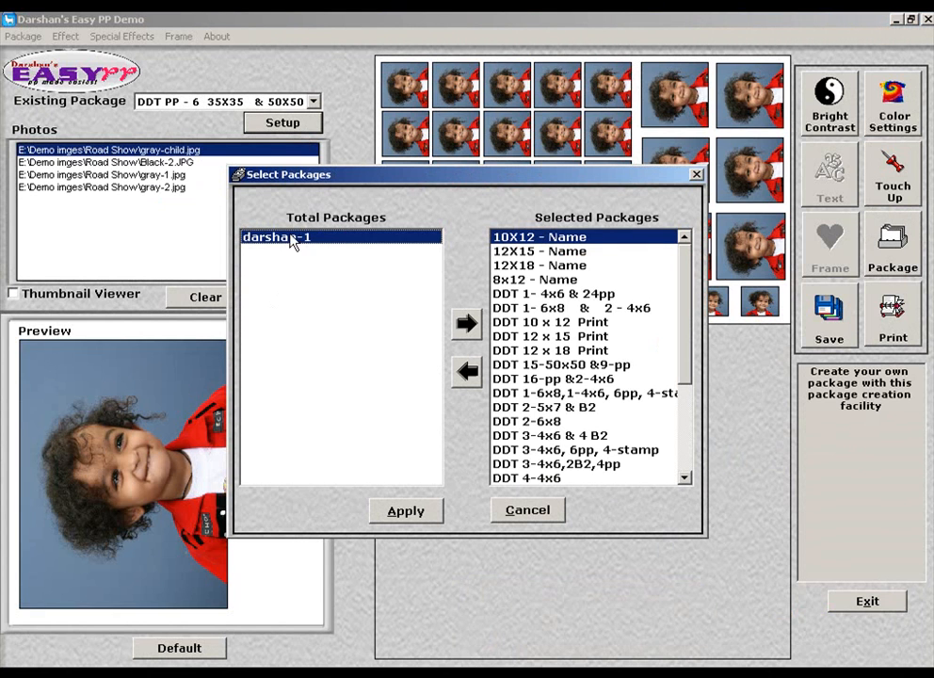
click(462, 334)
drag(693, 339, 667, 277)
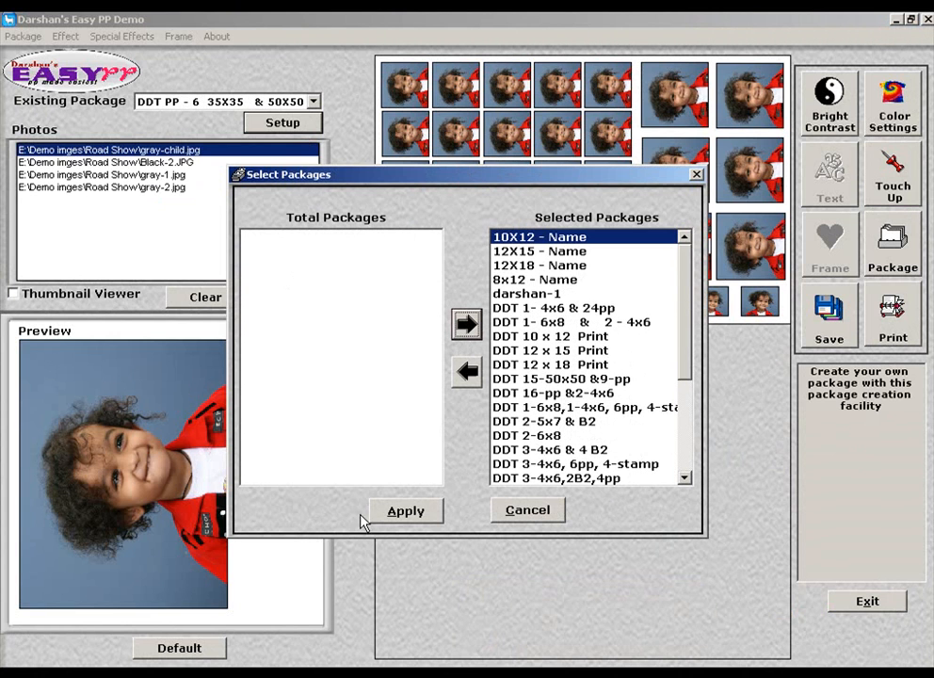
click(405, 513)
Load darshan-1 from the existing packages as the current print layout.
click(313, 100)
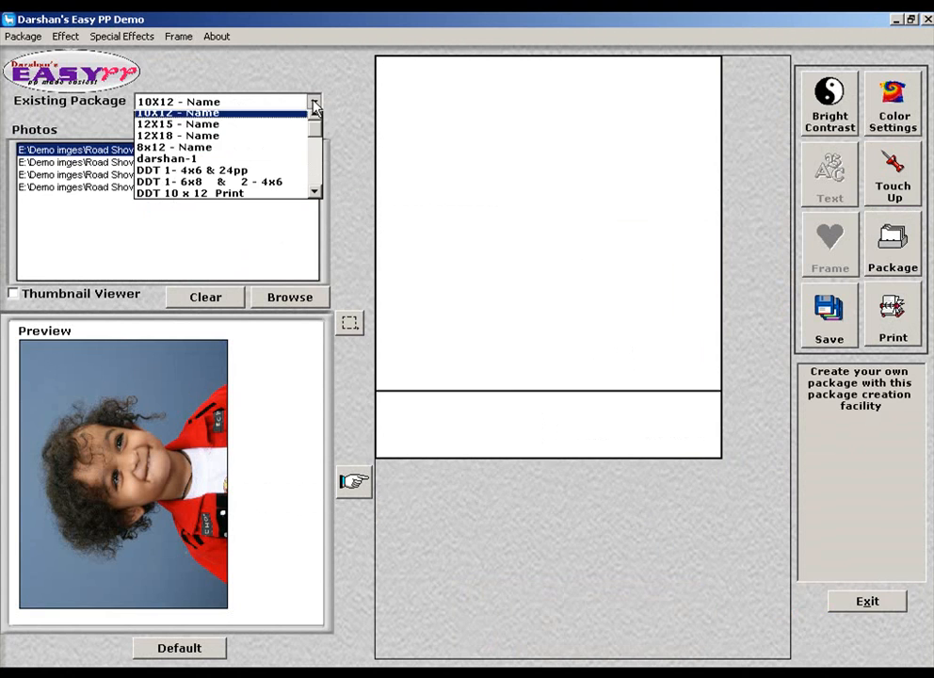
mouse_move(320, 136)
mouse_down()
mouse_move(322, 145)
mouse_move(322, 131)
mouse_up()
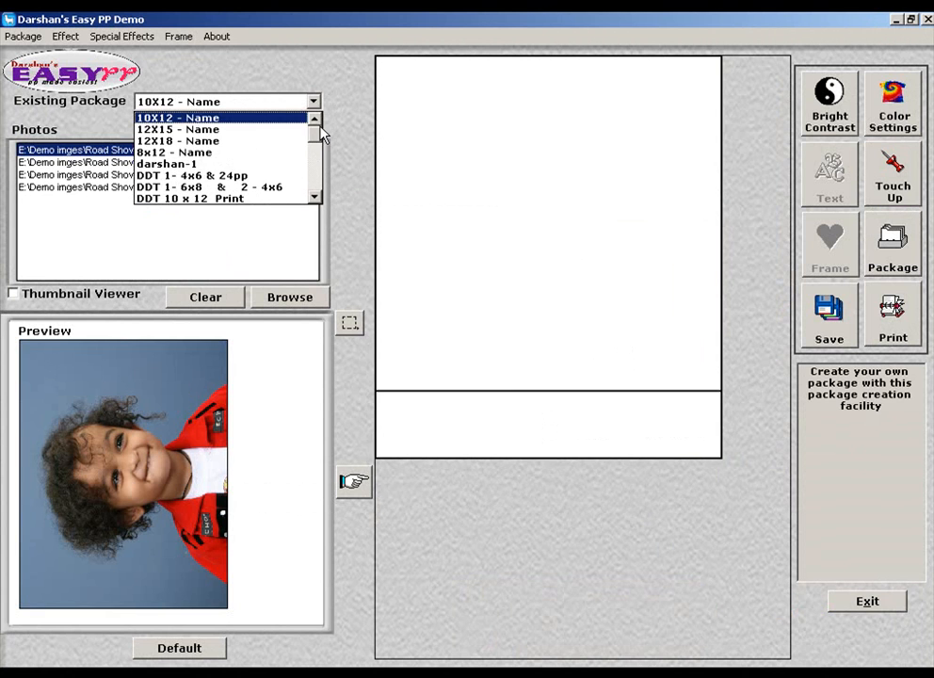
click(198, 168)
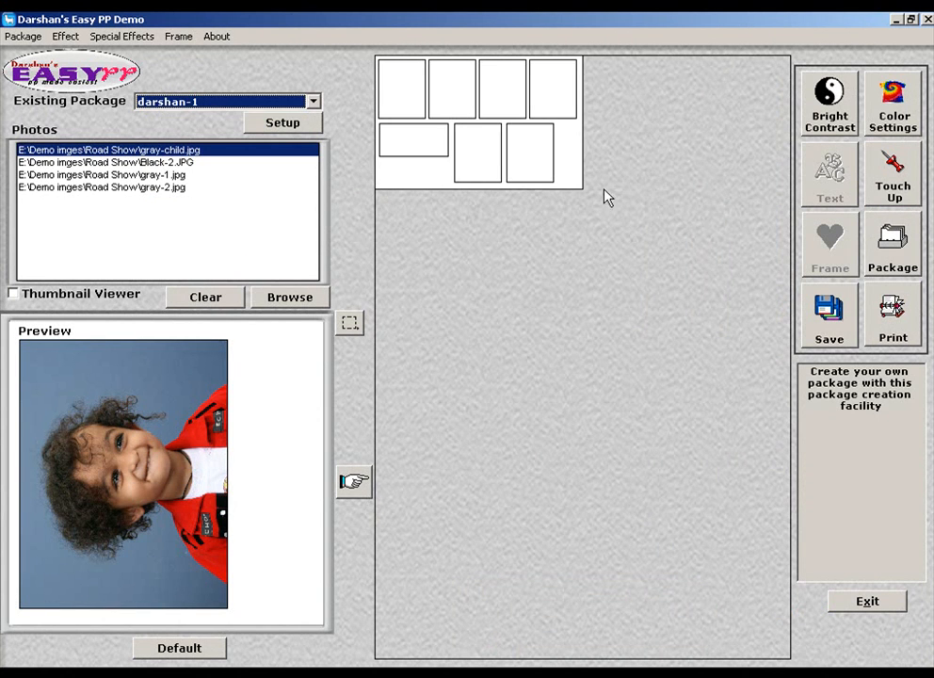
Fill the four cells of the first row with the gray-child.jpg photo.
click(419, 94)
click(454, 102)
click(500, 96)
click(544, 105)
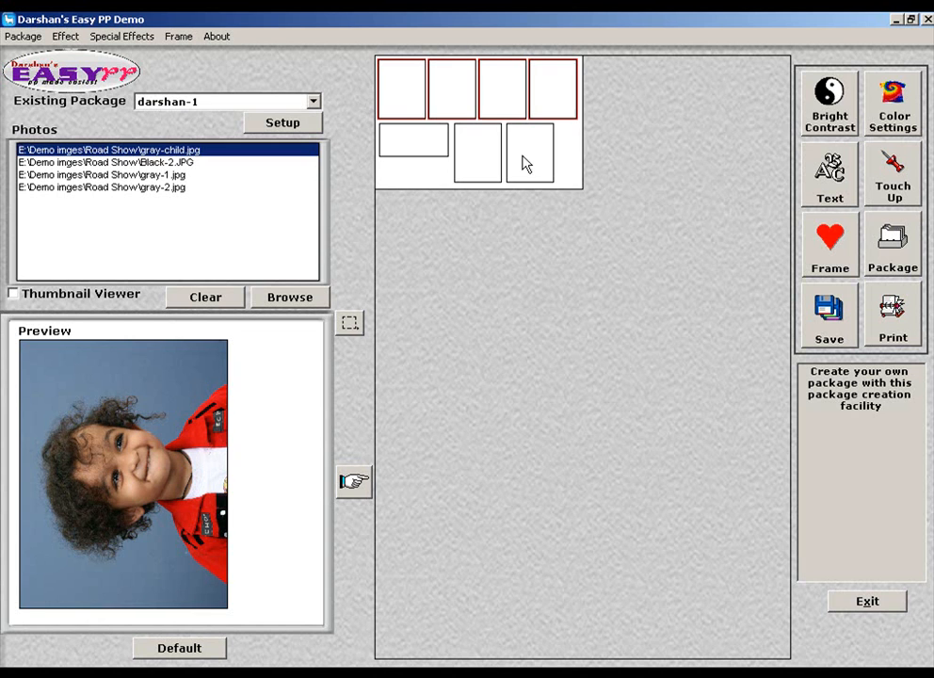
click(354, 481)
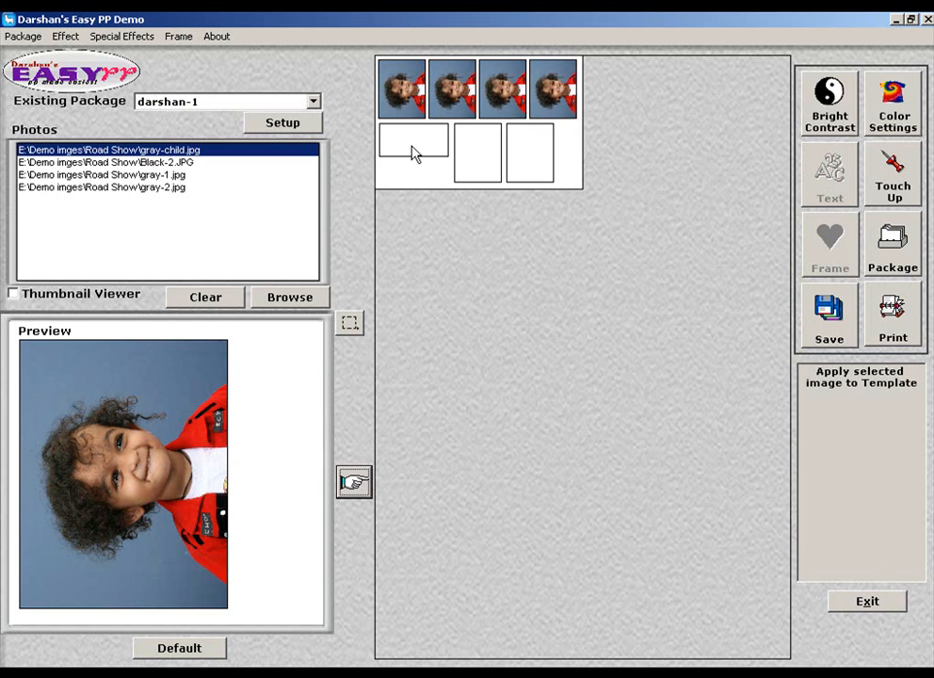
Fill the two portrait cells of the second row with the gray-child.jpg photo.
click(487, 169)
click(529, 155)
click(354, 481)
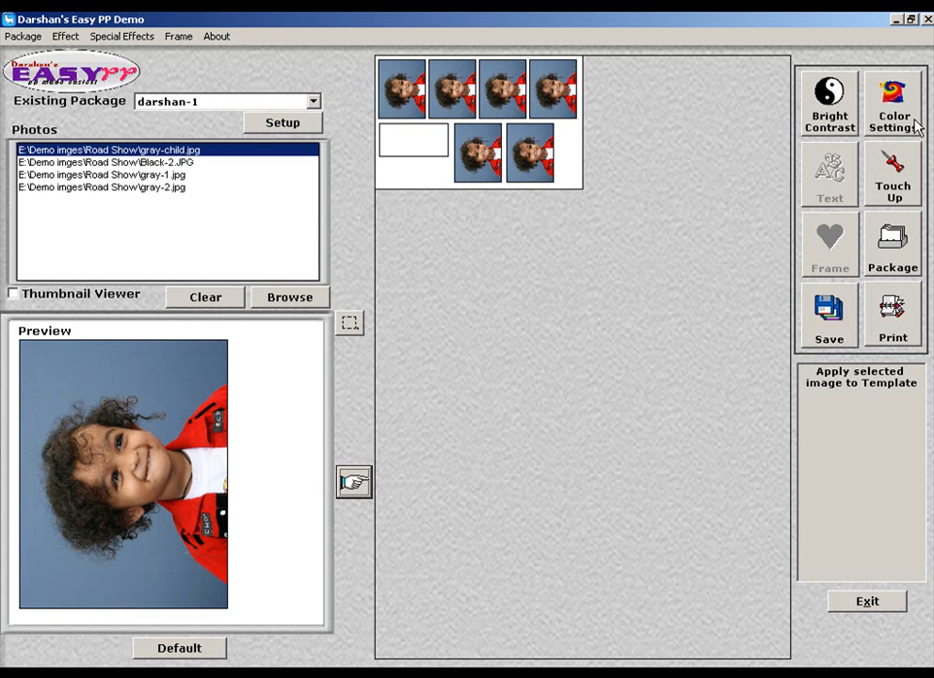
click(487, 153)
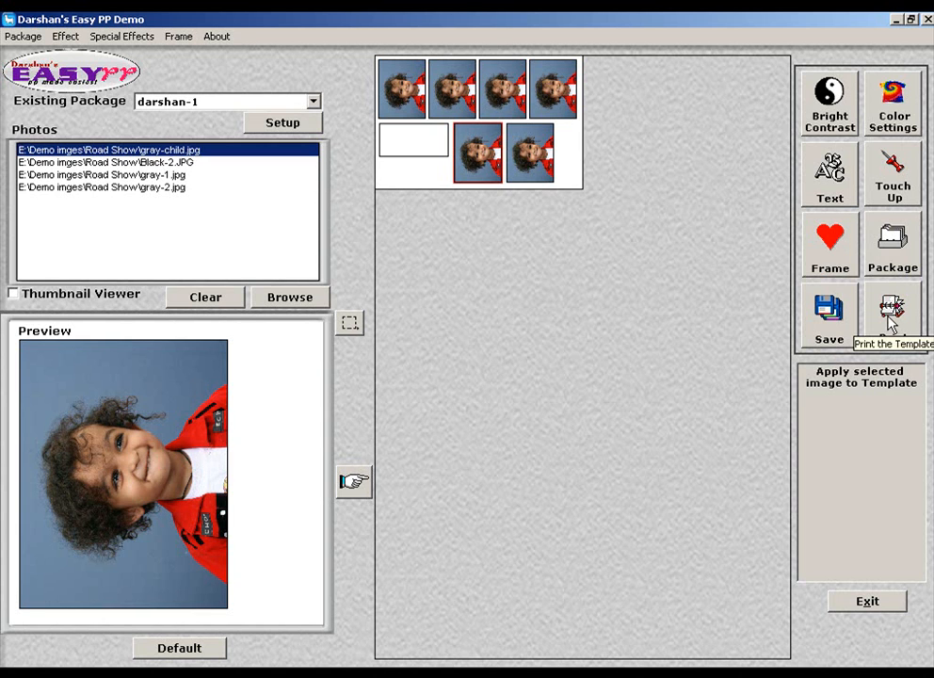
Switch the current layout to the existing package DDT PP - 1 5 COPY.
click(313, 101)
drag(314, 144, 320, 171)
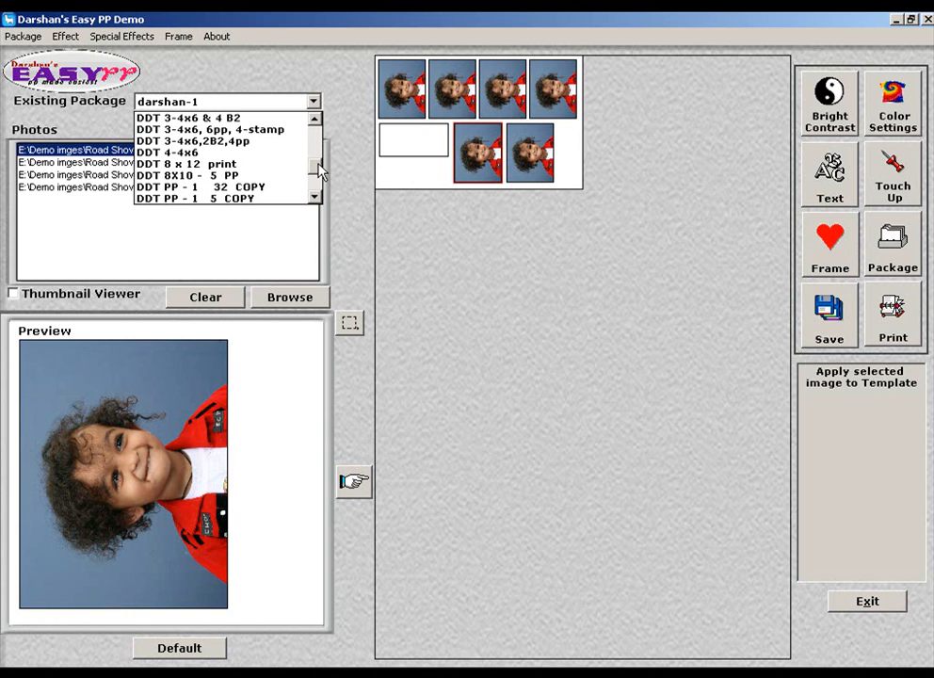
scroll(318, 170, down, 1)
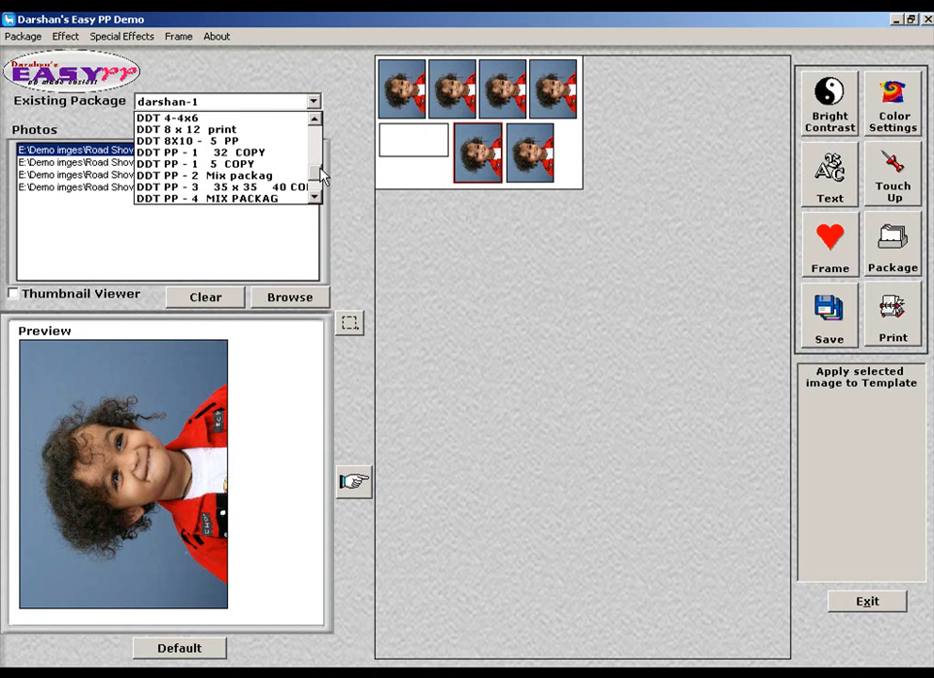
click(227, 166)
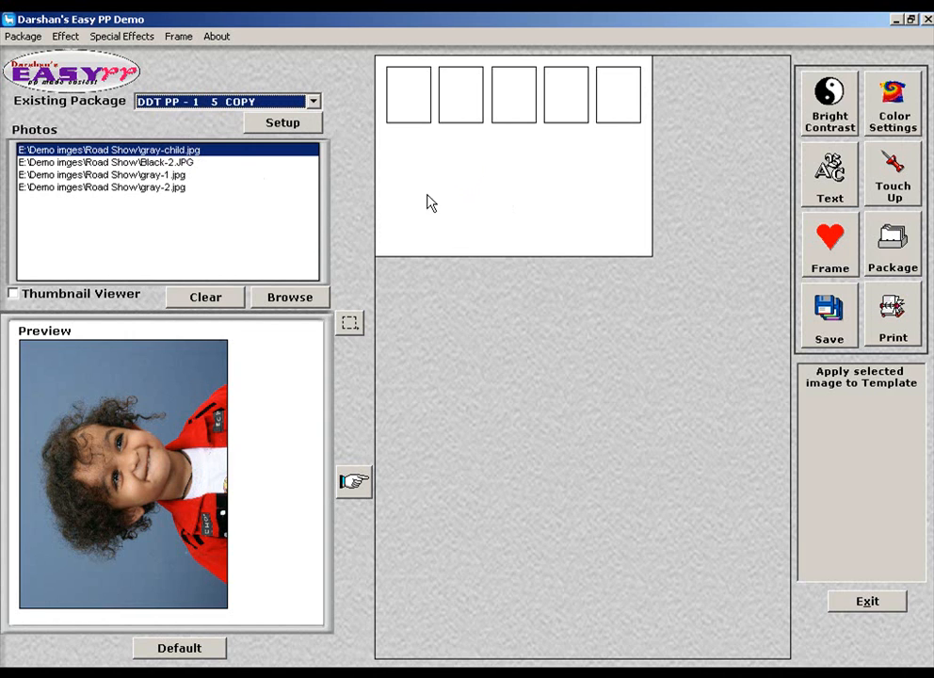
Fill all five cells of the DDT PP - 1 5 COPY package with the gray-child.jpg photo.
click(426, 102)
click(462, 101)
click(557, 101)
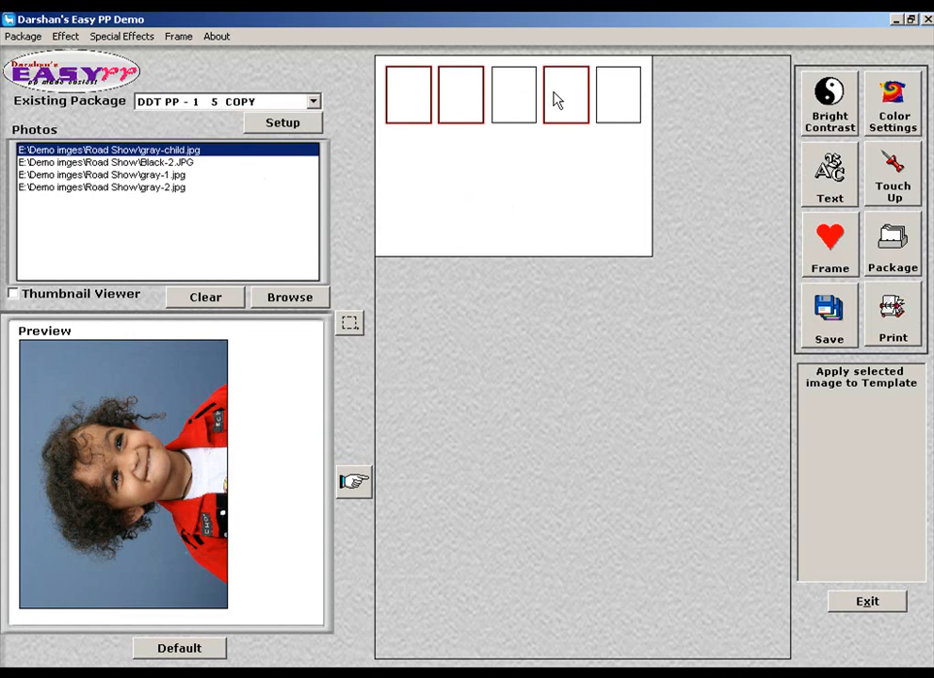
click(509, 96)
click(621, 96)
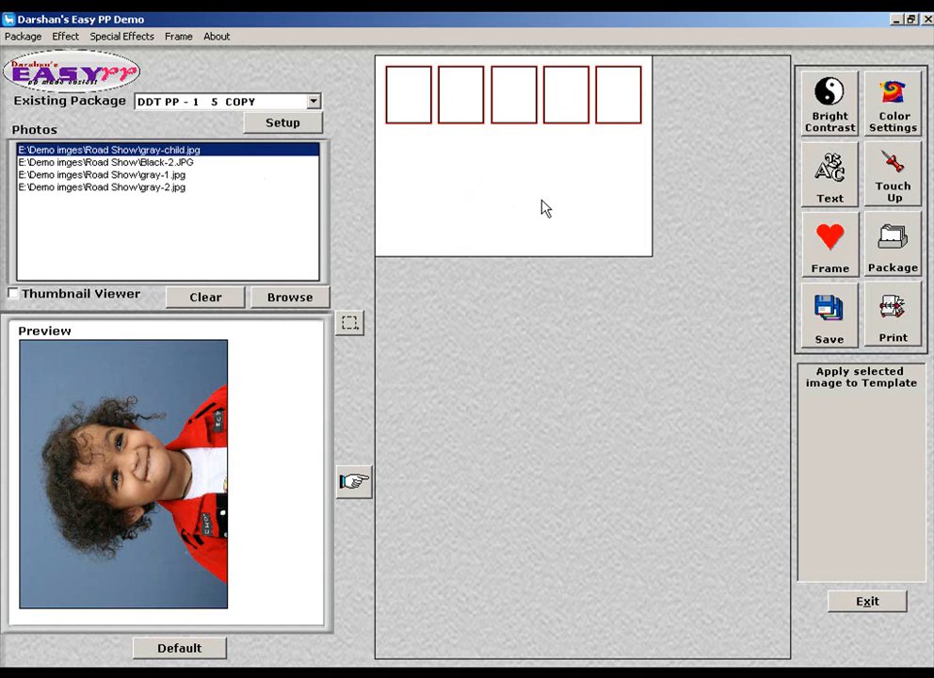
click(353, 481)
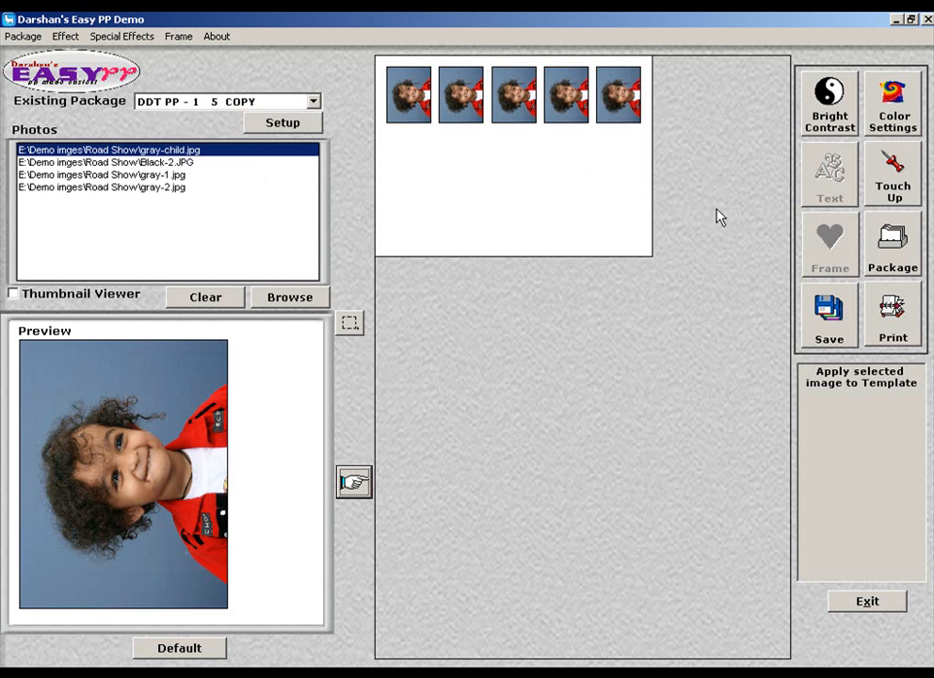